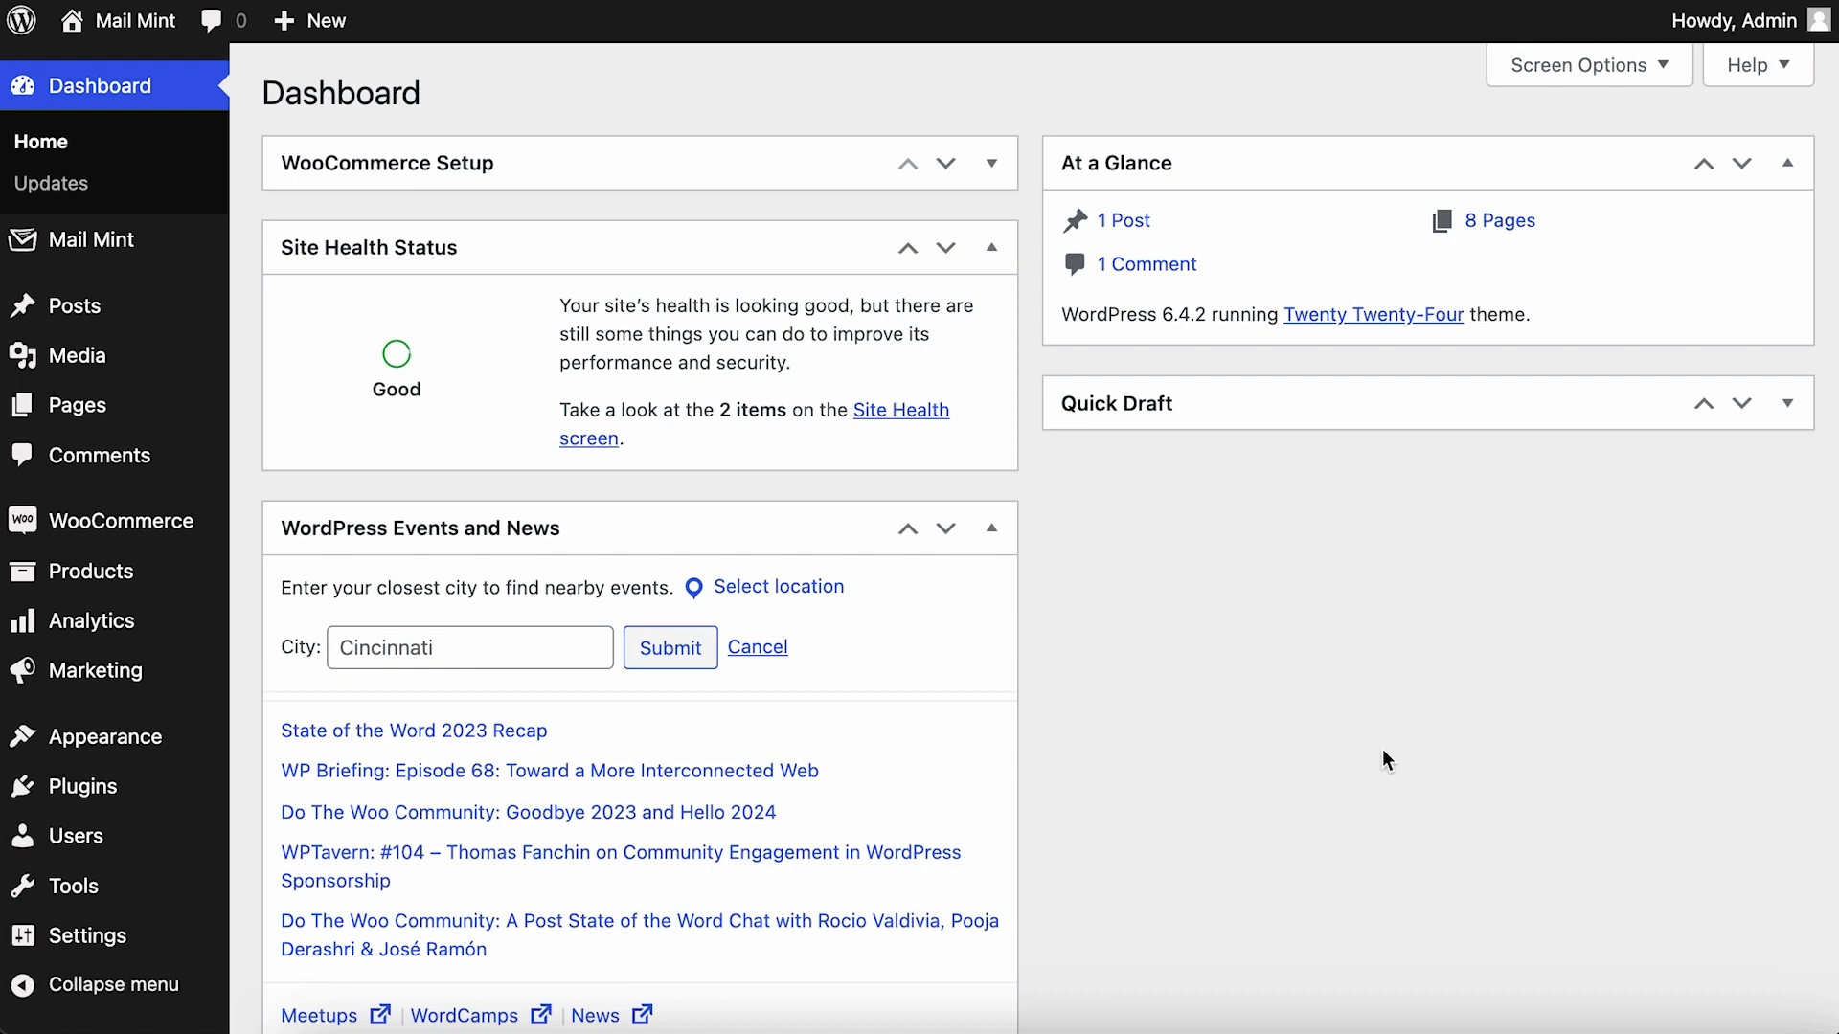
# Create a new Mail Mint automation from scratch.
pyautogui.moveTo(115, 239)
pyautogui.click(307, 369)
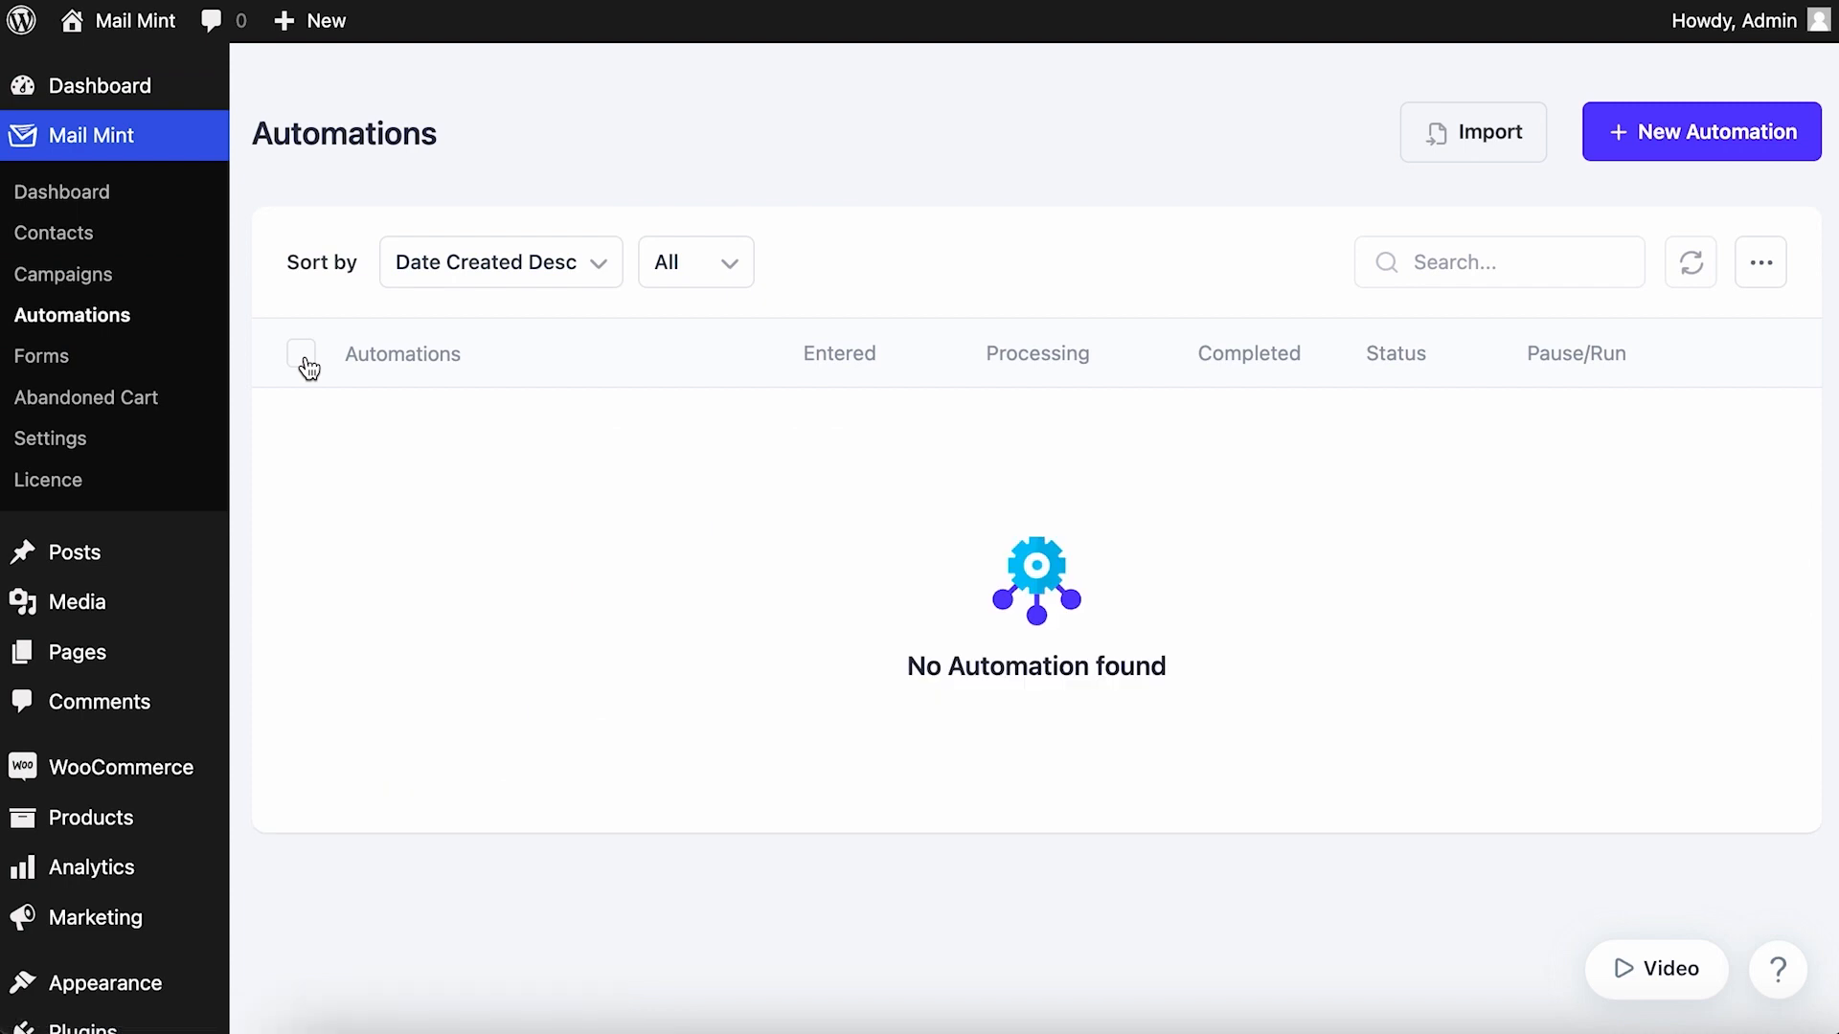
pyautogui.click(1718, 130)
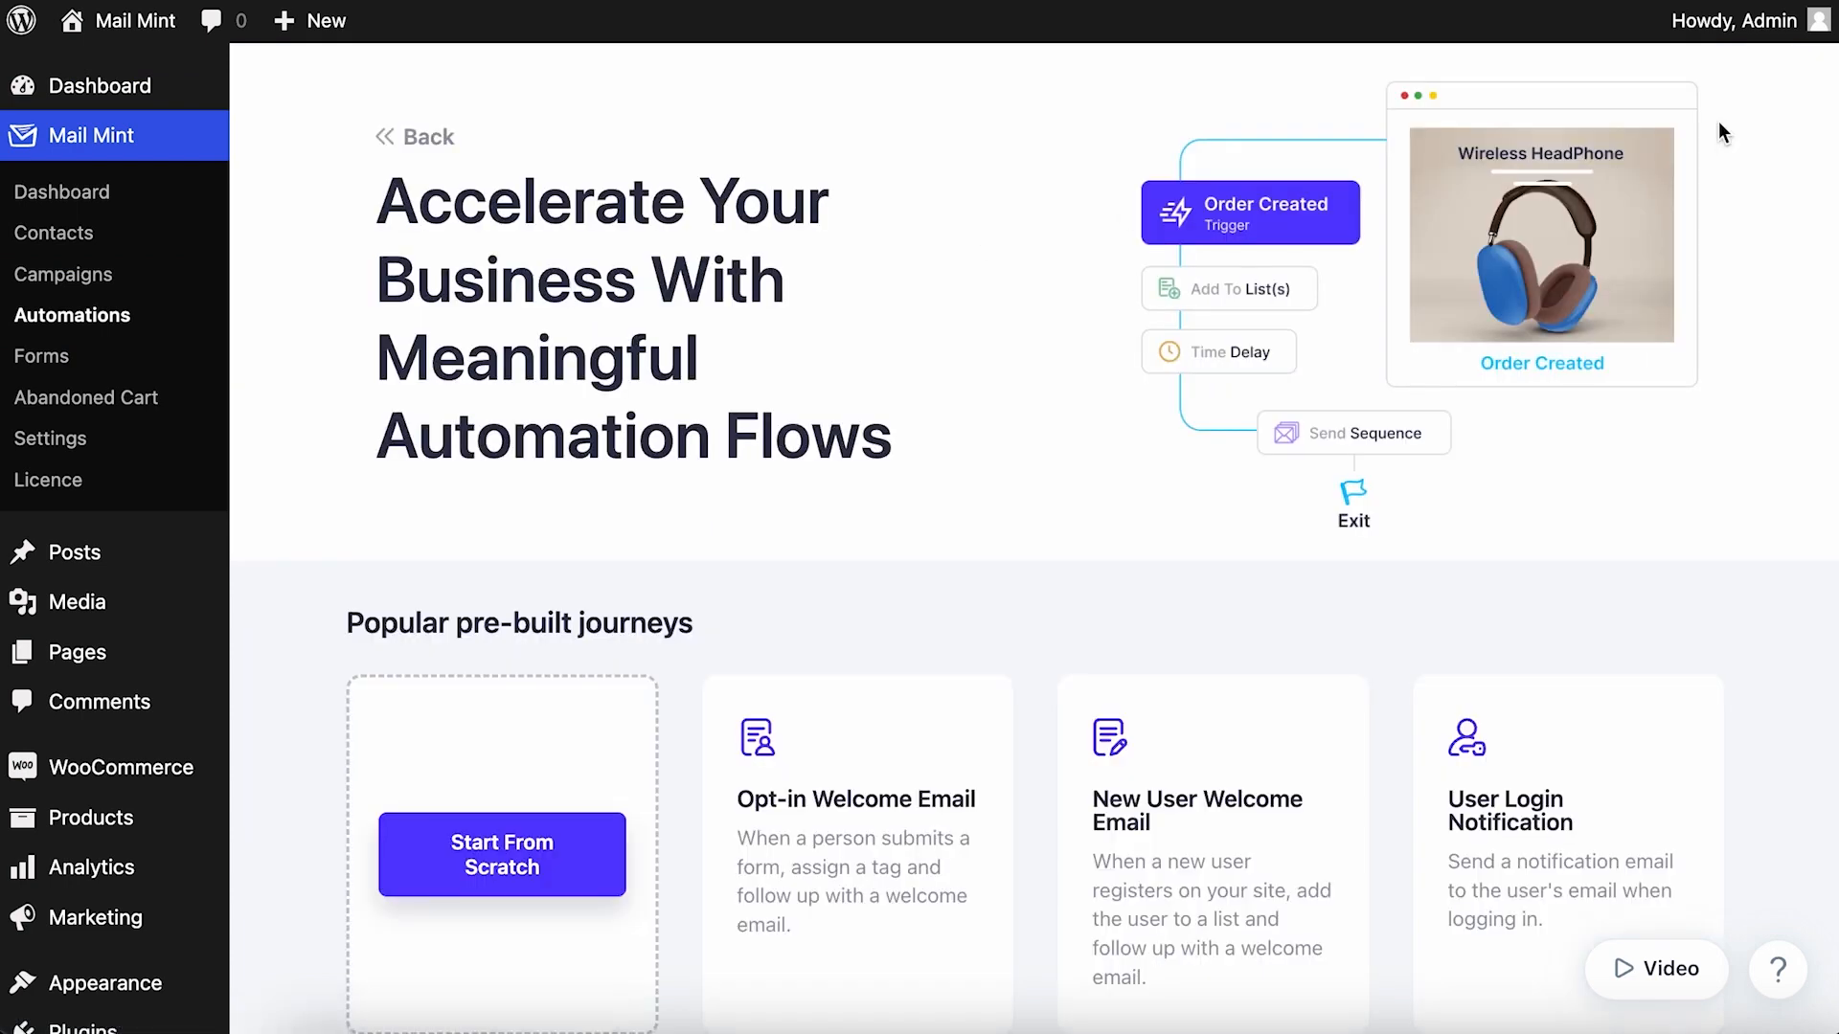
pyautogui.scroll(-2, 1604, 490)
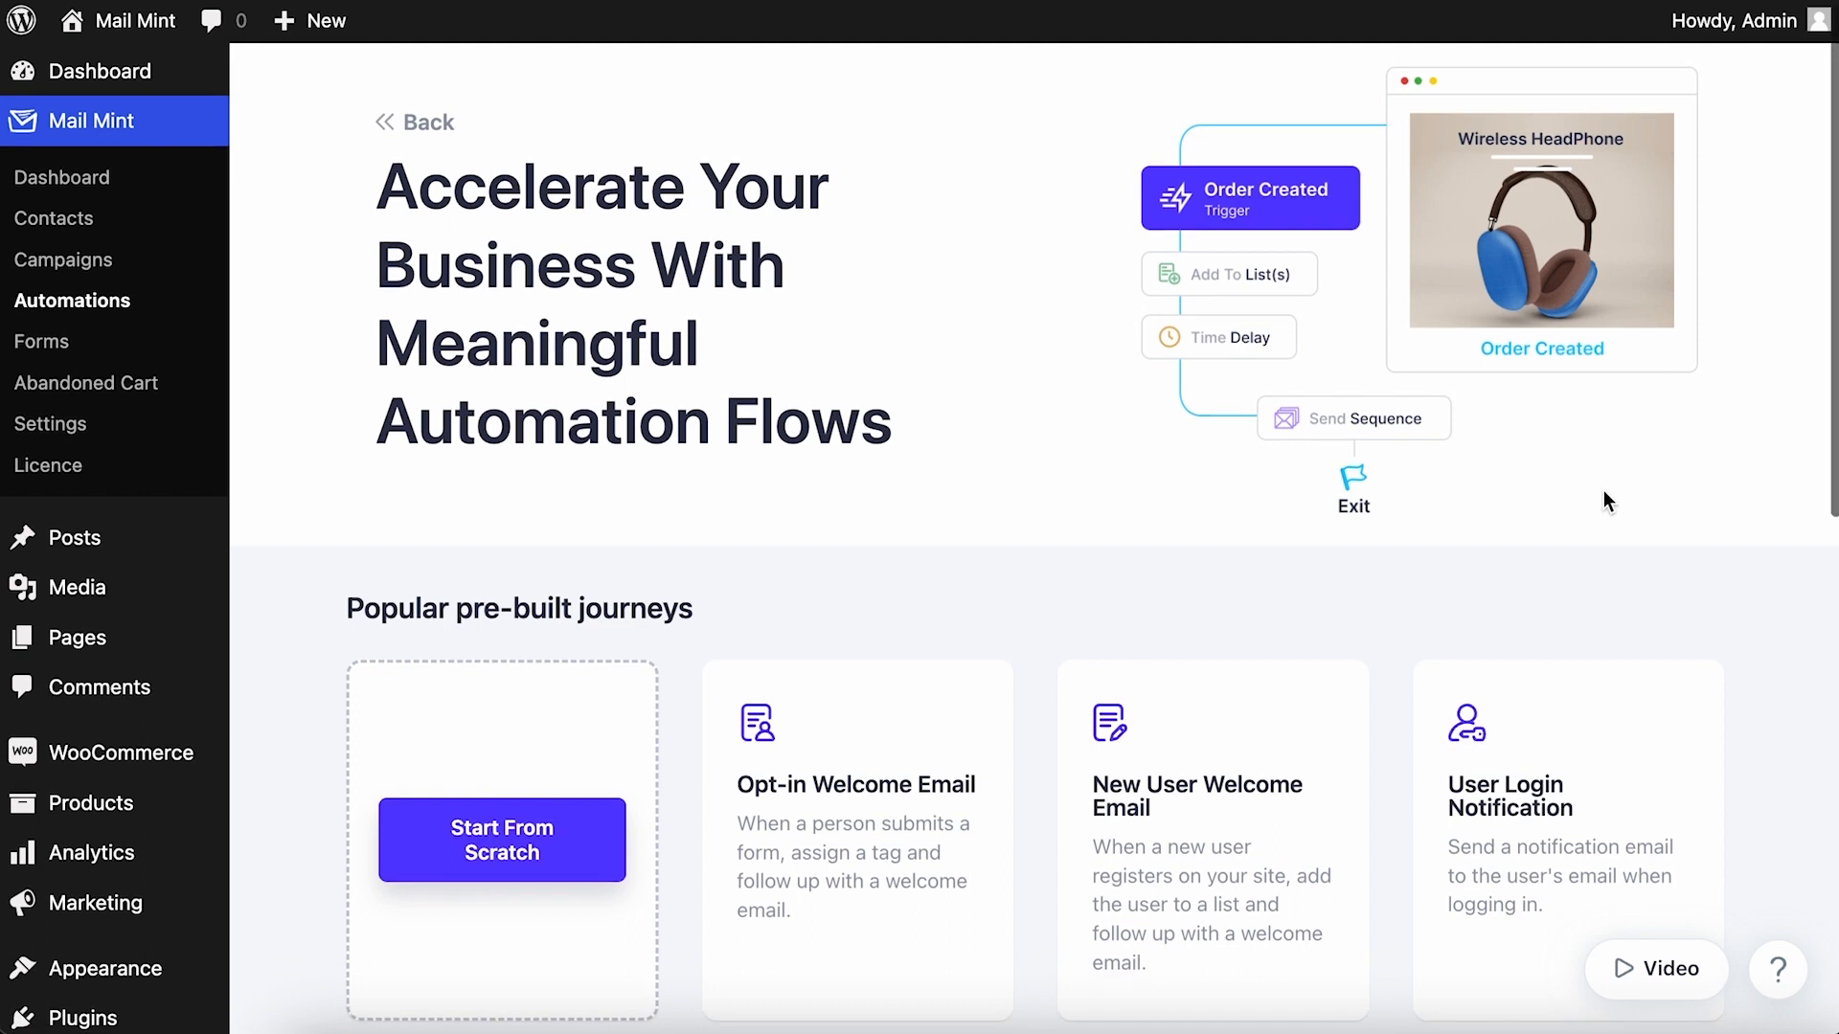
pyautogui.click(602, 733)
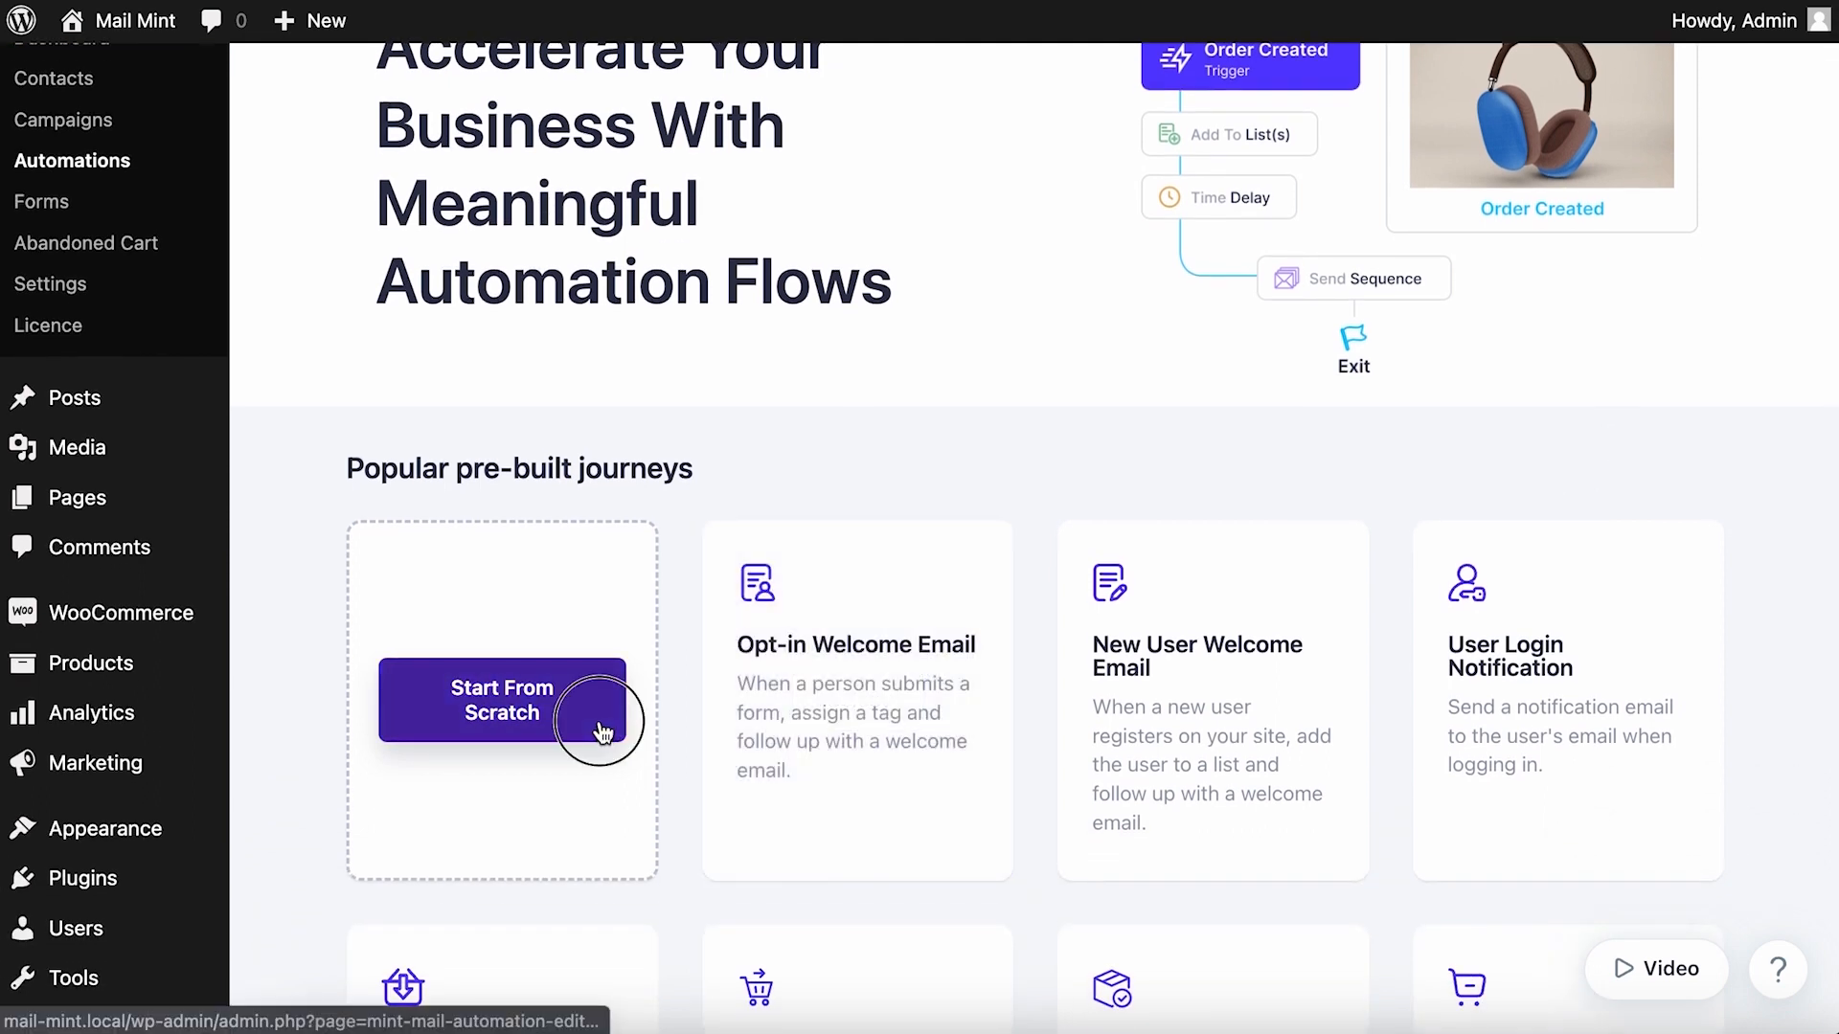
# Name the untitled automation "Review Received".
pyautogui.click(452, 42)
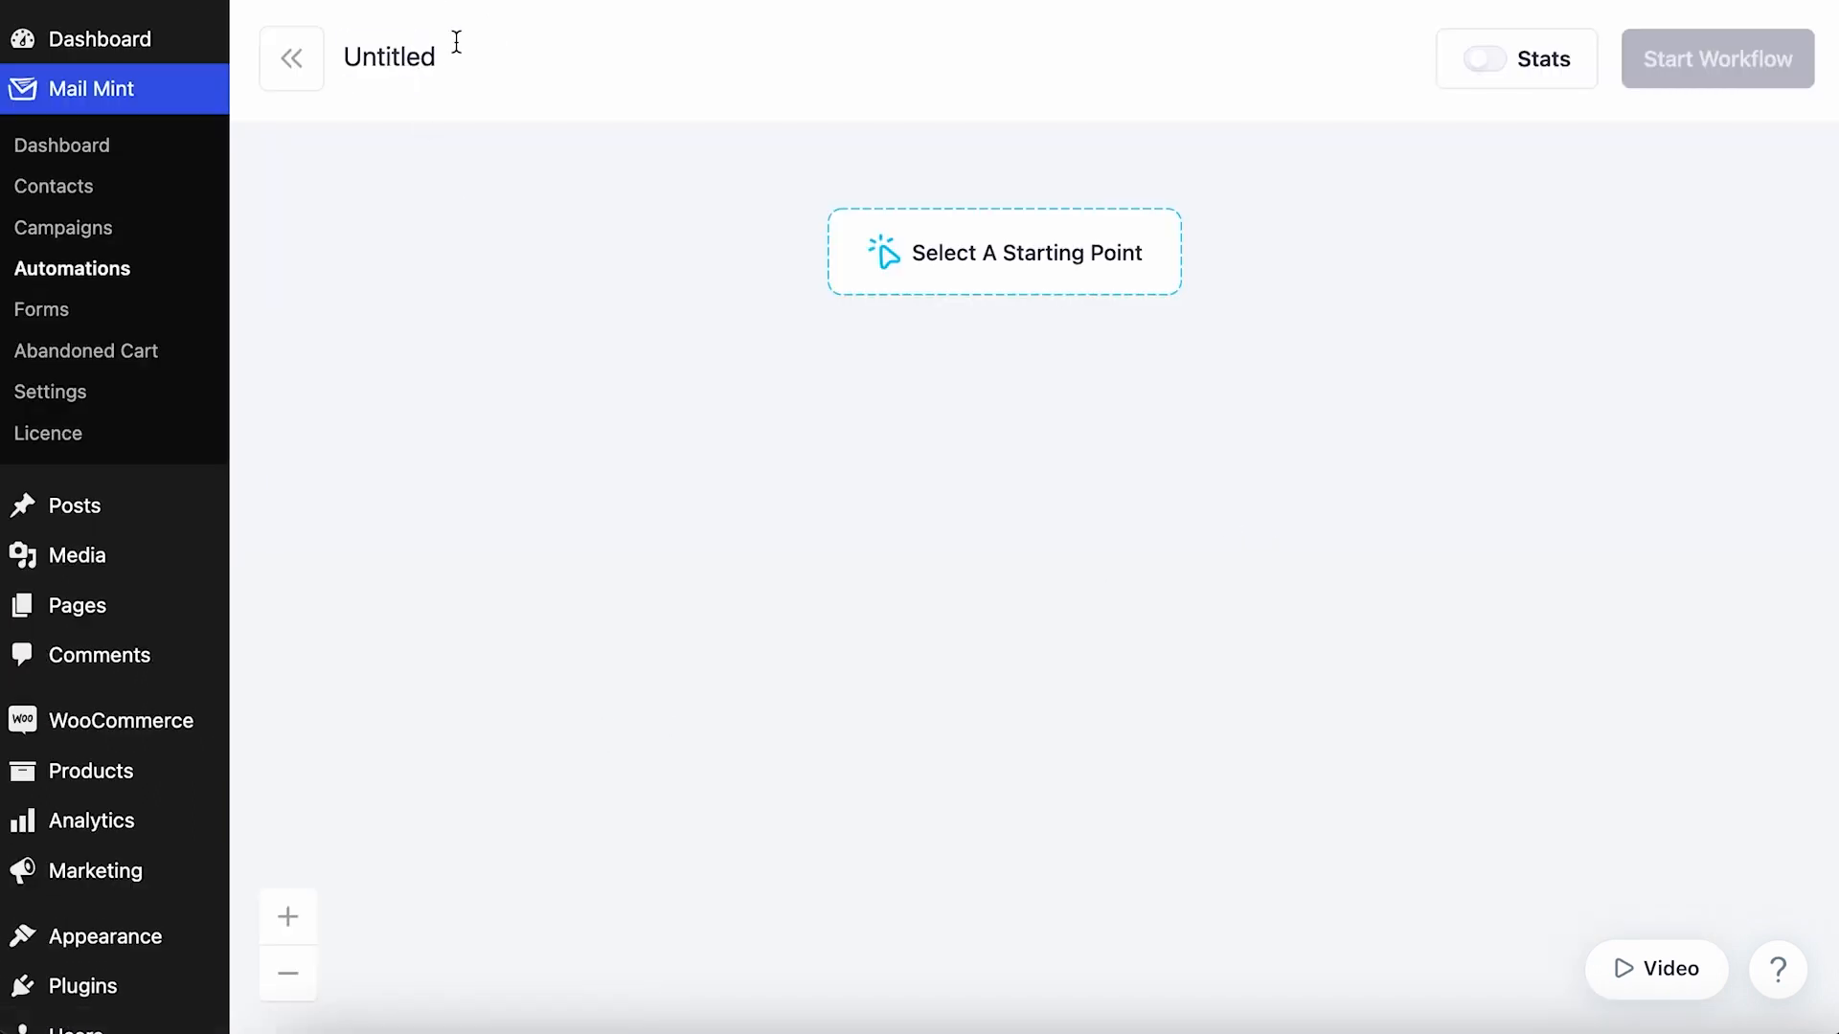
pyautogui.write('Re')
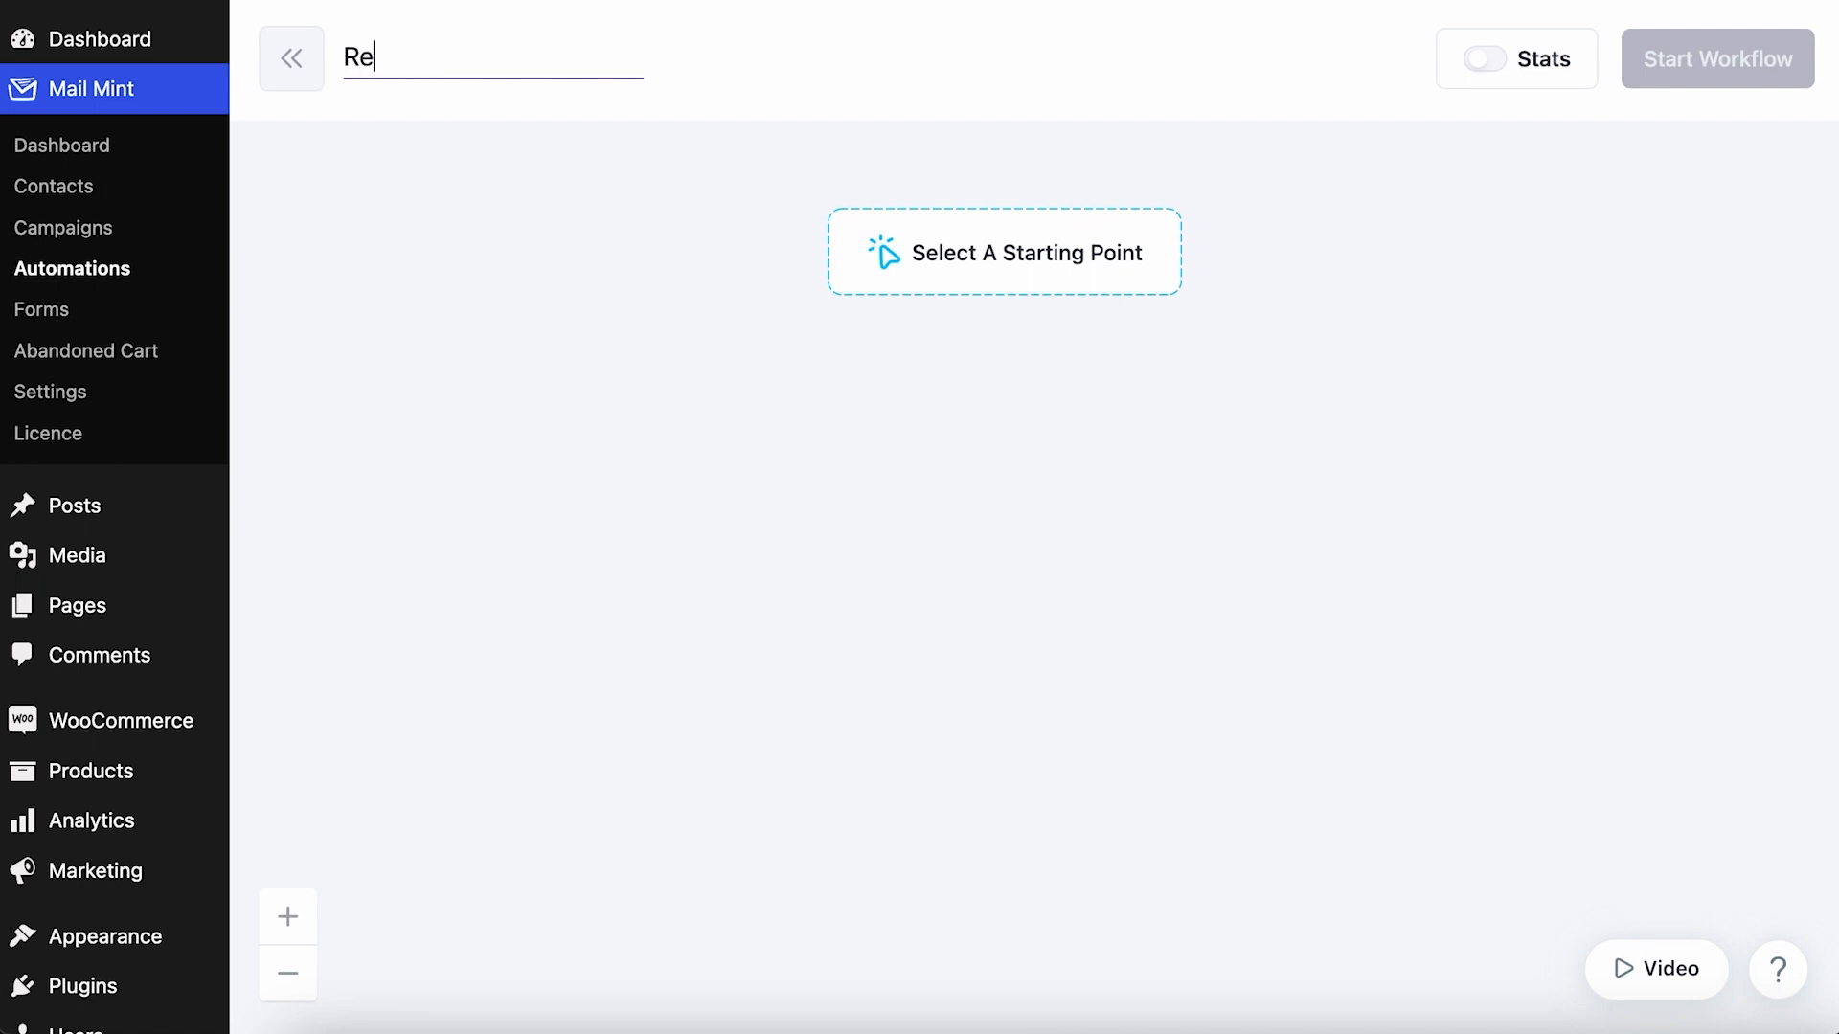
pyautogui.write('view Received')
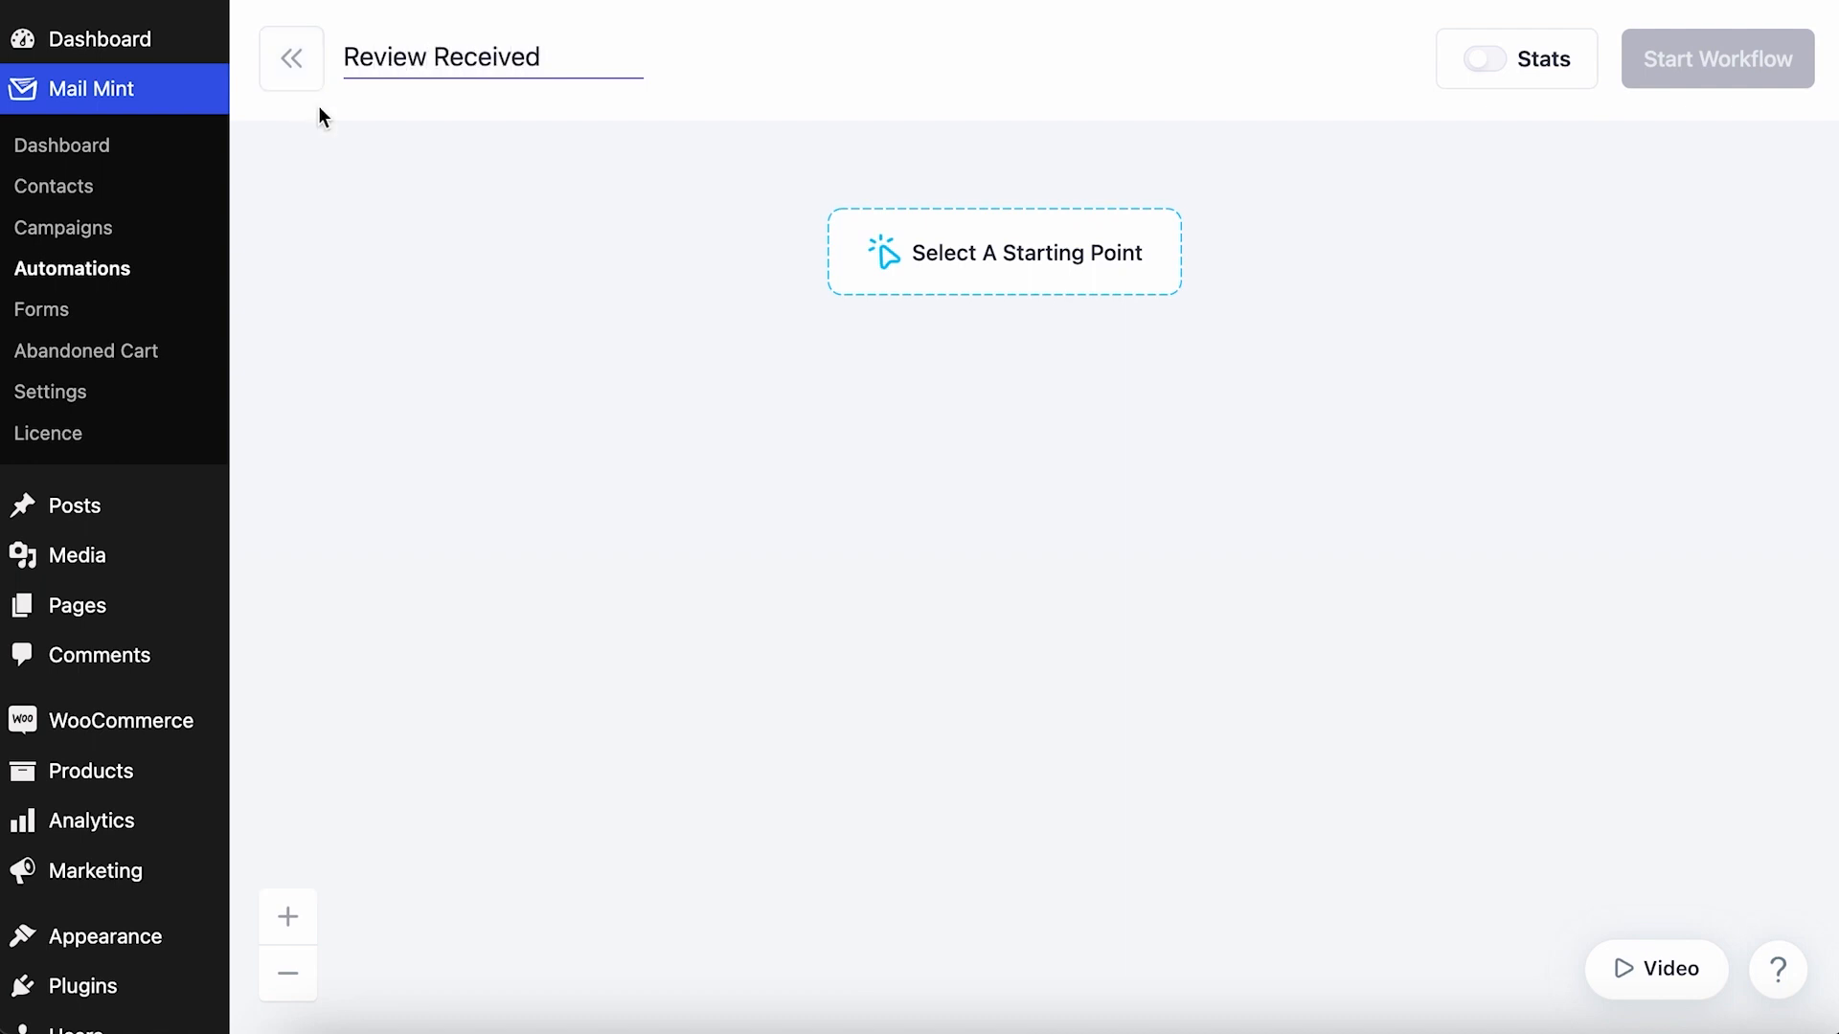
# Set the WooCommerce Review Received event as the automation's starting trigger.
pyautogui.click(1150, 287)
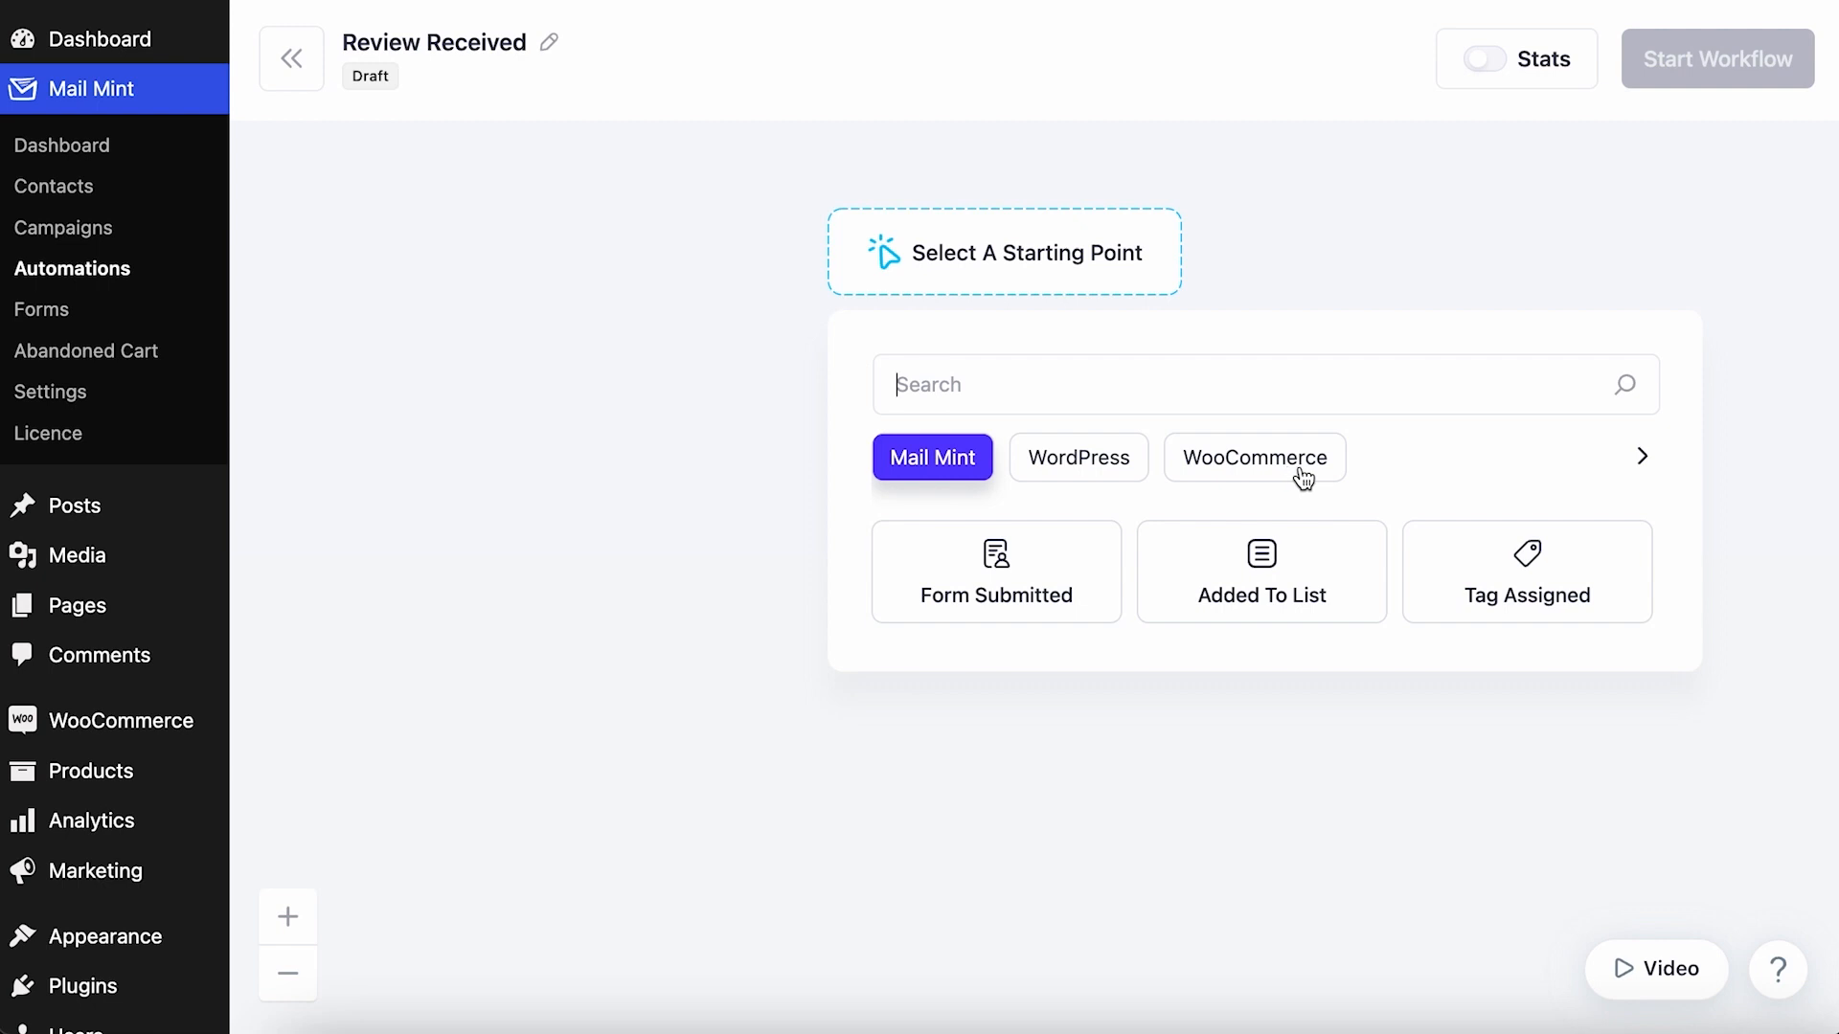
pyautogui.click(1301, 479)
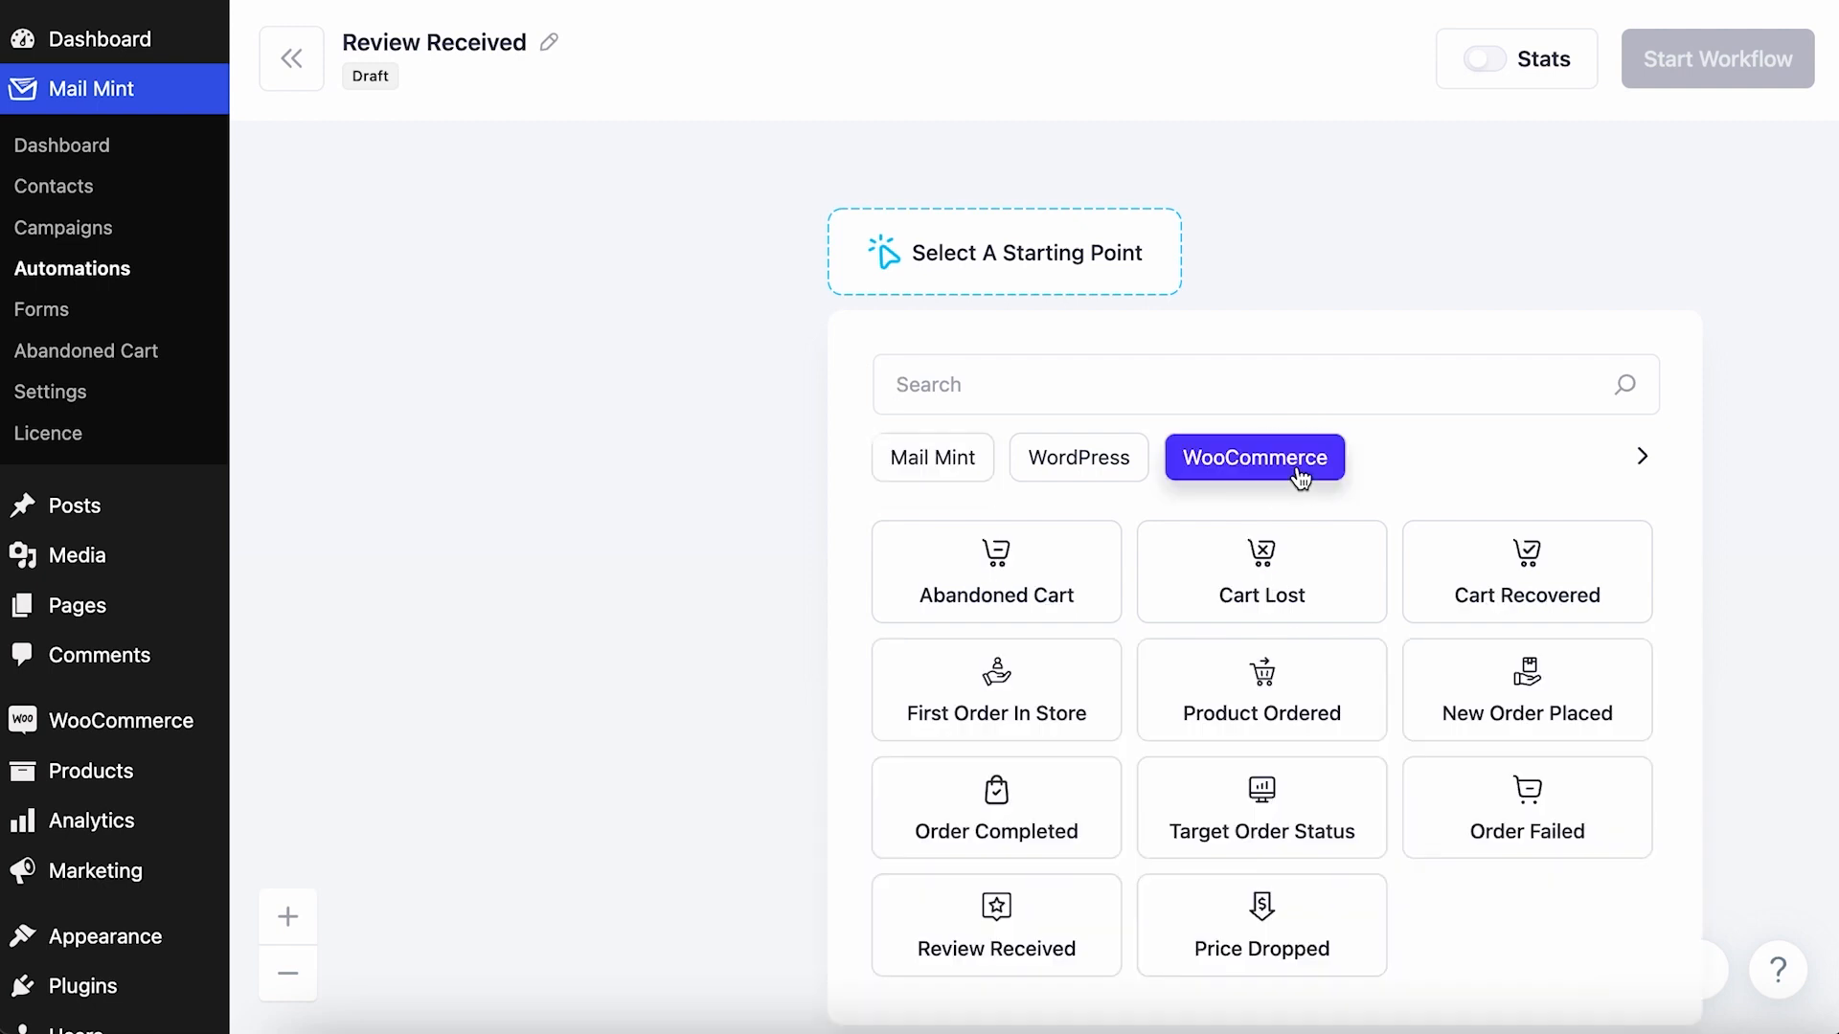
pyautogui.scroll(-1, 1454, 487)
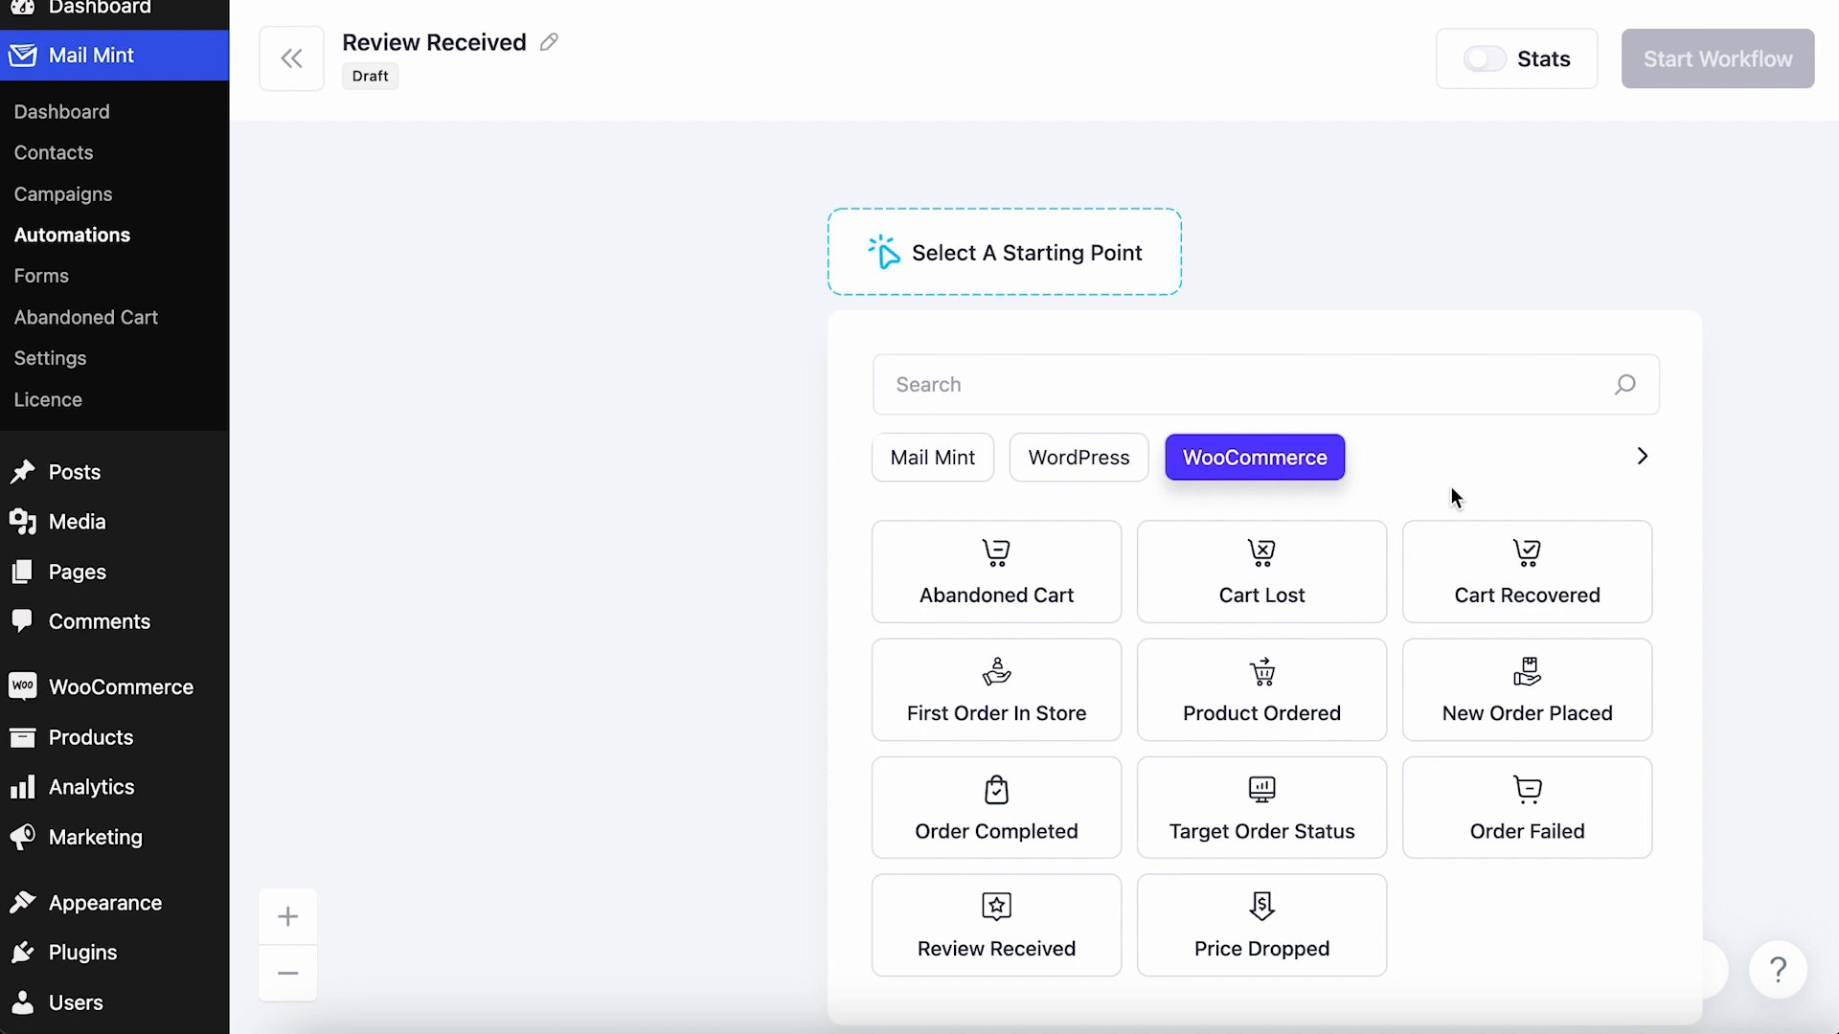
pyautogui.scroll(-1, 1451, 486)
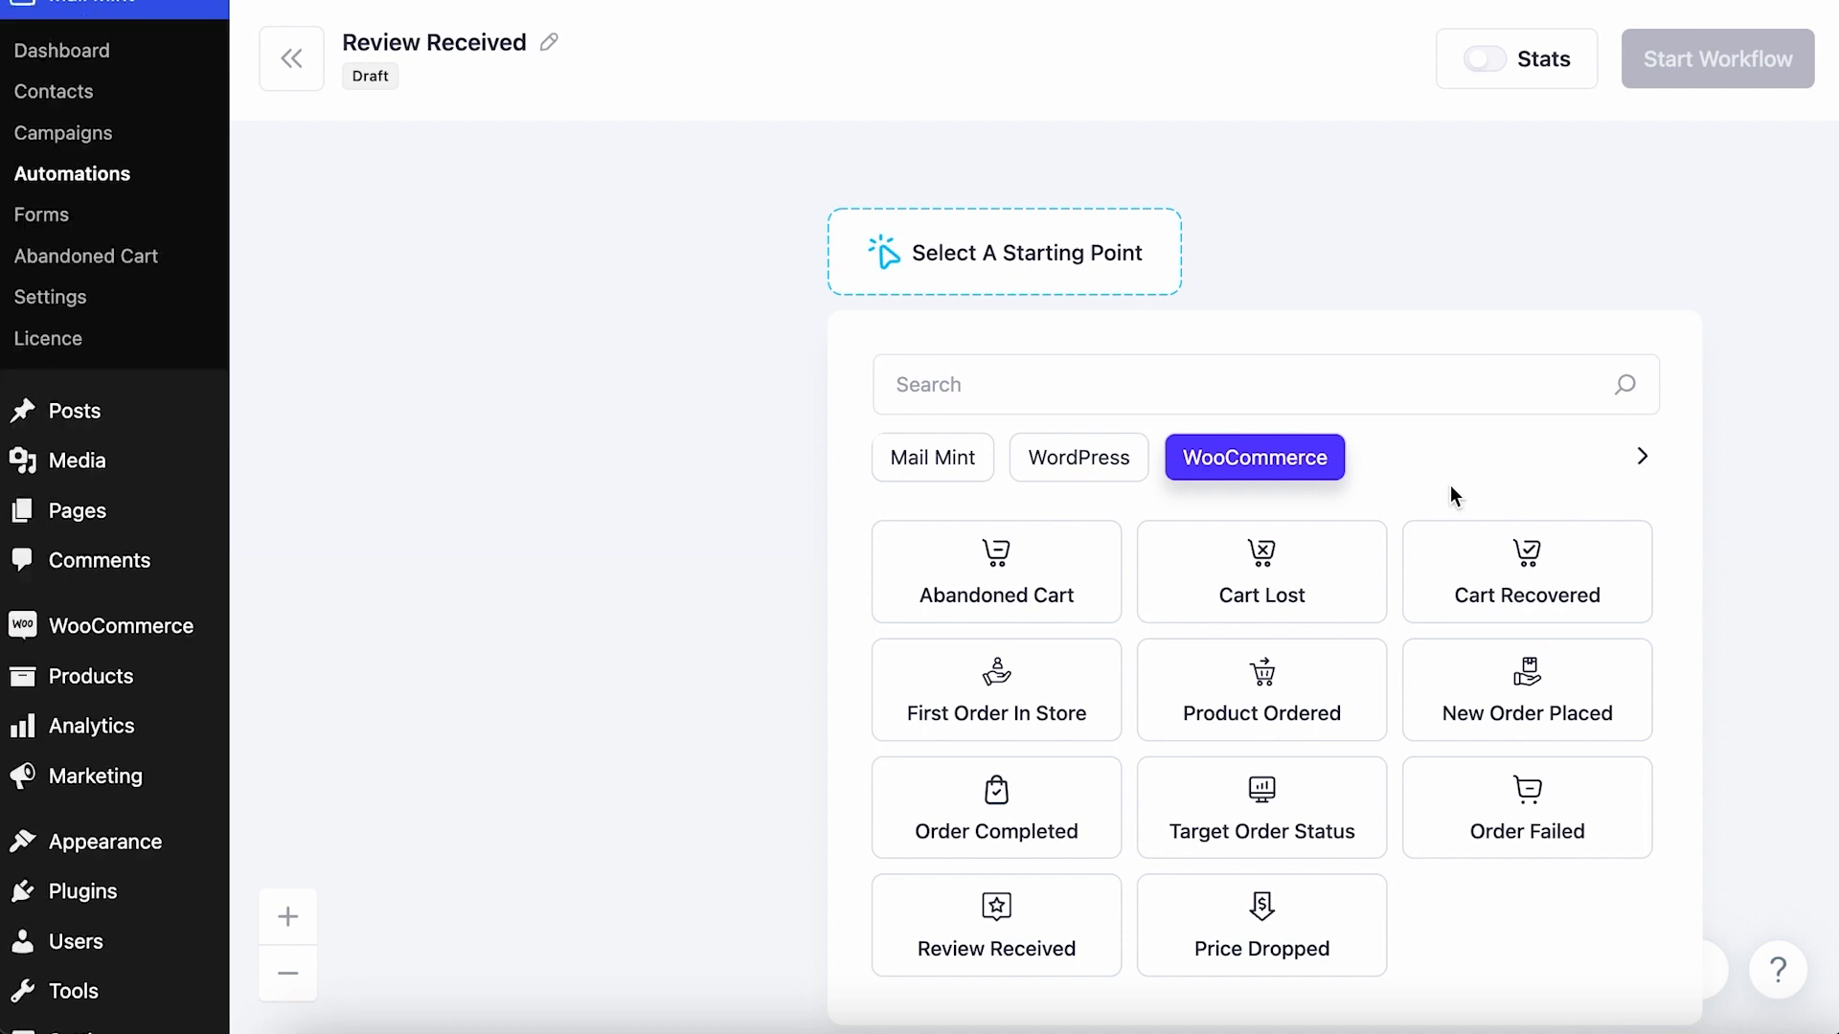
pyautogui.click(1009, 973)
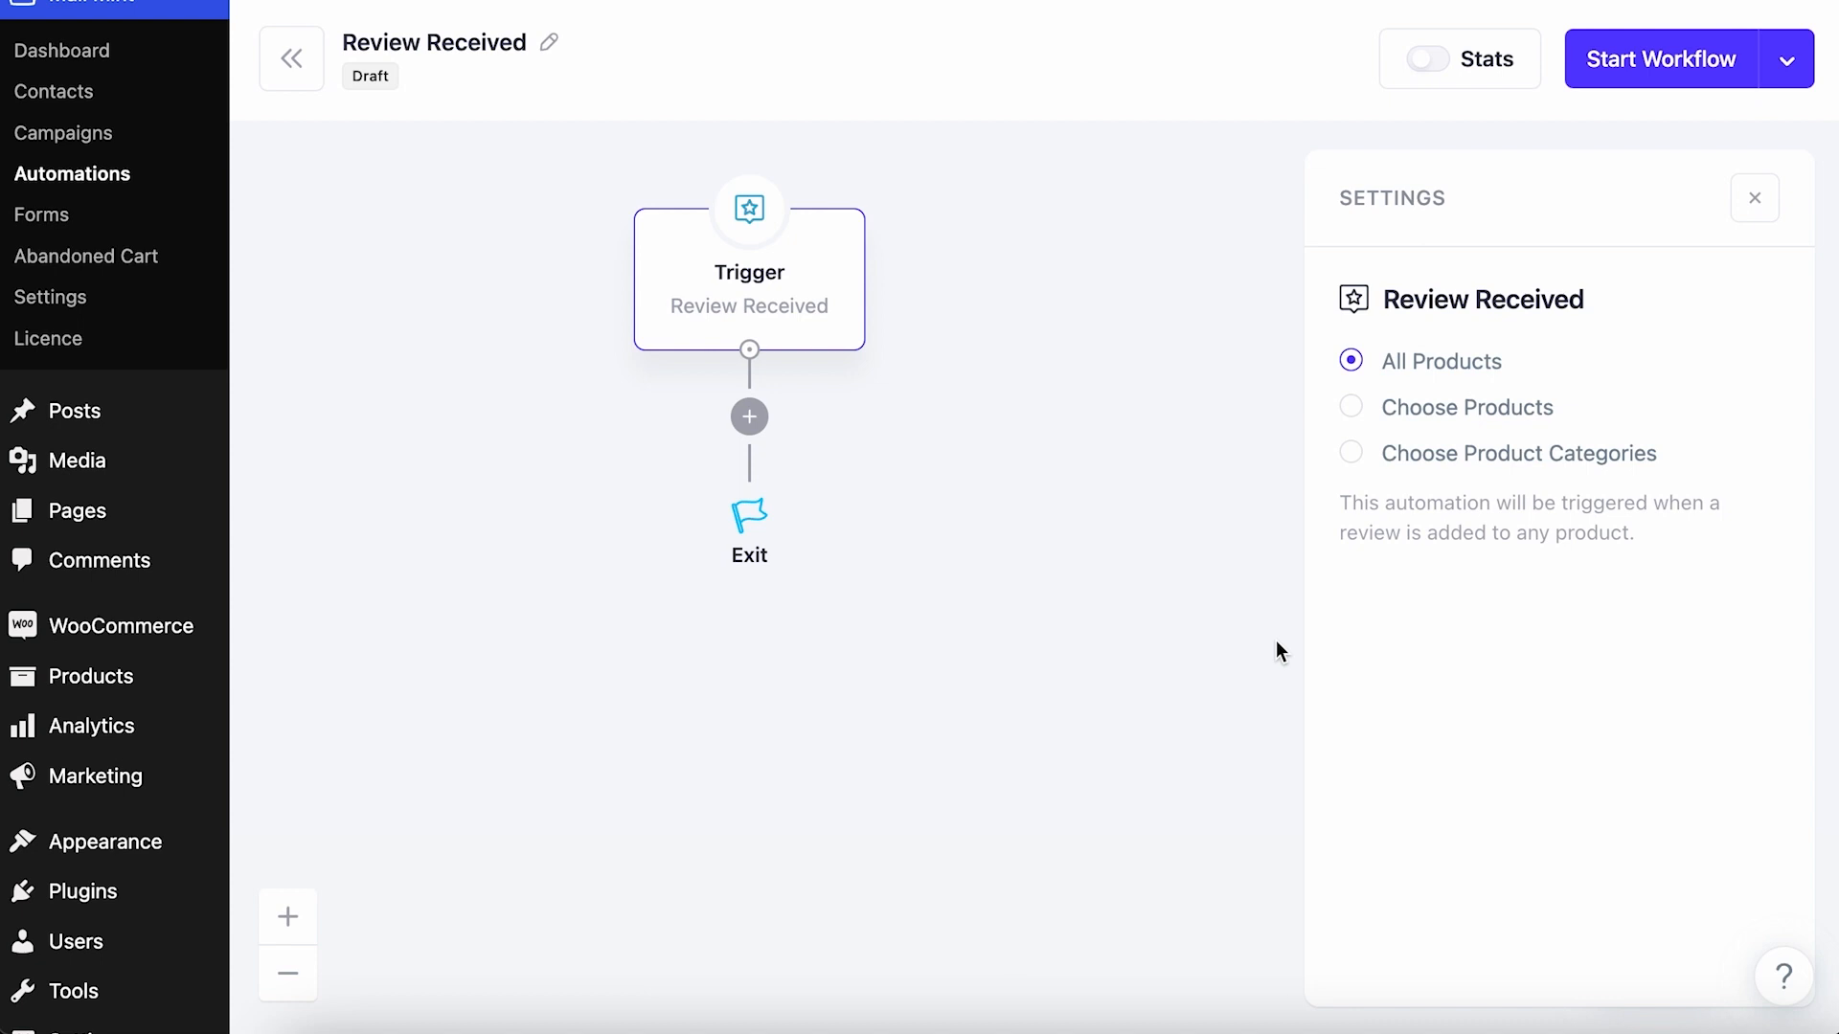
# Restrict the Review Received trigger to product categories and choose the Tshirts category.
pyautogui.scroll(1, 1449, 421)
pyautogui.click(1449, 421)
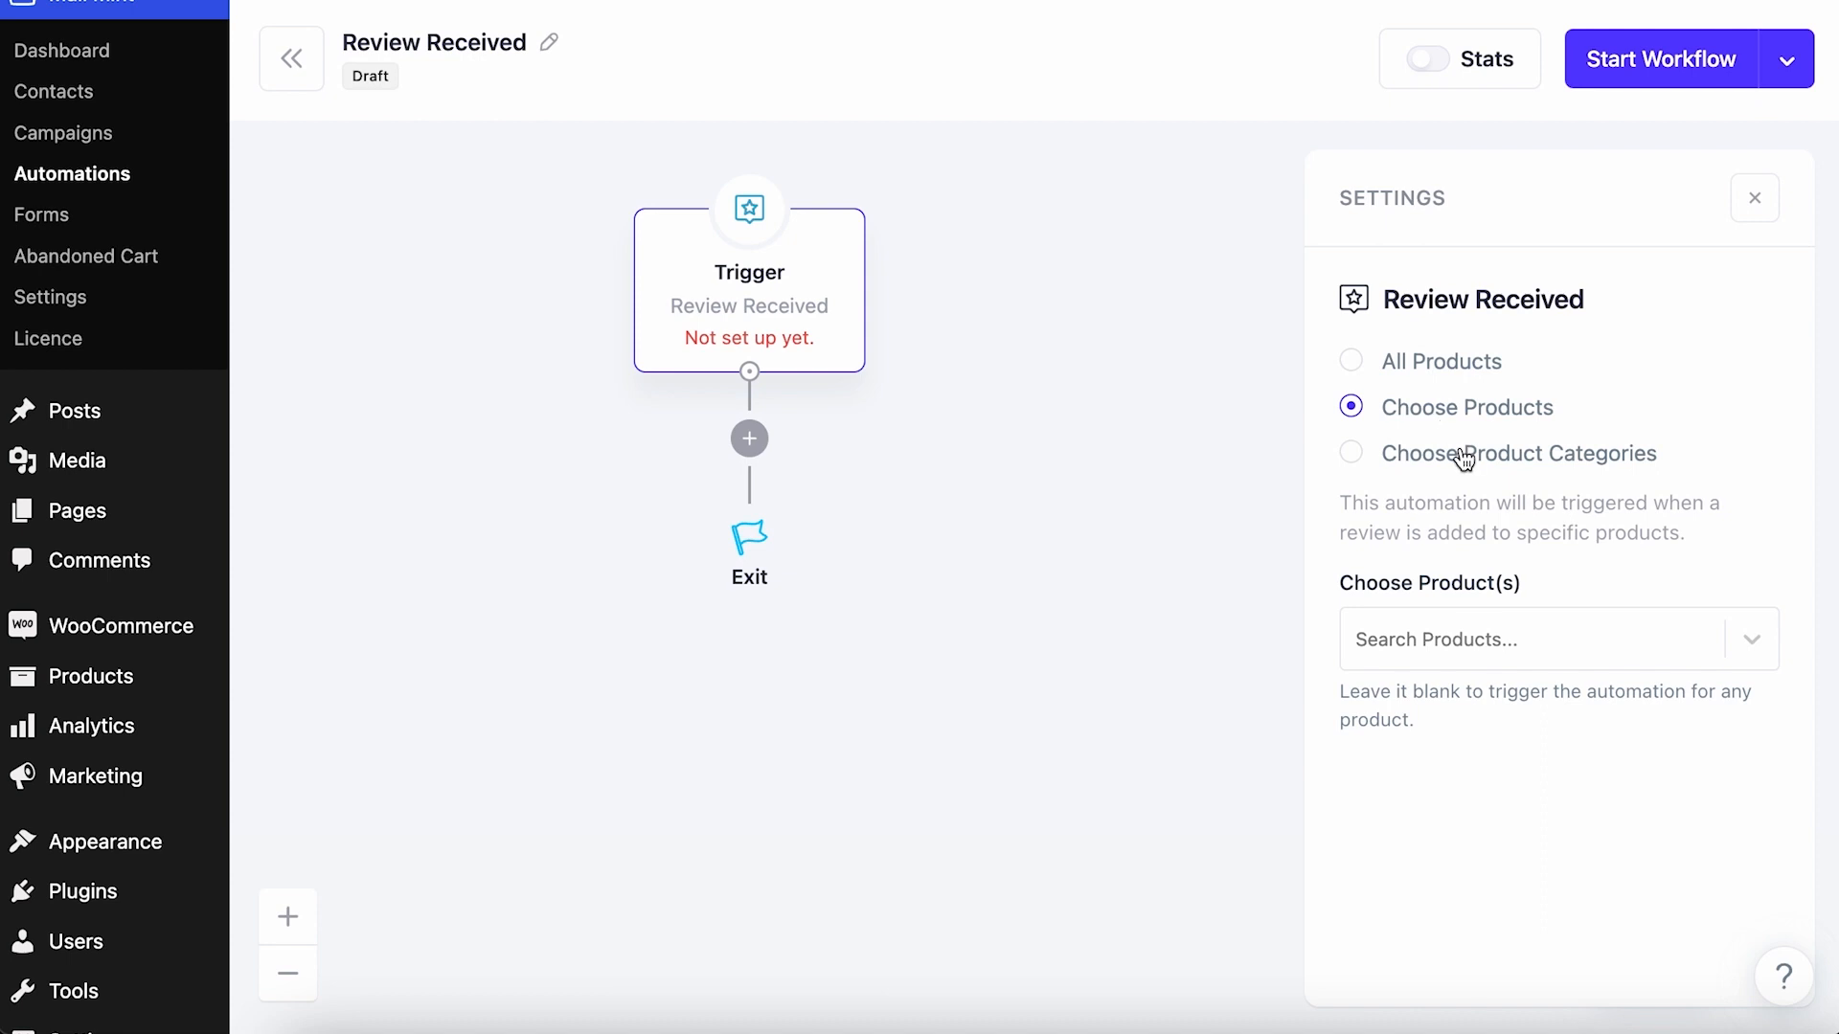
pyautogui.click(1462, 460)
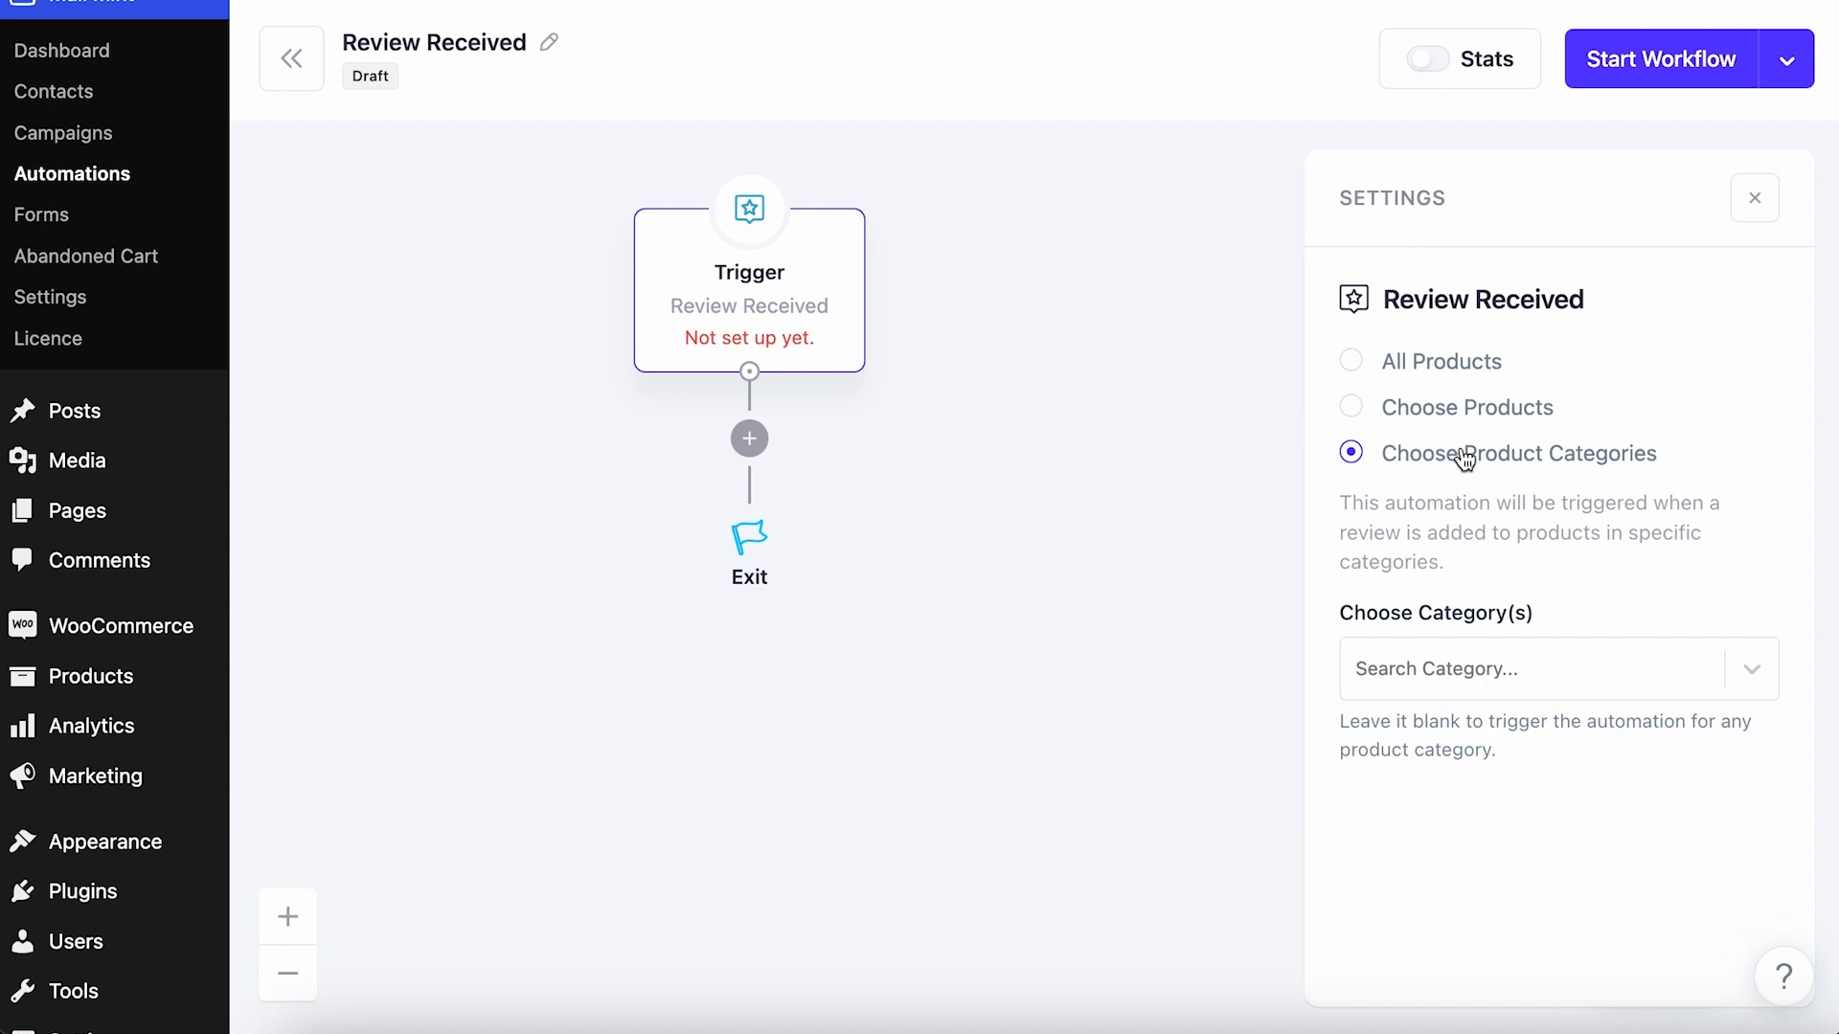
pyautogui.click(1547, 669)
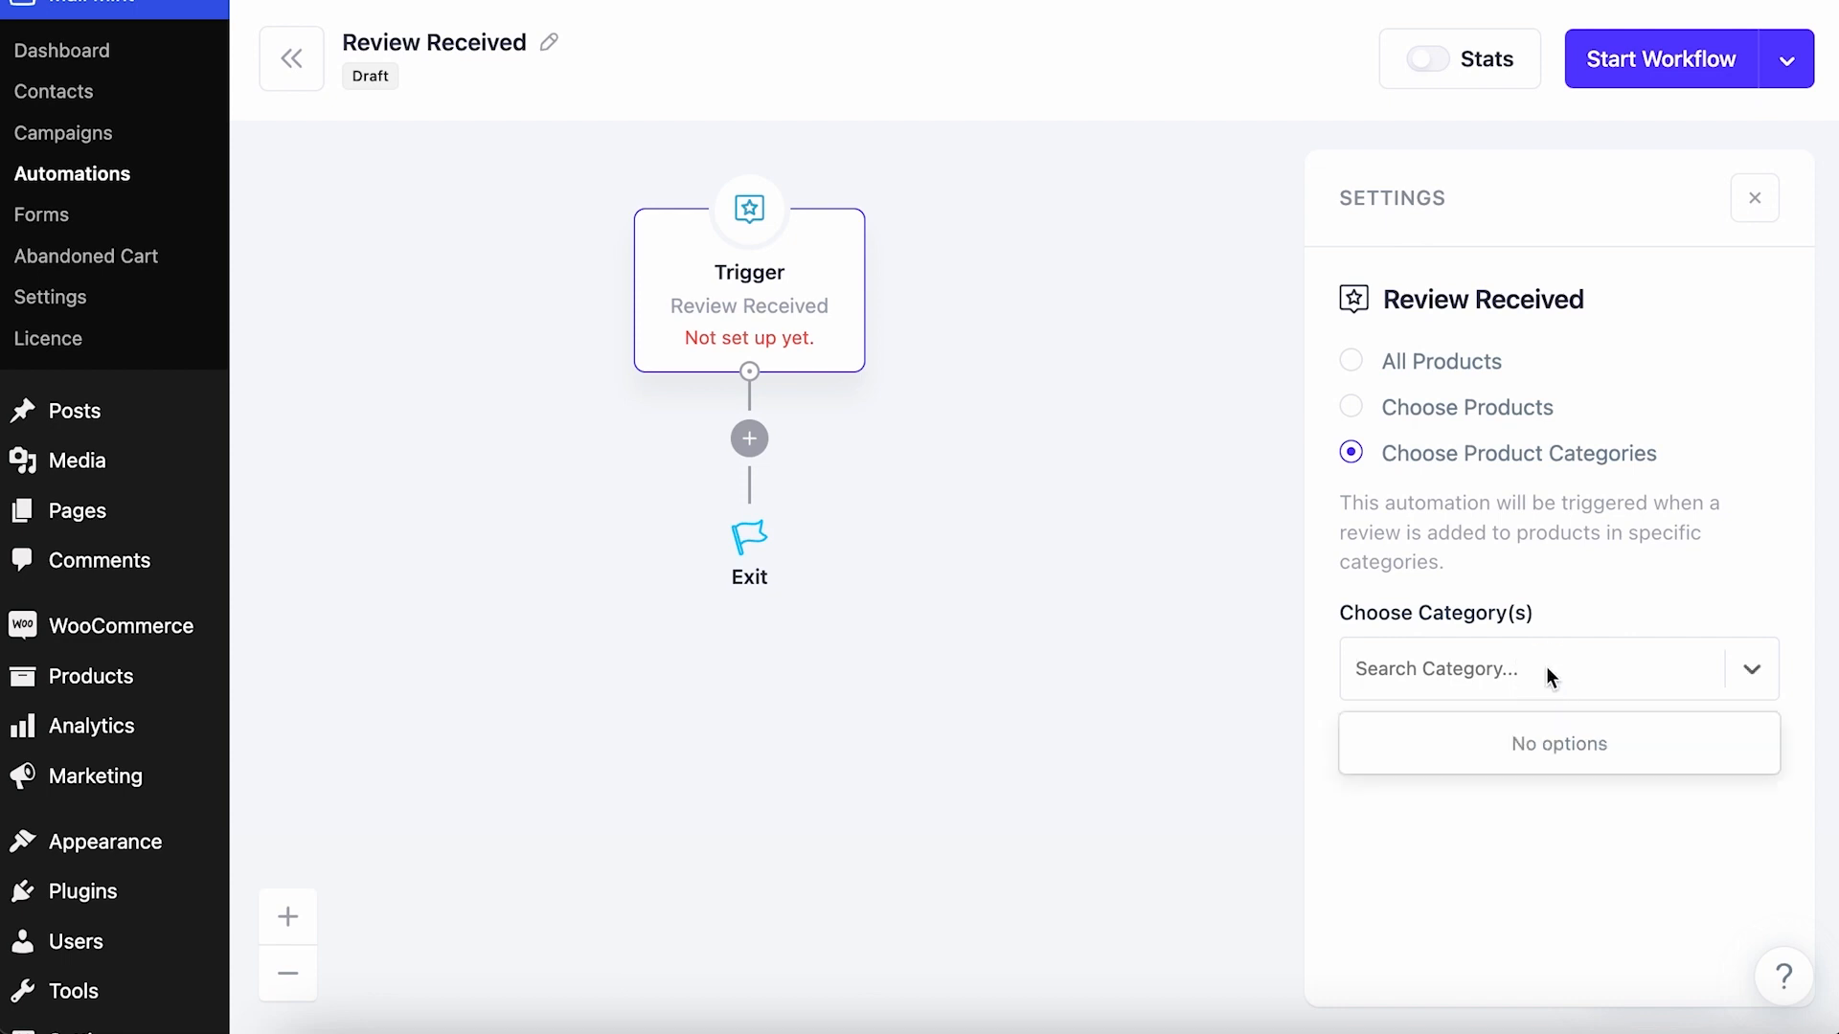
pyautogui.write('tsh')
pyautogui.press('Return')
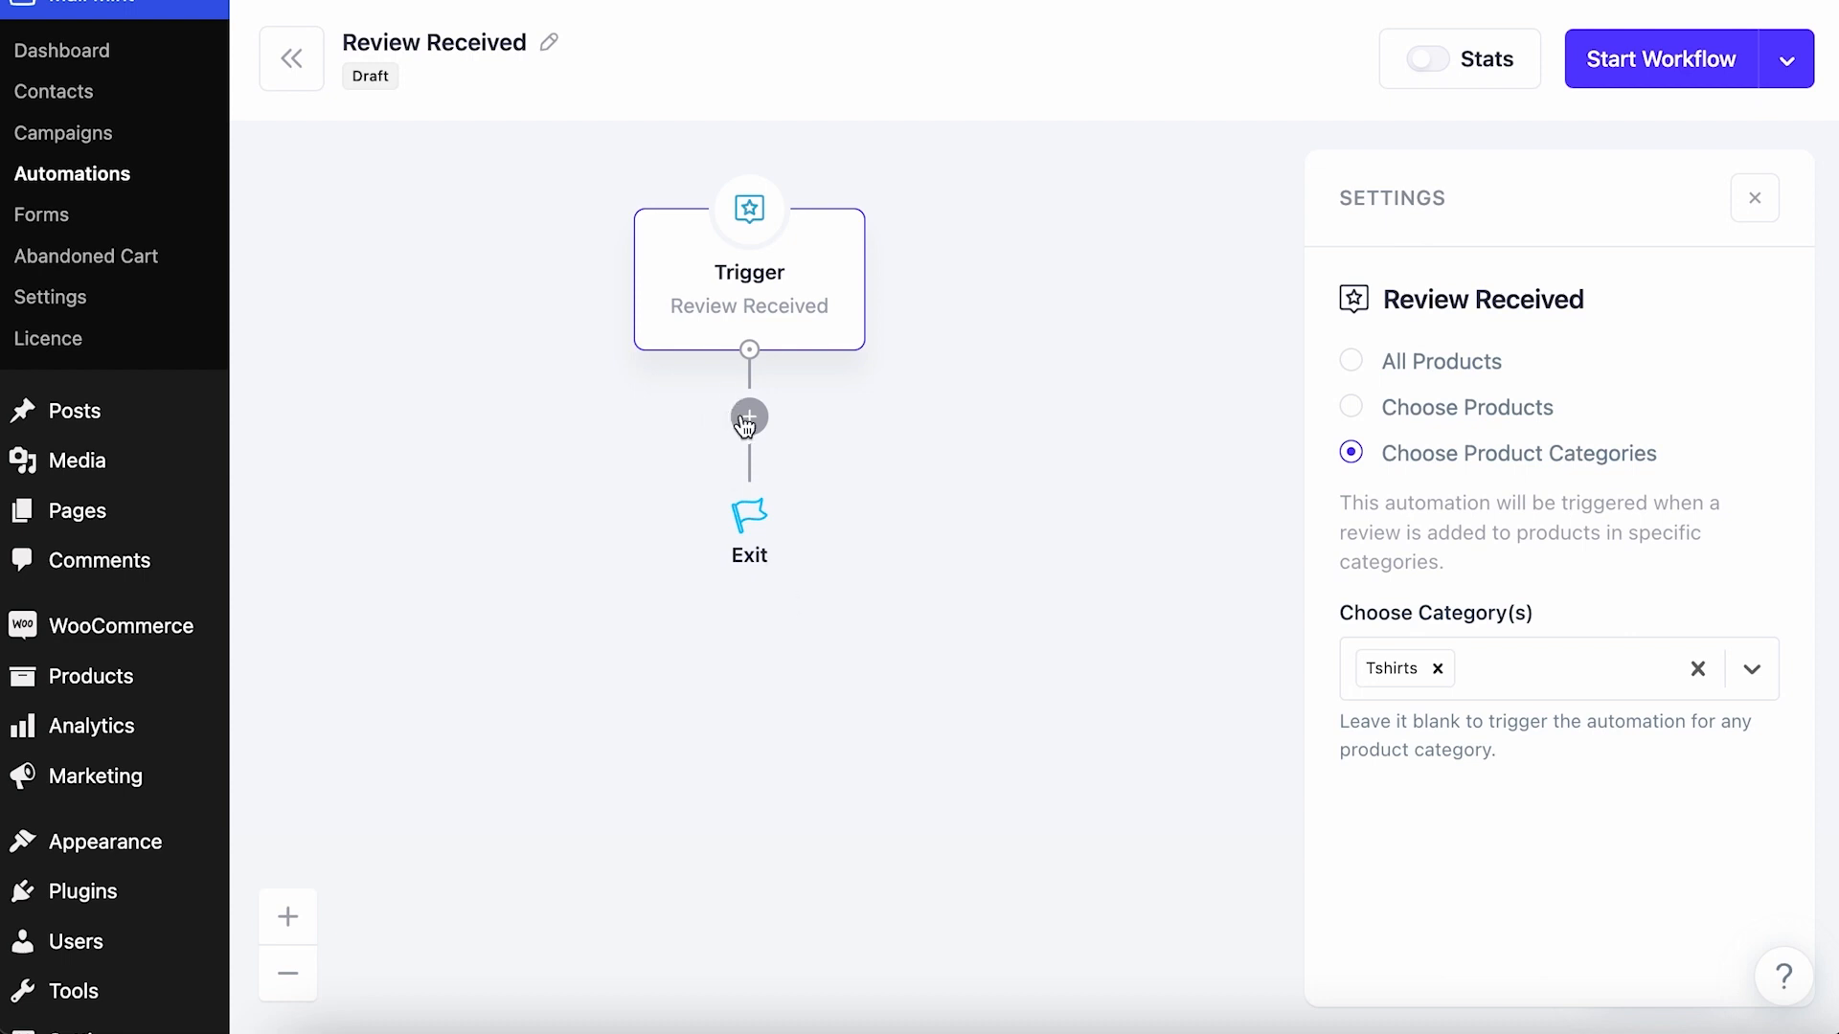
# Add a Time Delay after the trigger and set its waiting time to 10 minutes.
pyautogui.click(748, 419)
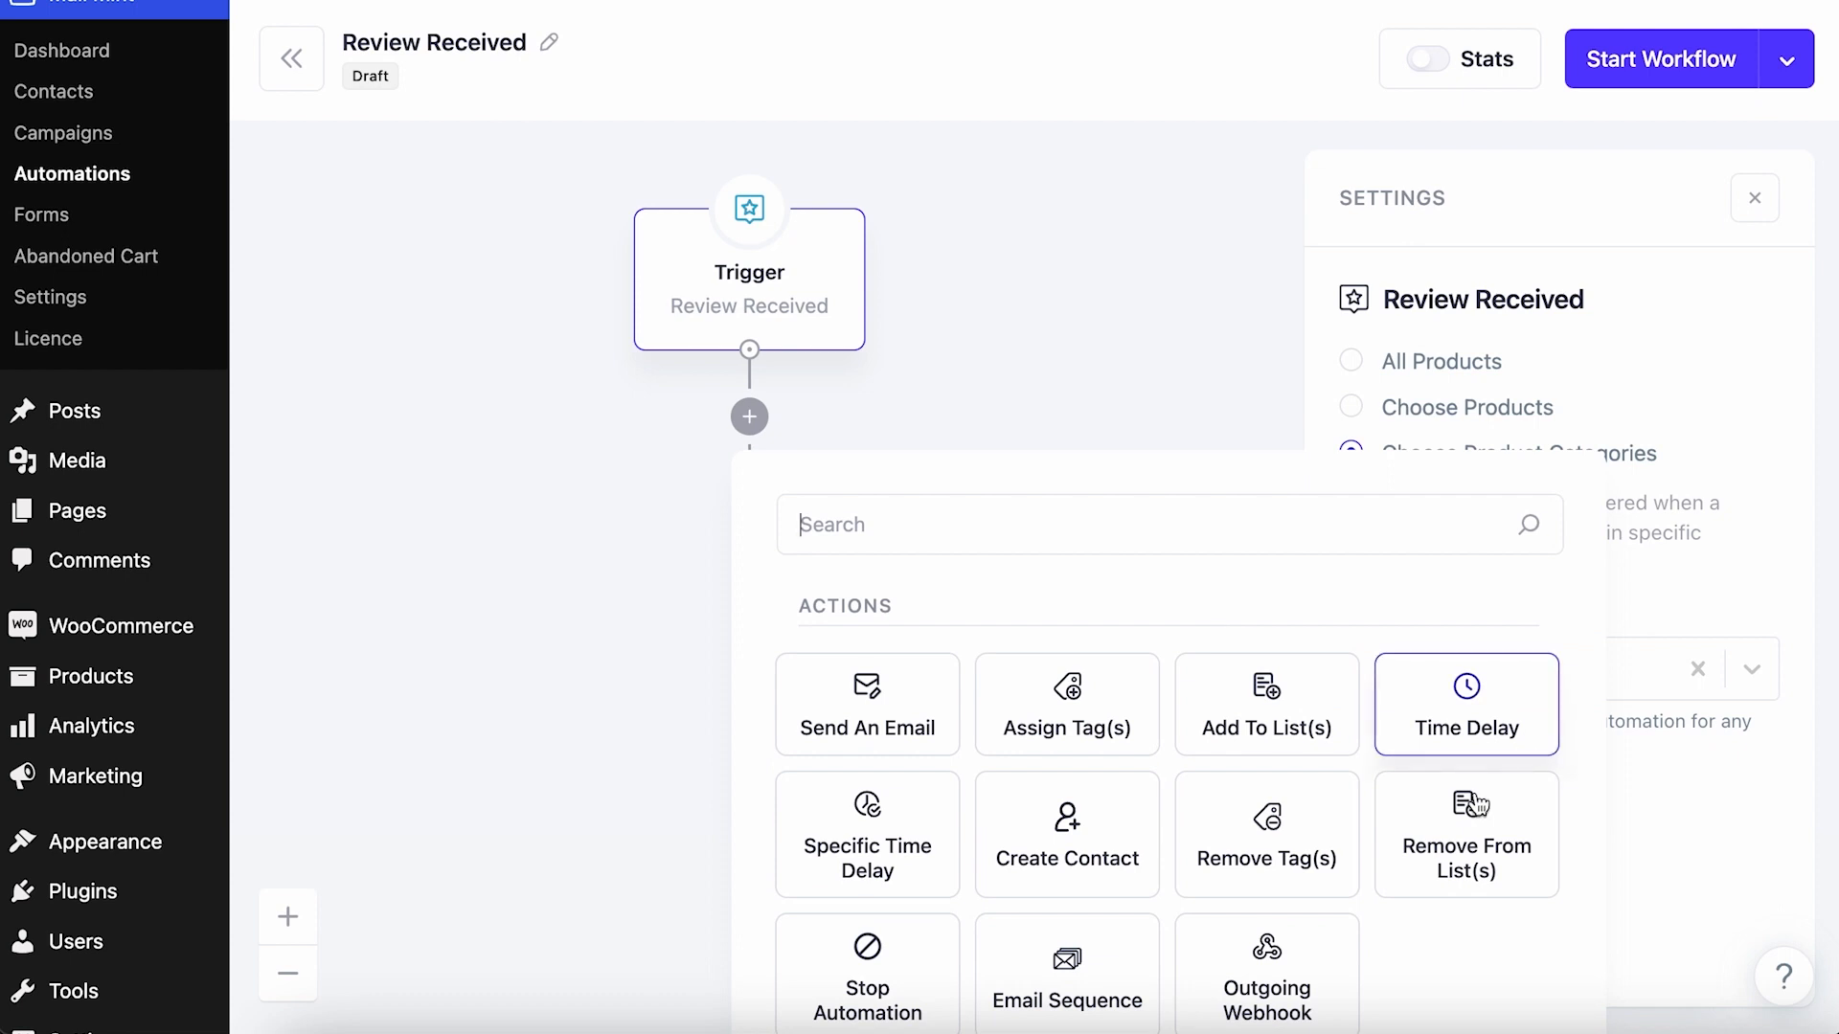
pyautogui.click(1437, 726)
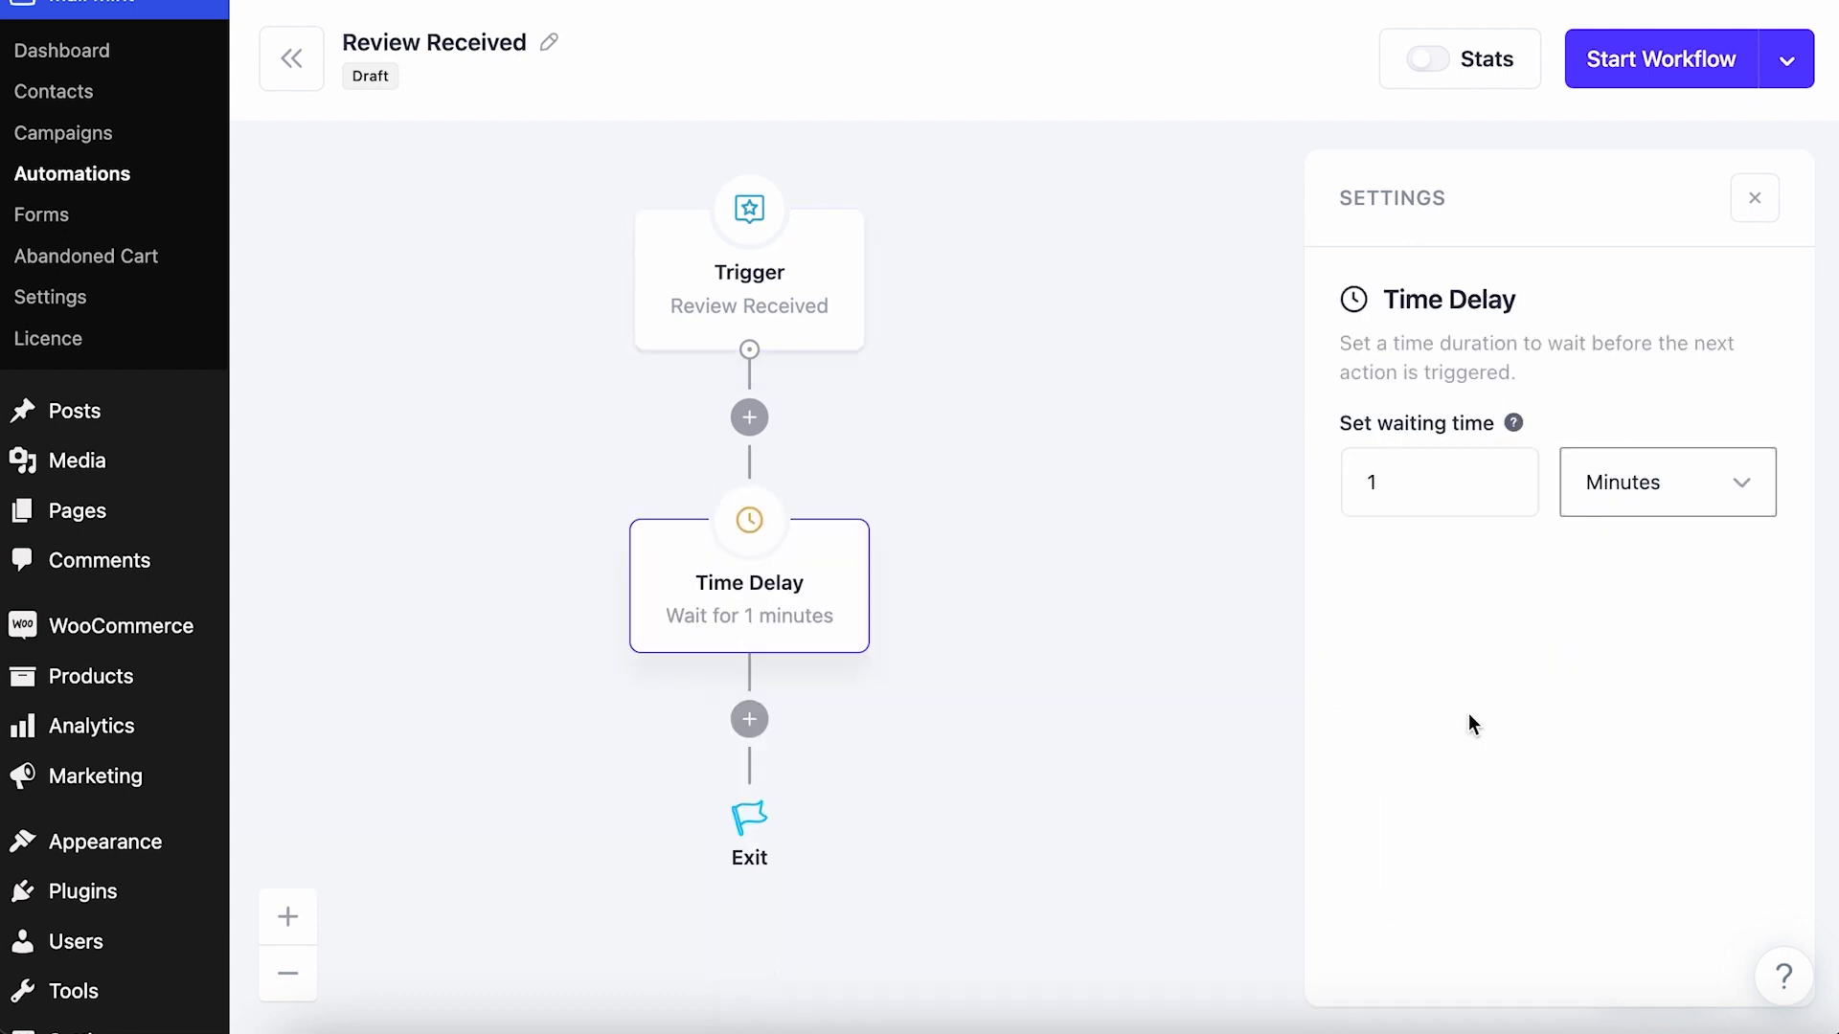
pyautogui.click(1436, 484)
pyautogui.write('0')
pyautogui.scroll(-1, 900, 565)
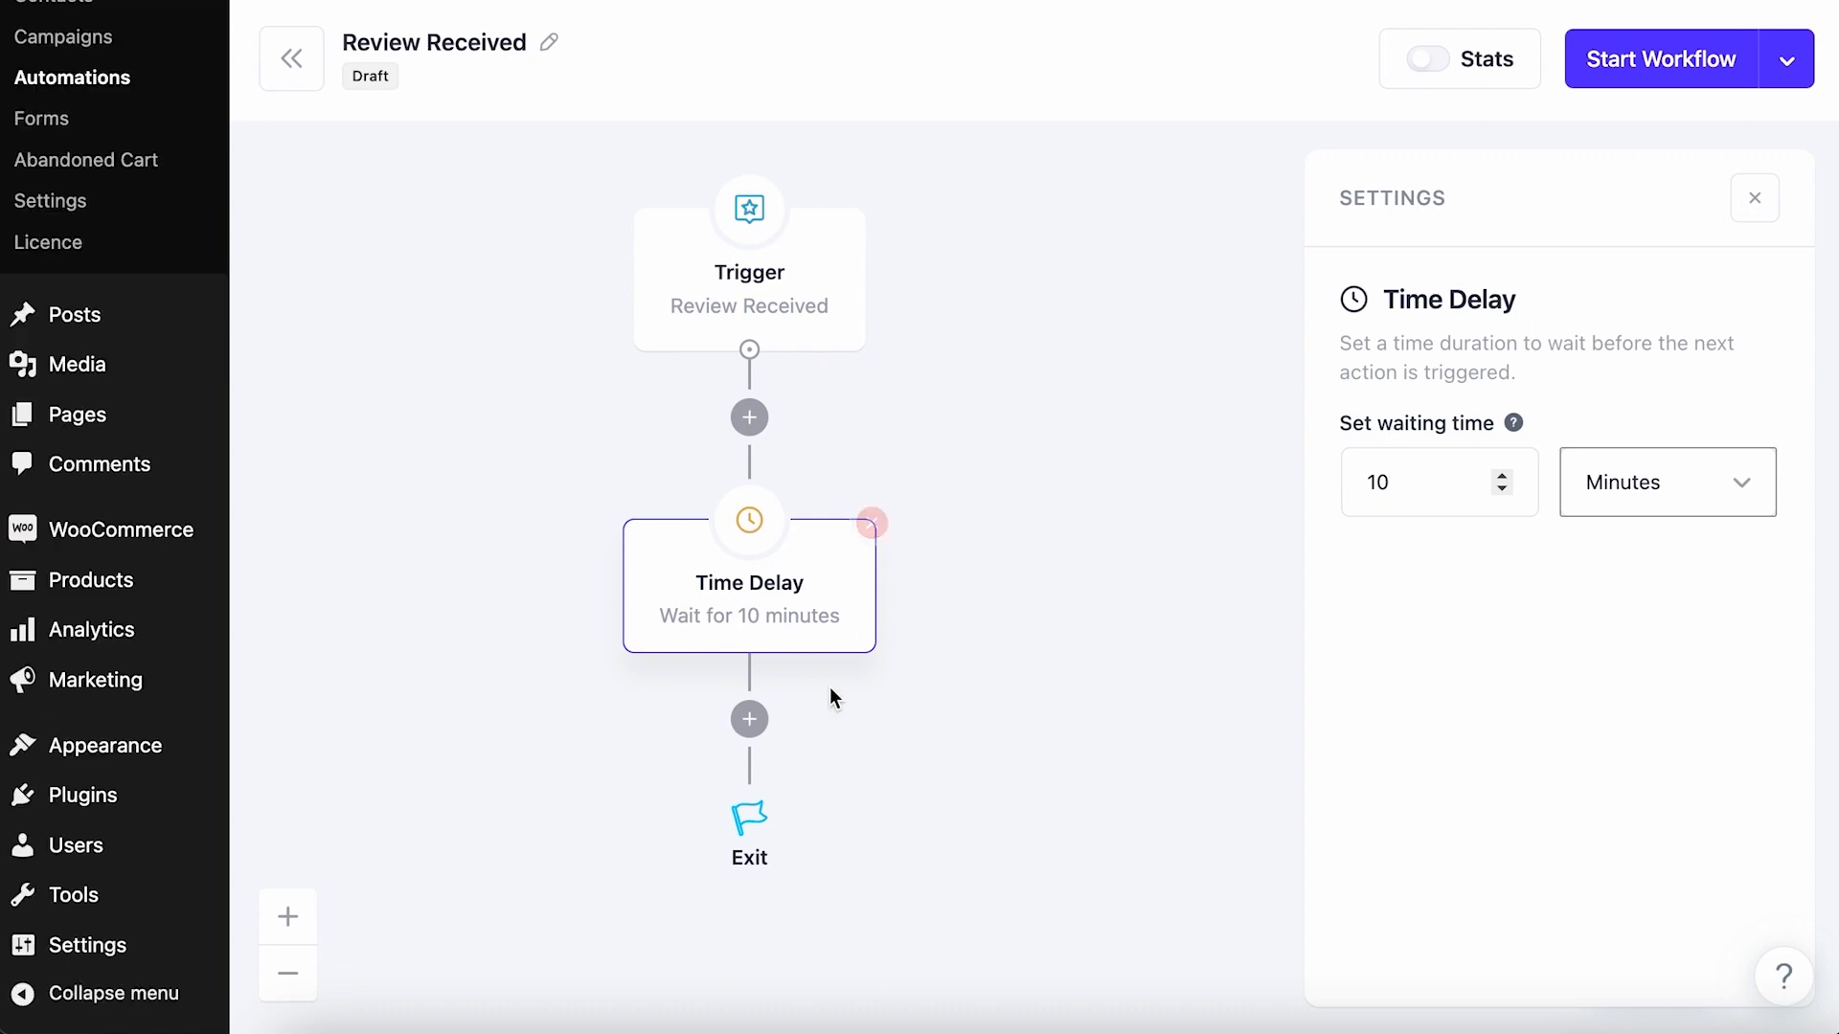
# Add a Send An Email action after the time delay with the subject line "Thanks for your Review!".
pyautogui.click(742, 730)
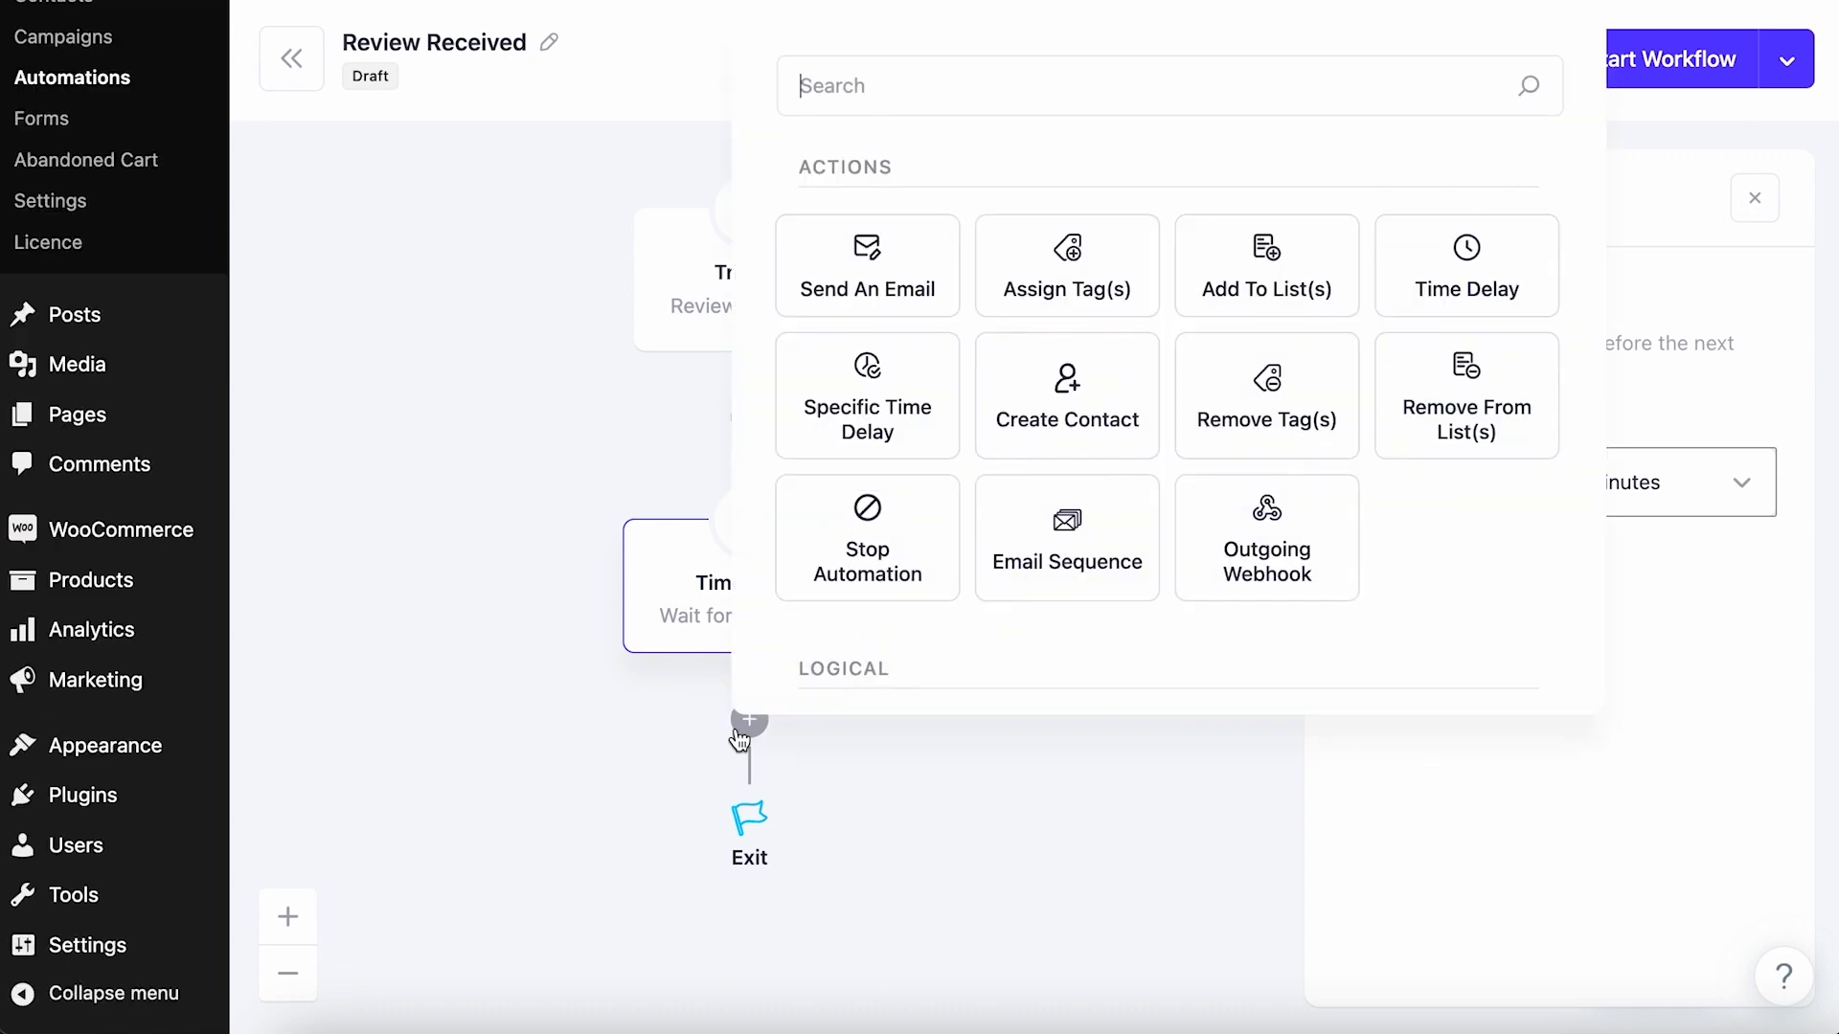
pyautogui.click(875, 305)
pyautogui.scroll(-2, 1114, 536)
pyautogui.scroll(-6, 1474, 636)
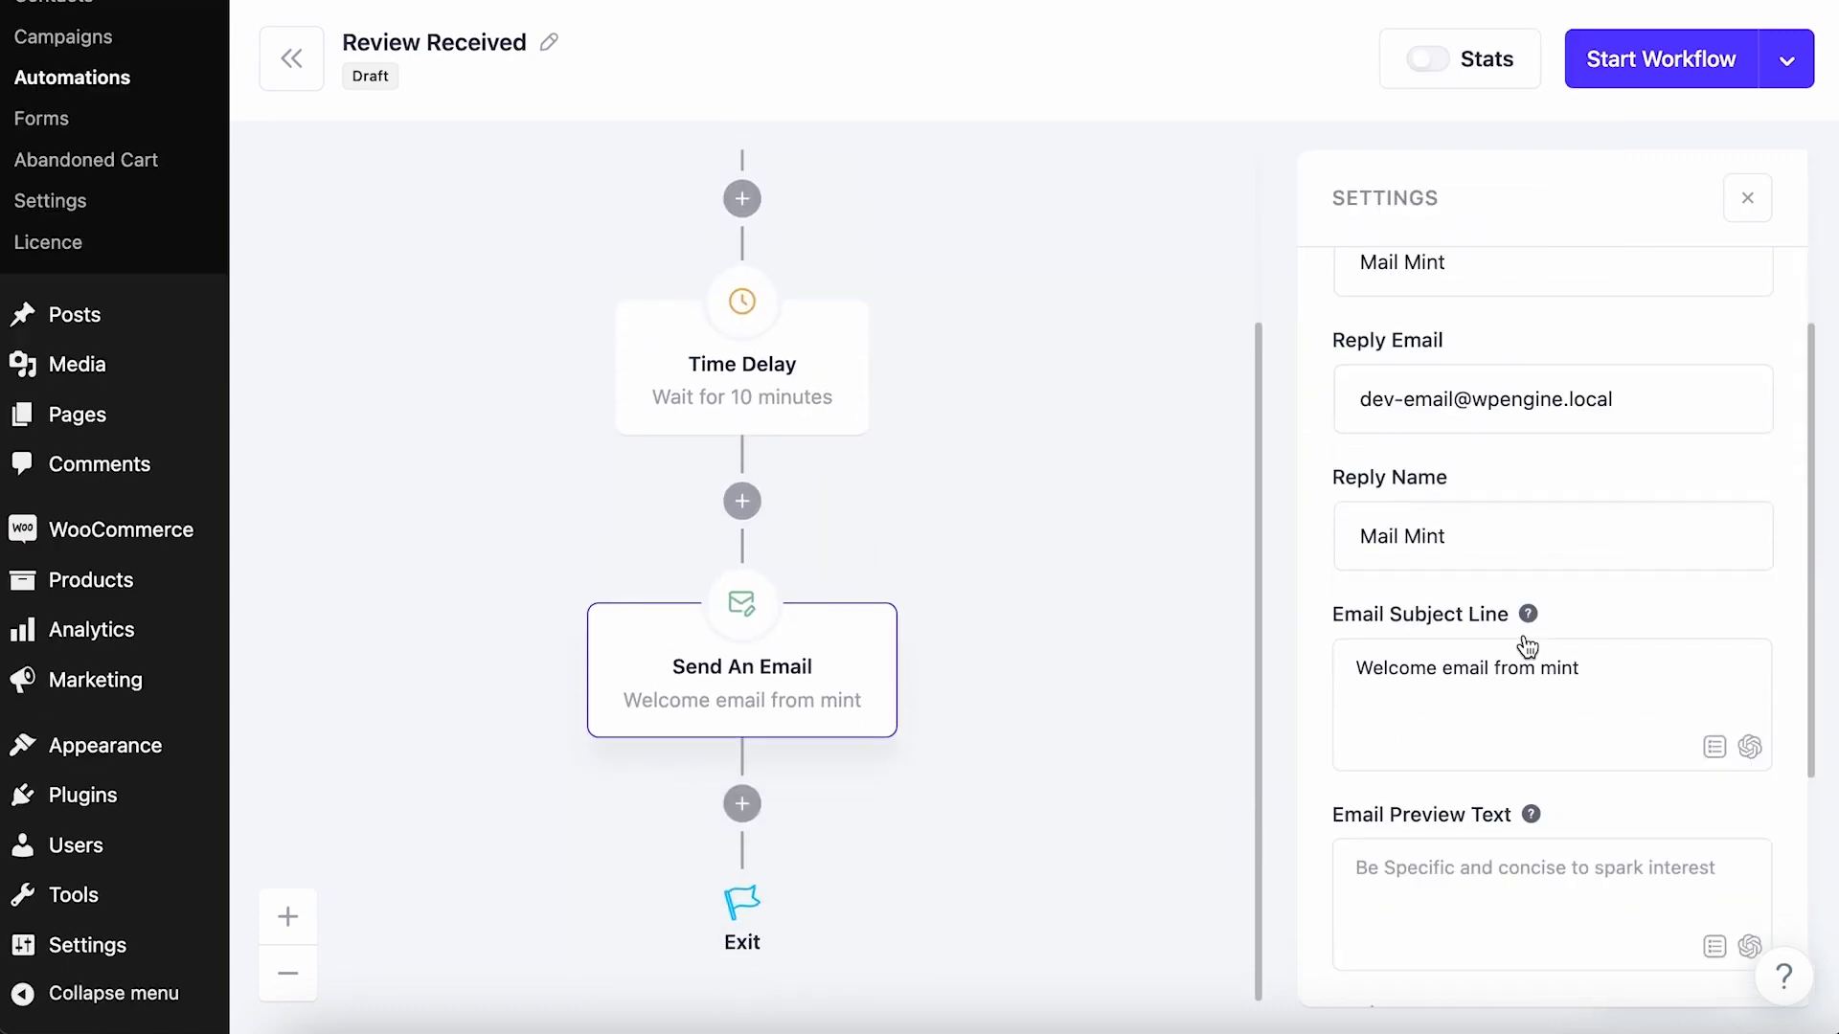
pyautogui.moveTo(1589, 427); pyautogui.dragTo(1315, 438)
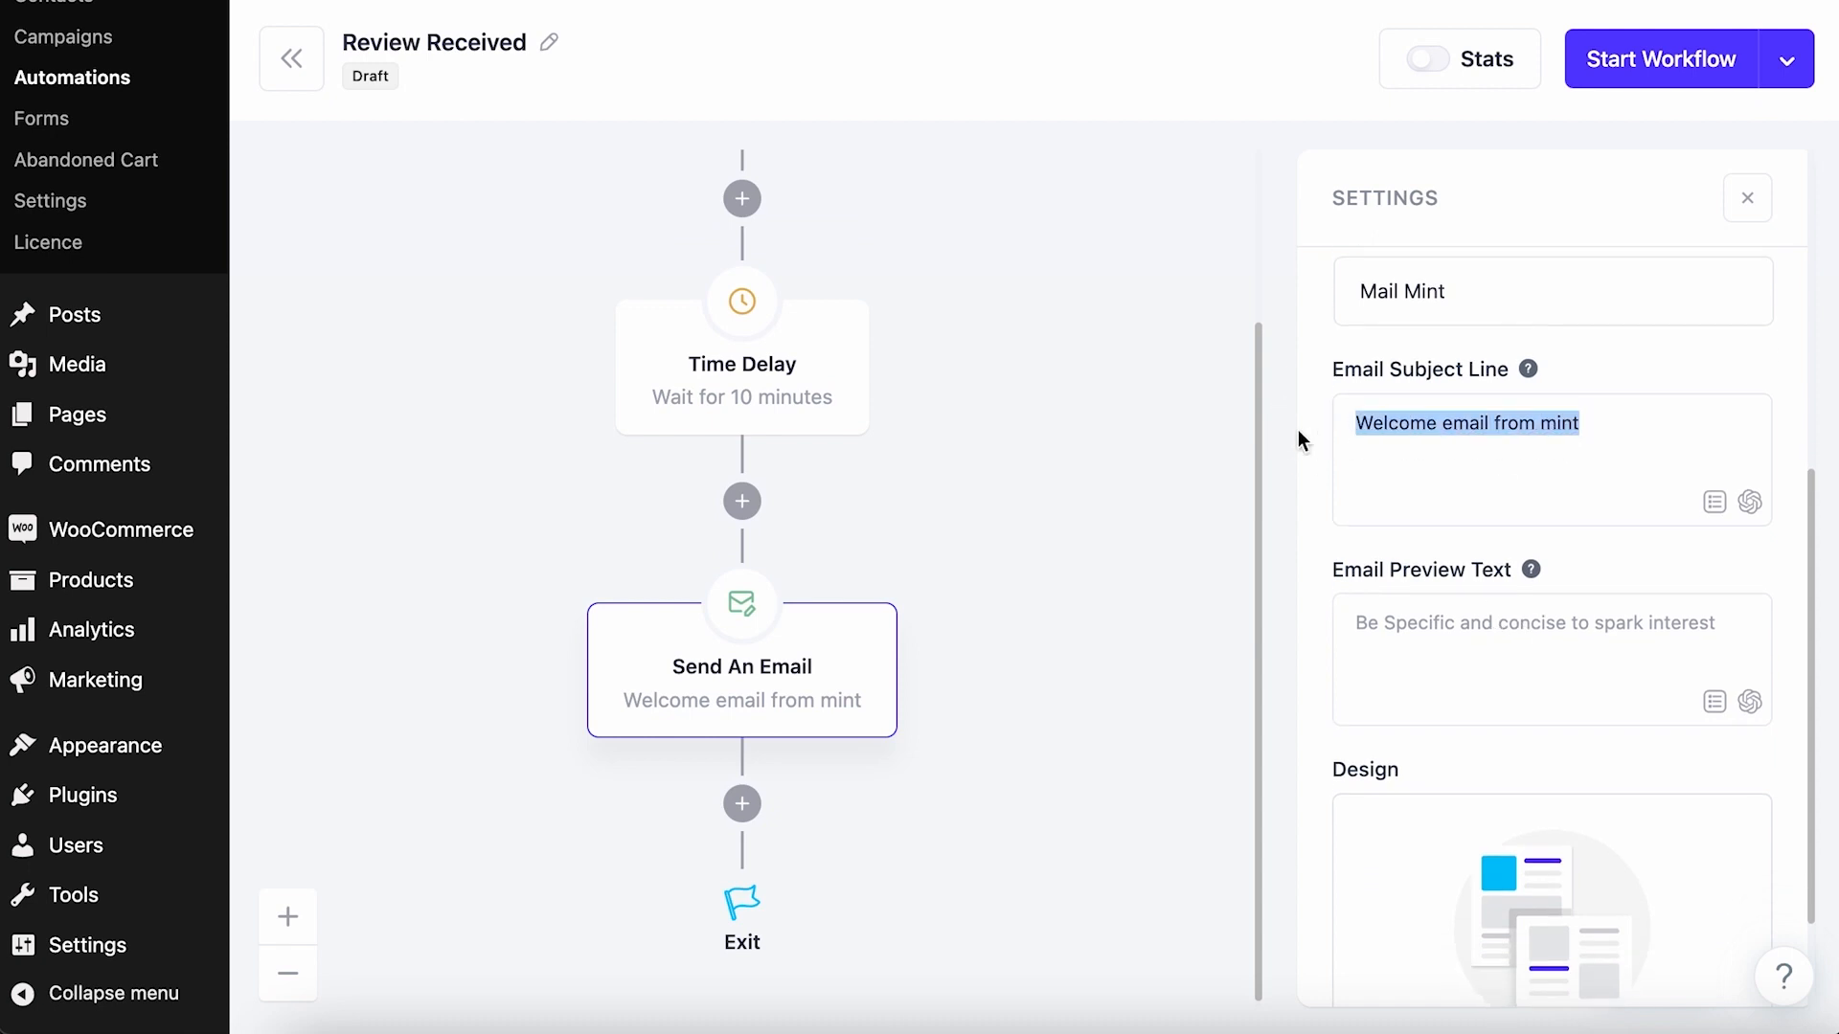
pyautogui.write('Thanks for your Reve')
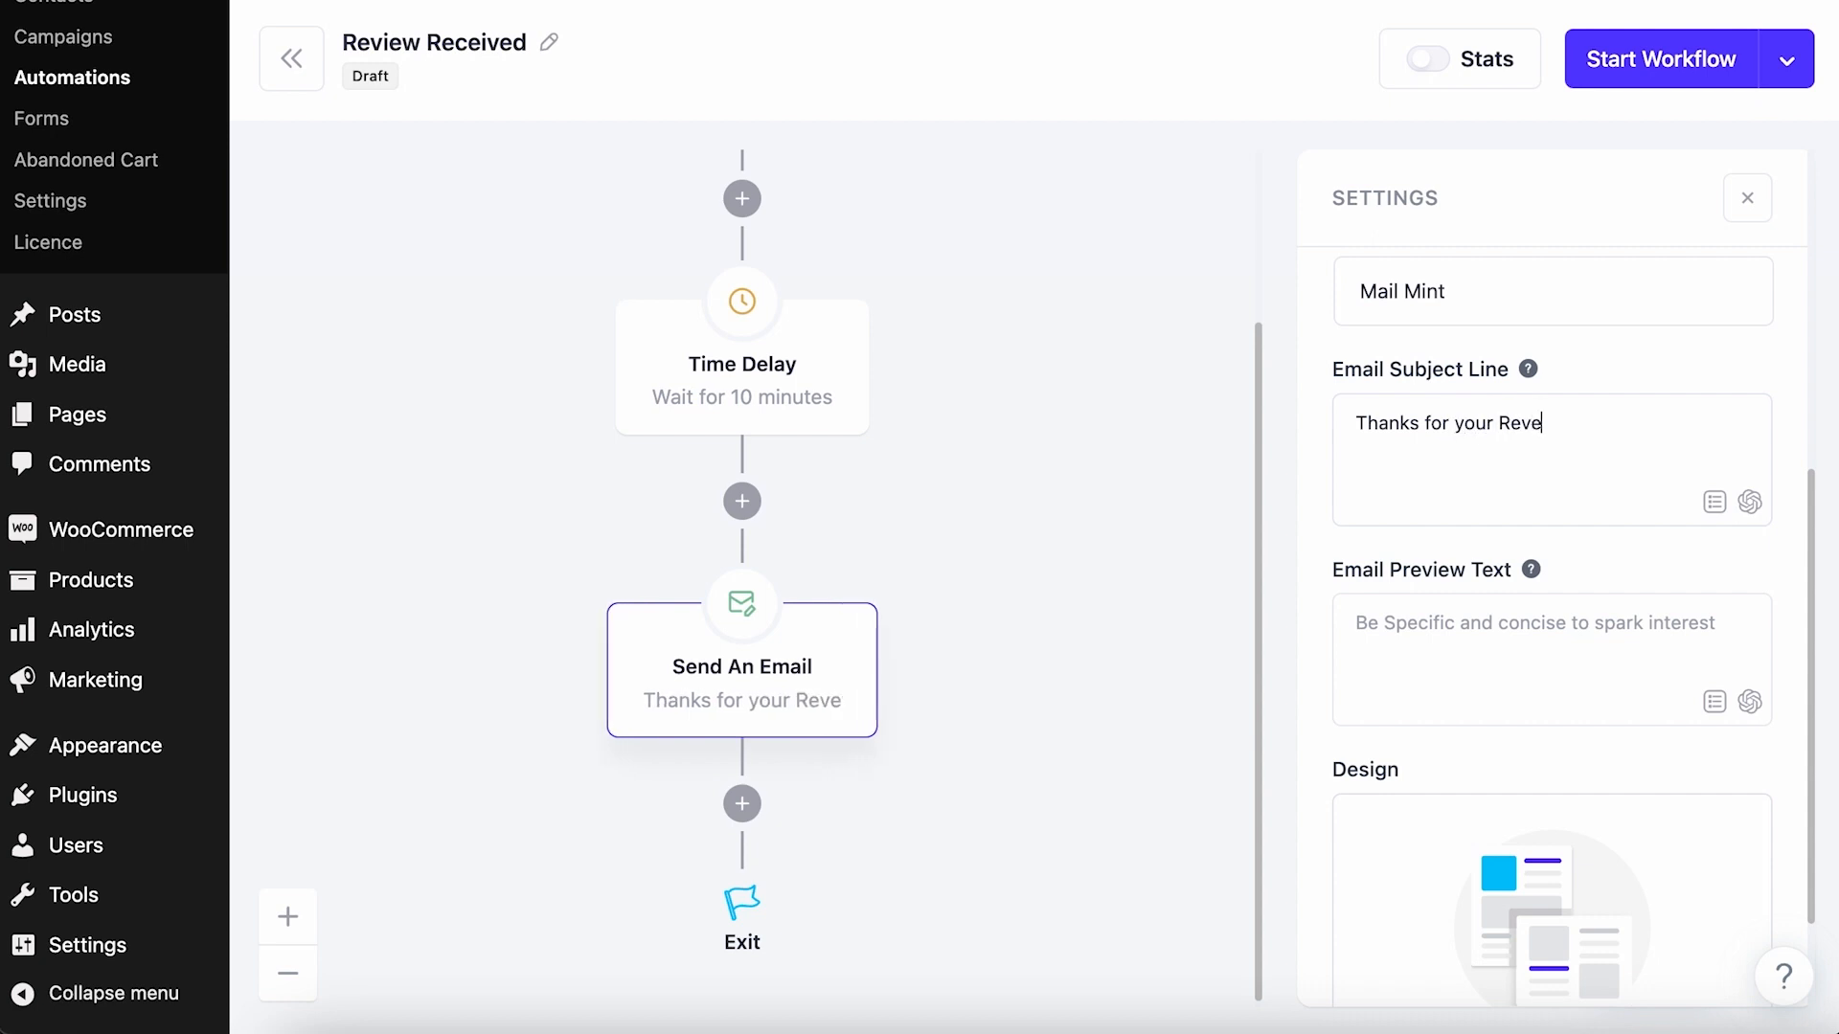
pyautogui.press('BackSpace')
pyautogui.write('iew!')
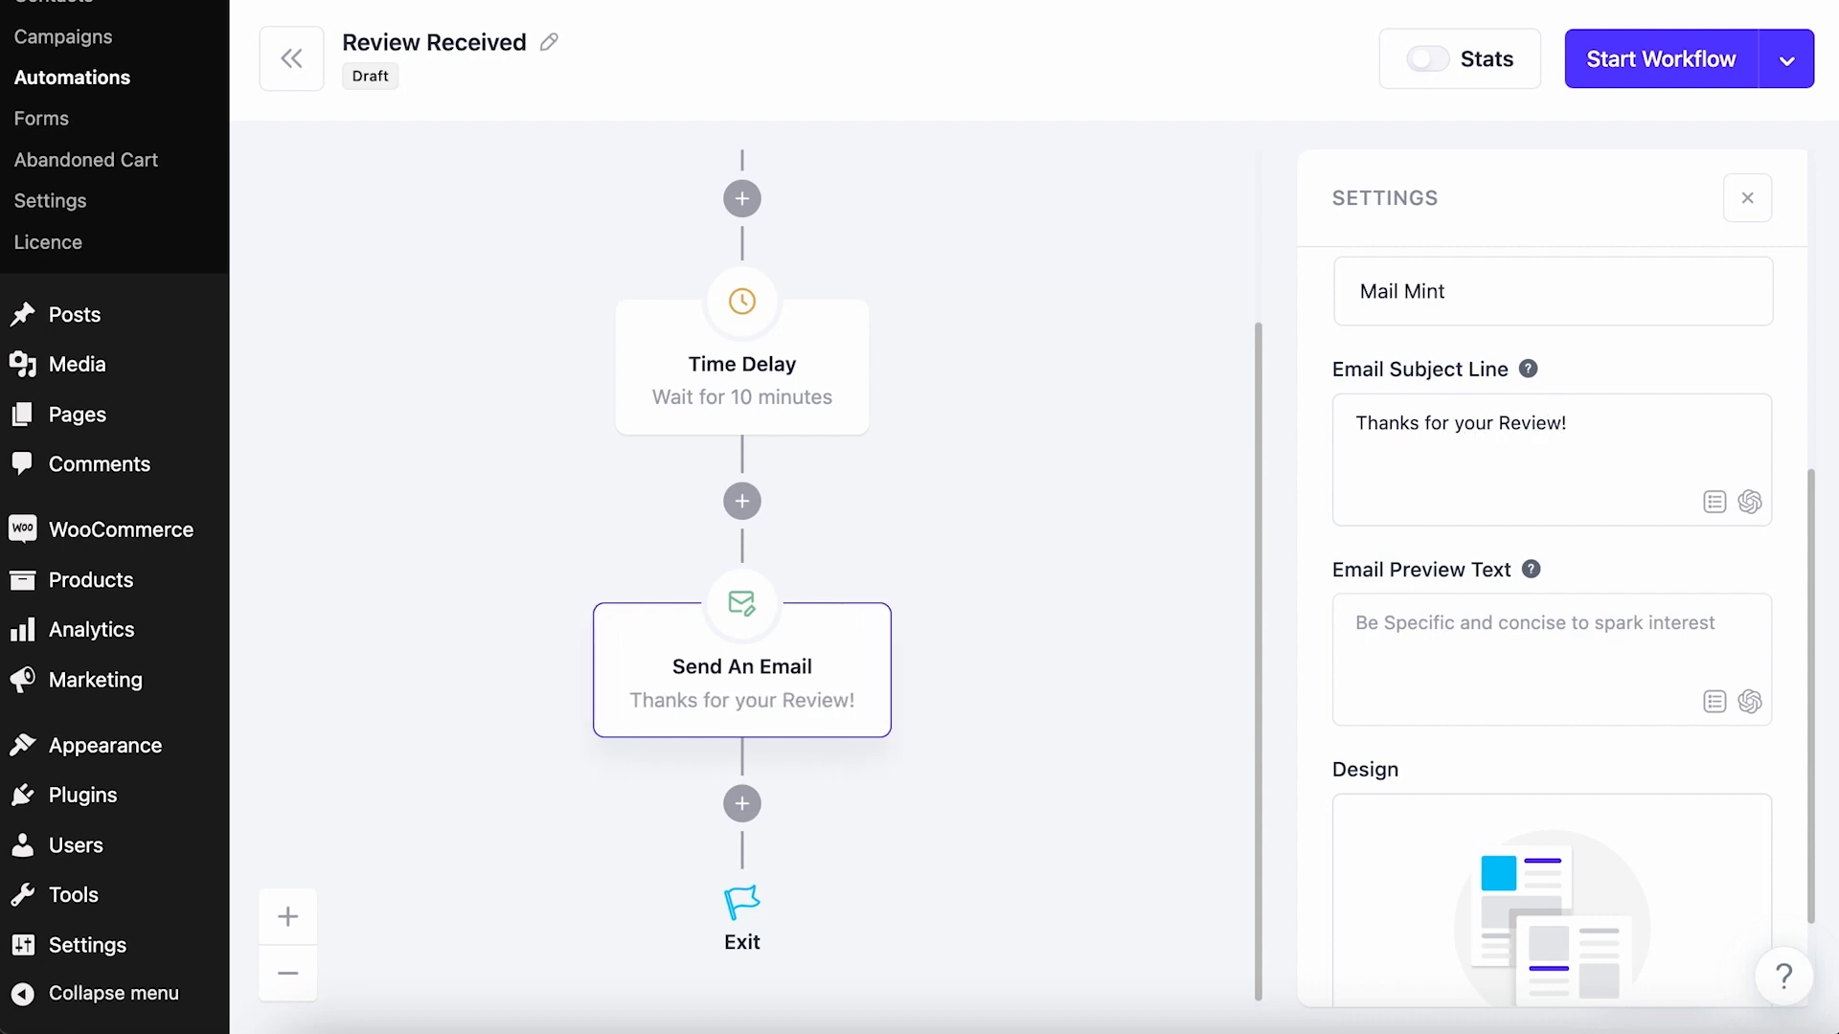
# Apply the saved "Review Received" template from the user's own templates as the email design.
pyautogui.scroll(-2, 1560, 690)
pyautogui.click(1592, 901)
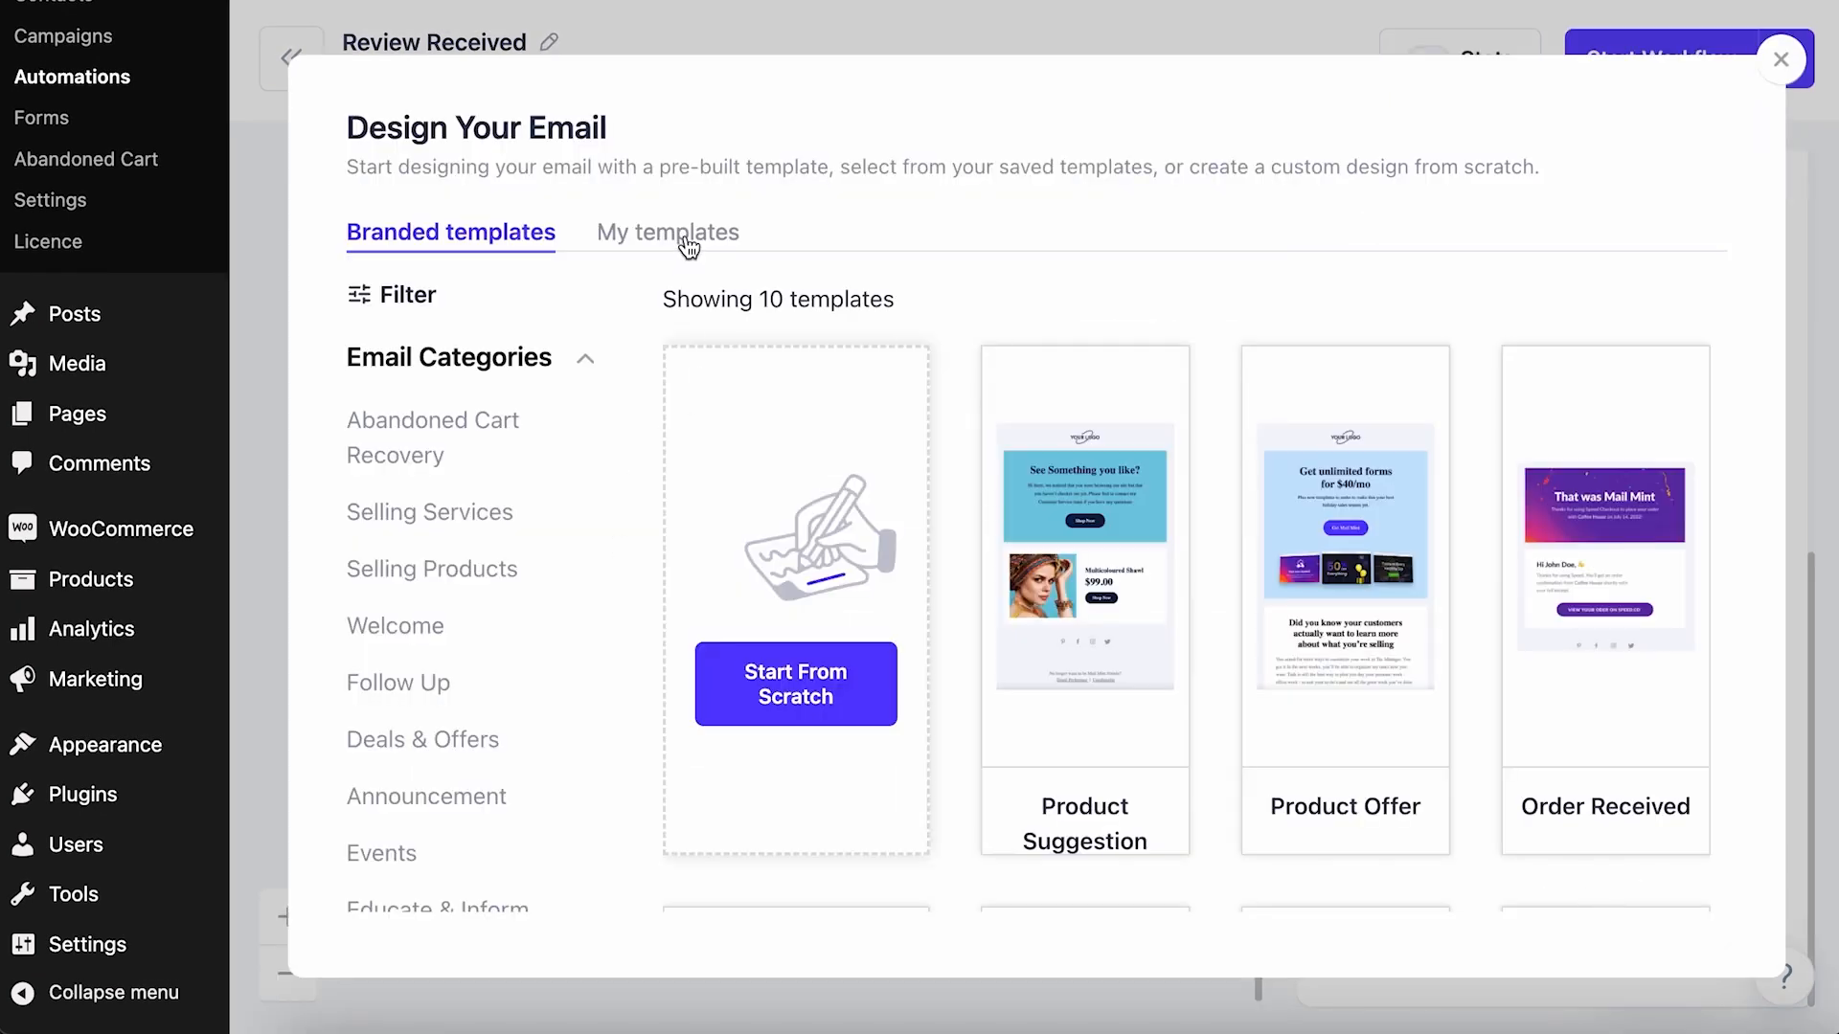
pyautogui.click(688, 245)
pyautogui.moveTo(795, 749)
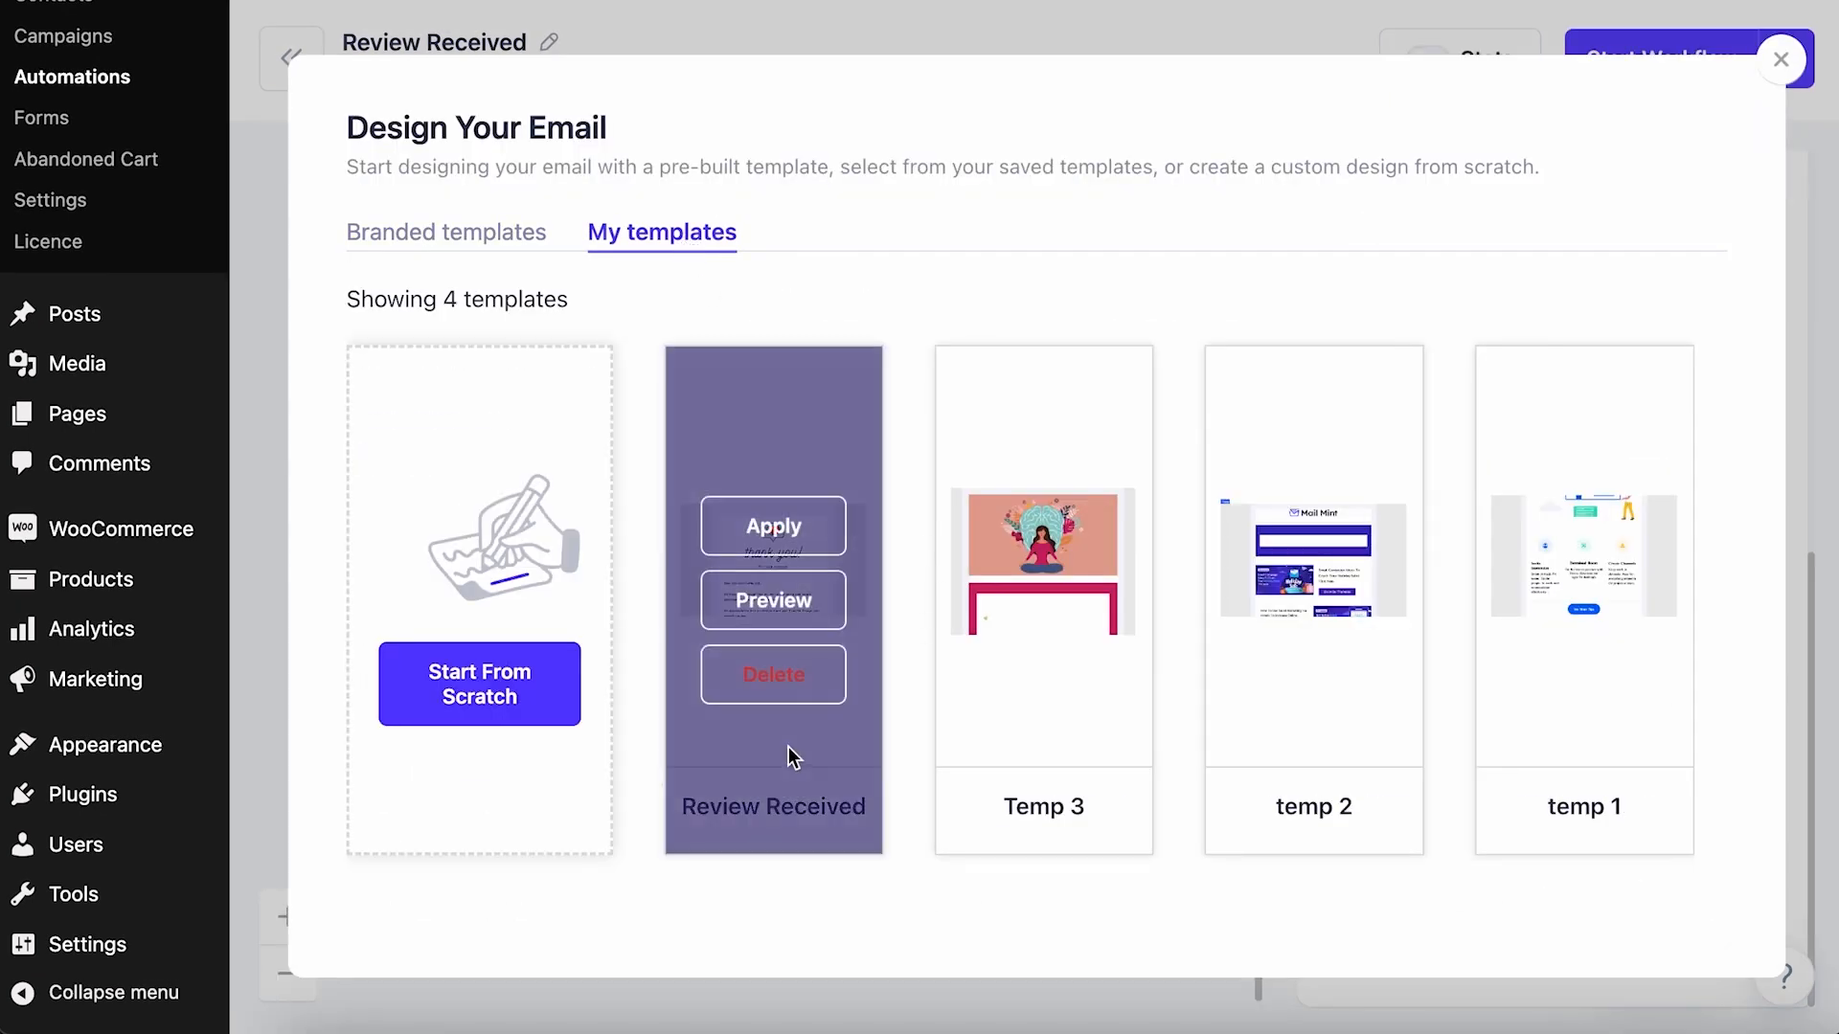
pyautogui.click(787, 551)
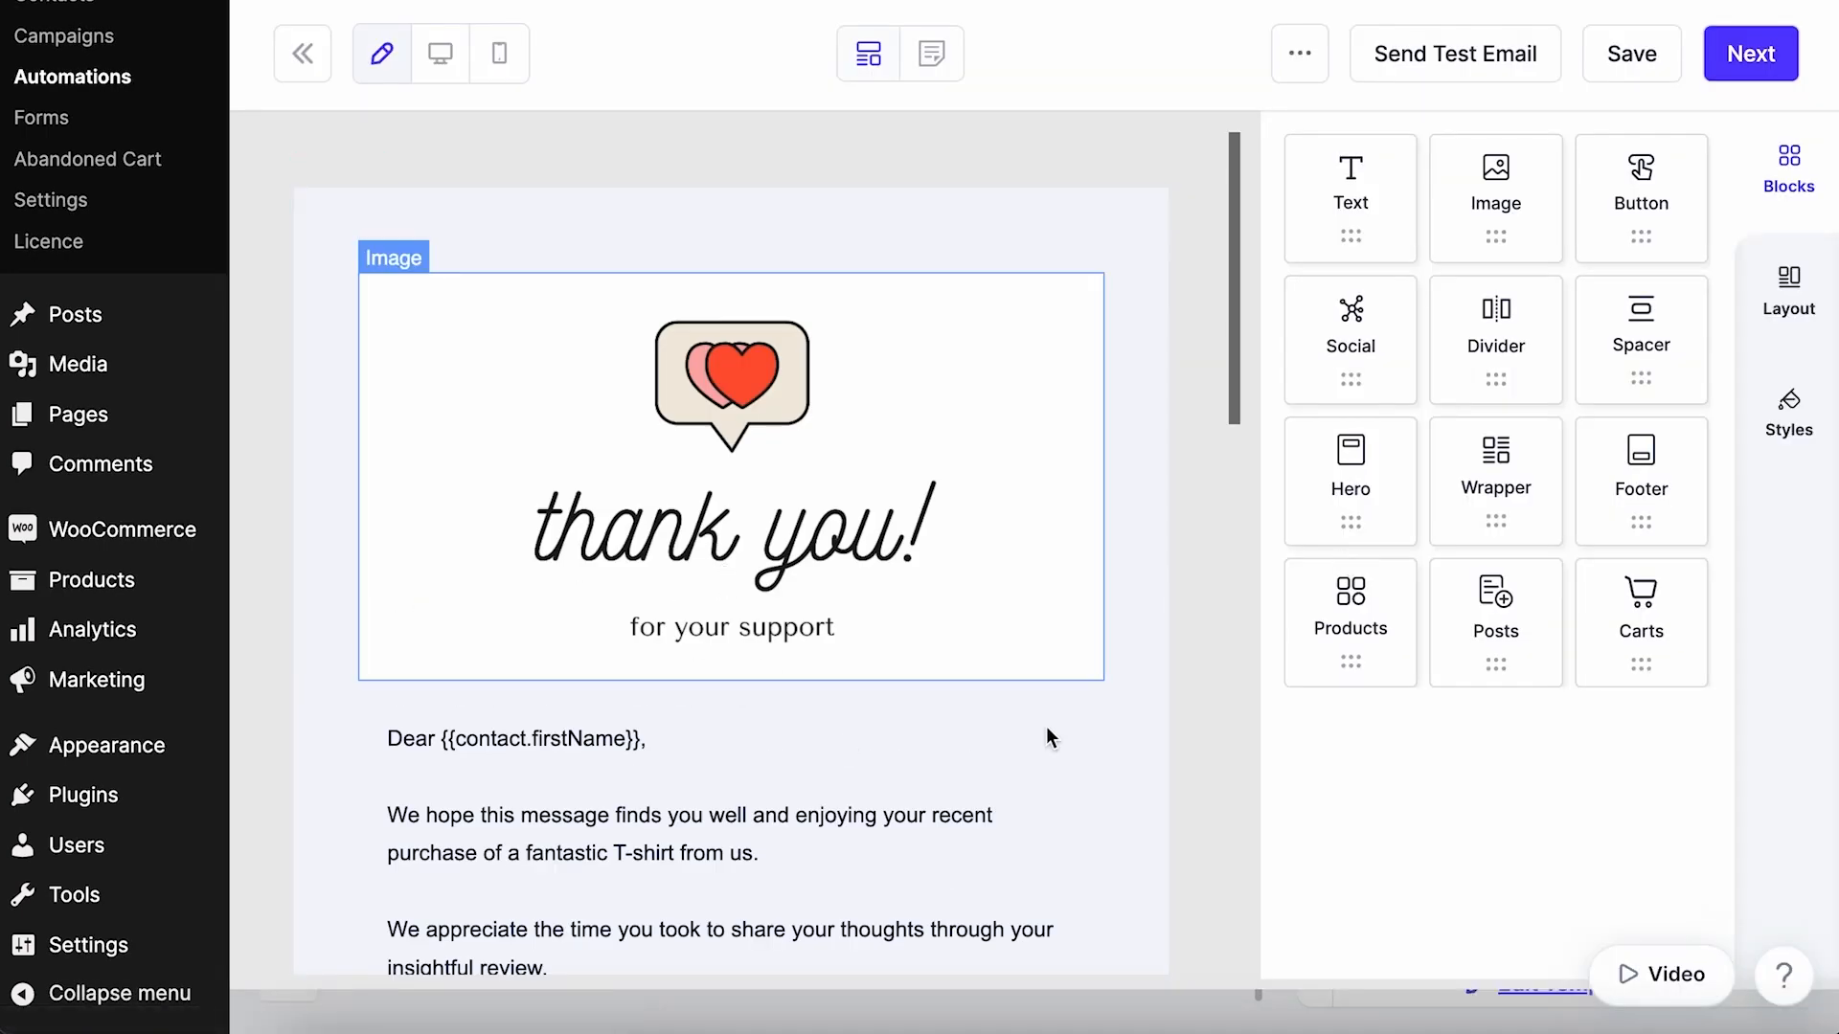
# Delete the "You might also like" products block from the email and return to the list of blocks.
pyautogui.scroll(-7, 1079, 473)
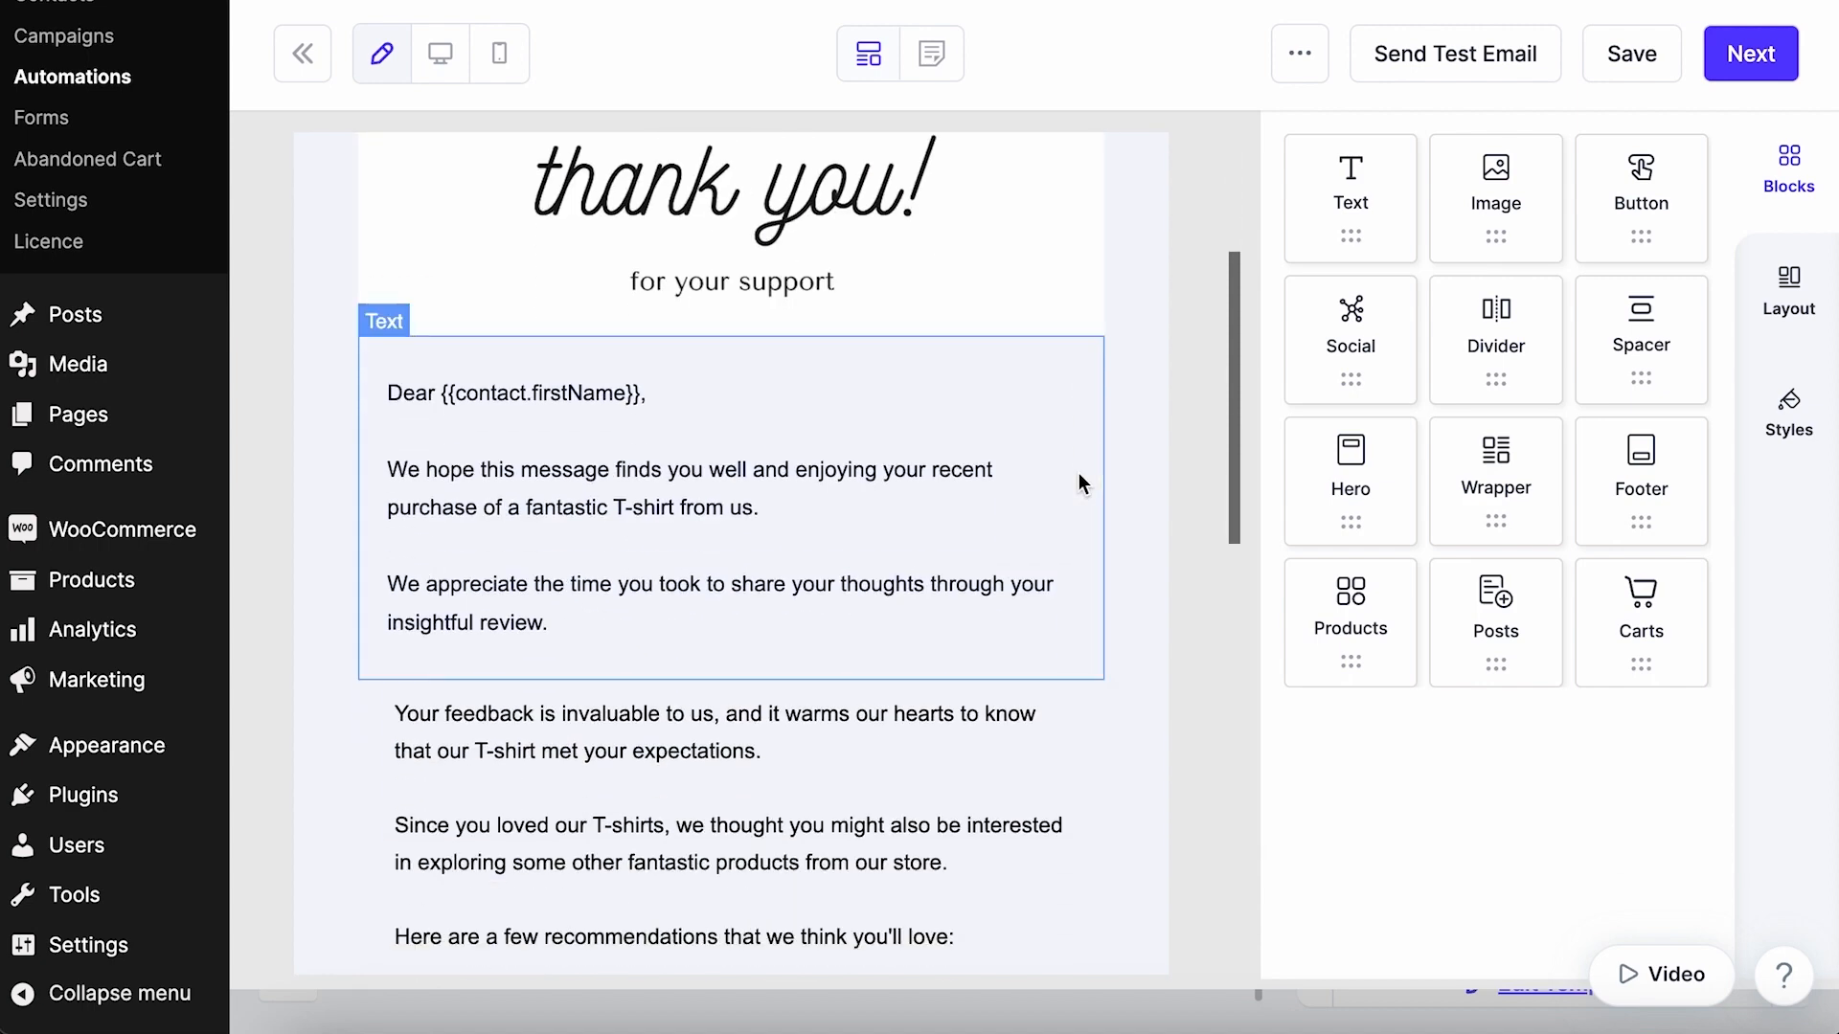
pyautogui.scroll(5, 1078, 473)
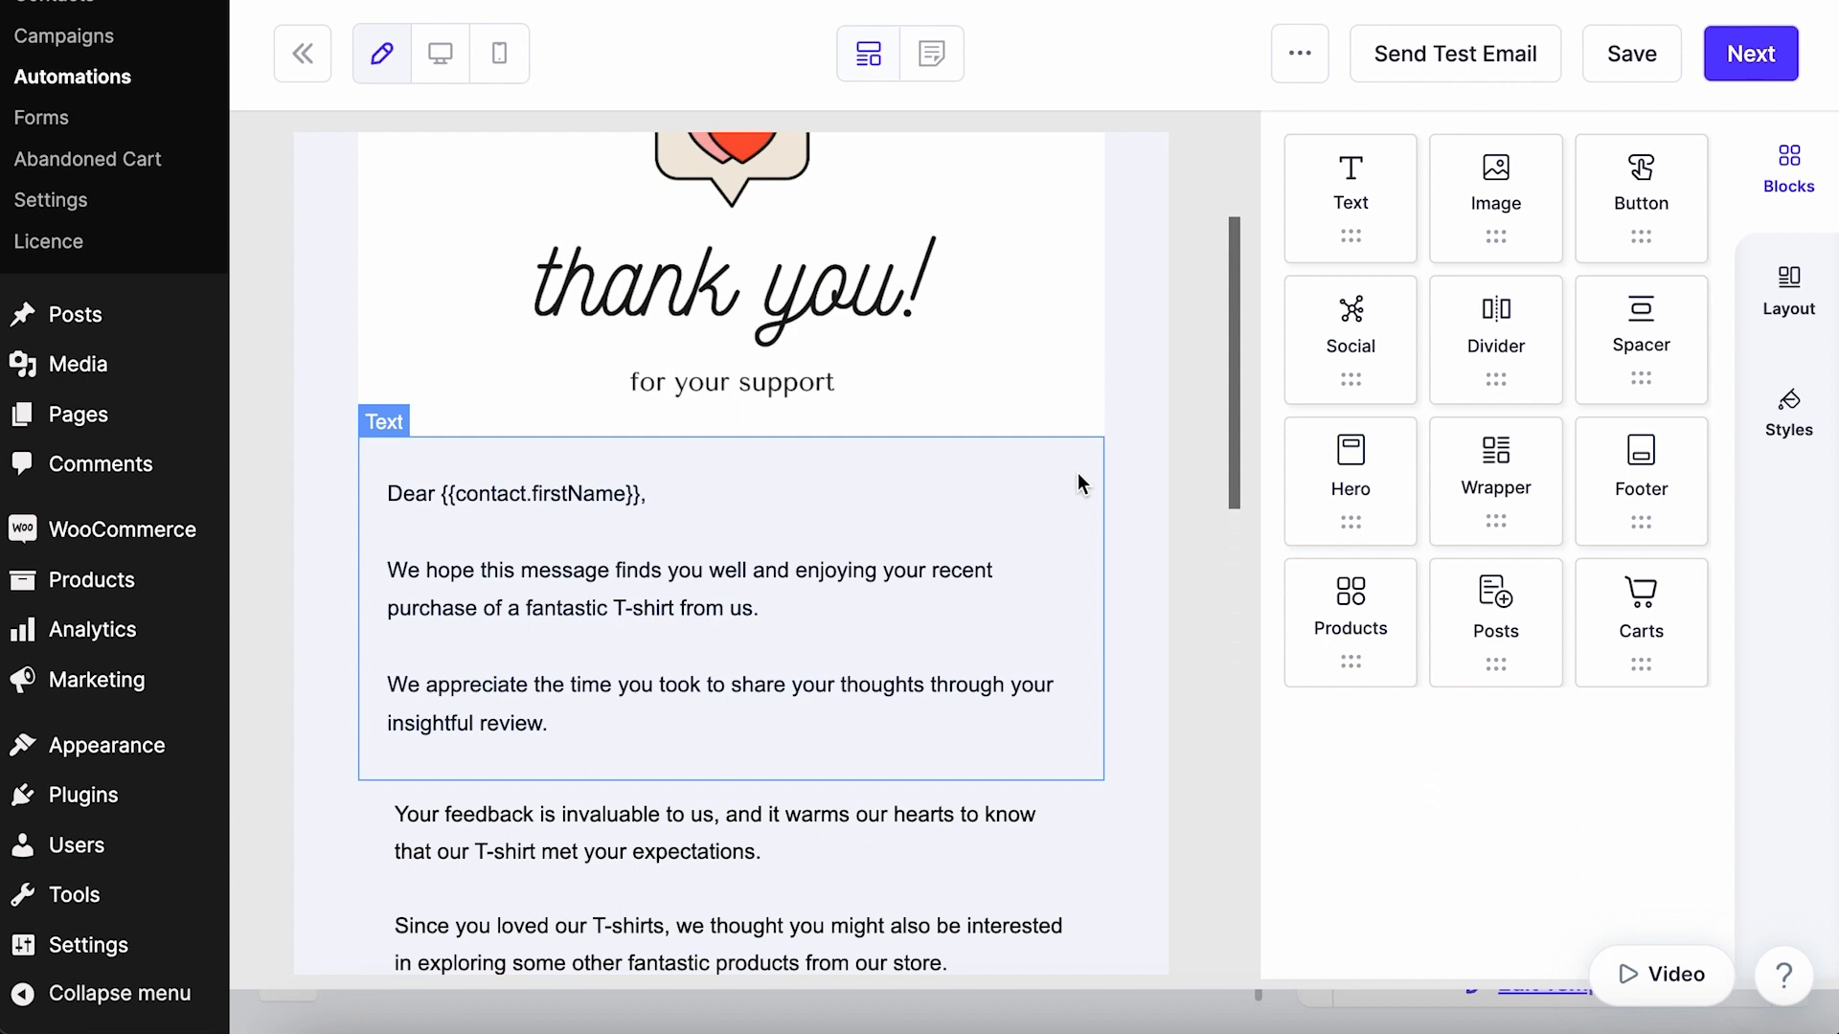
pyautogui.scroll(-7, 1079, 484)
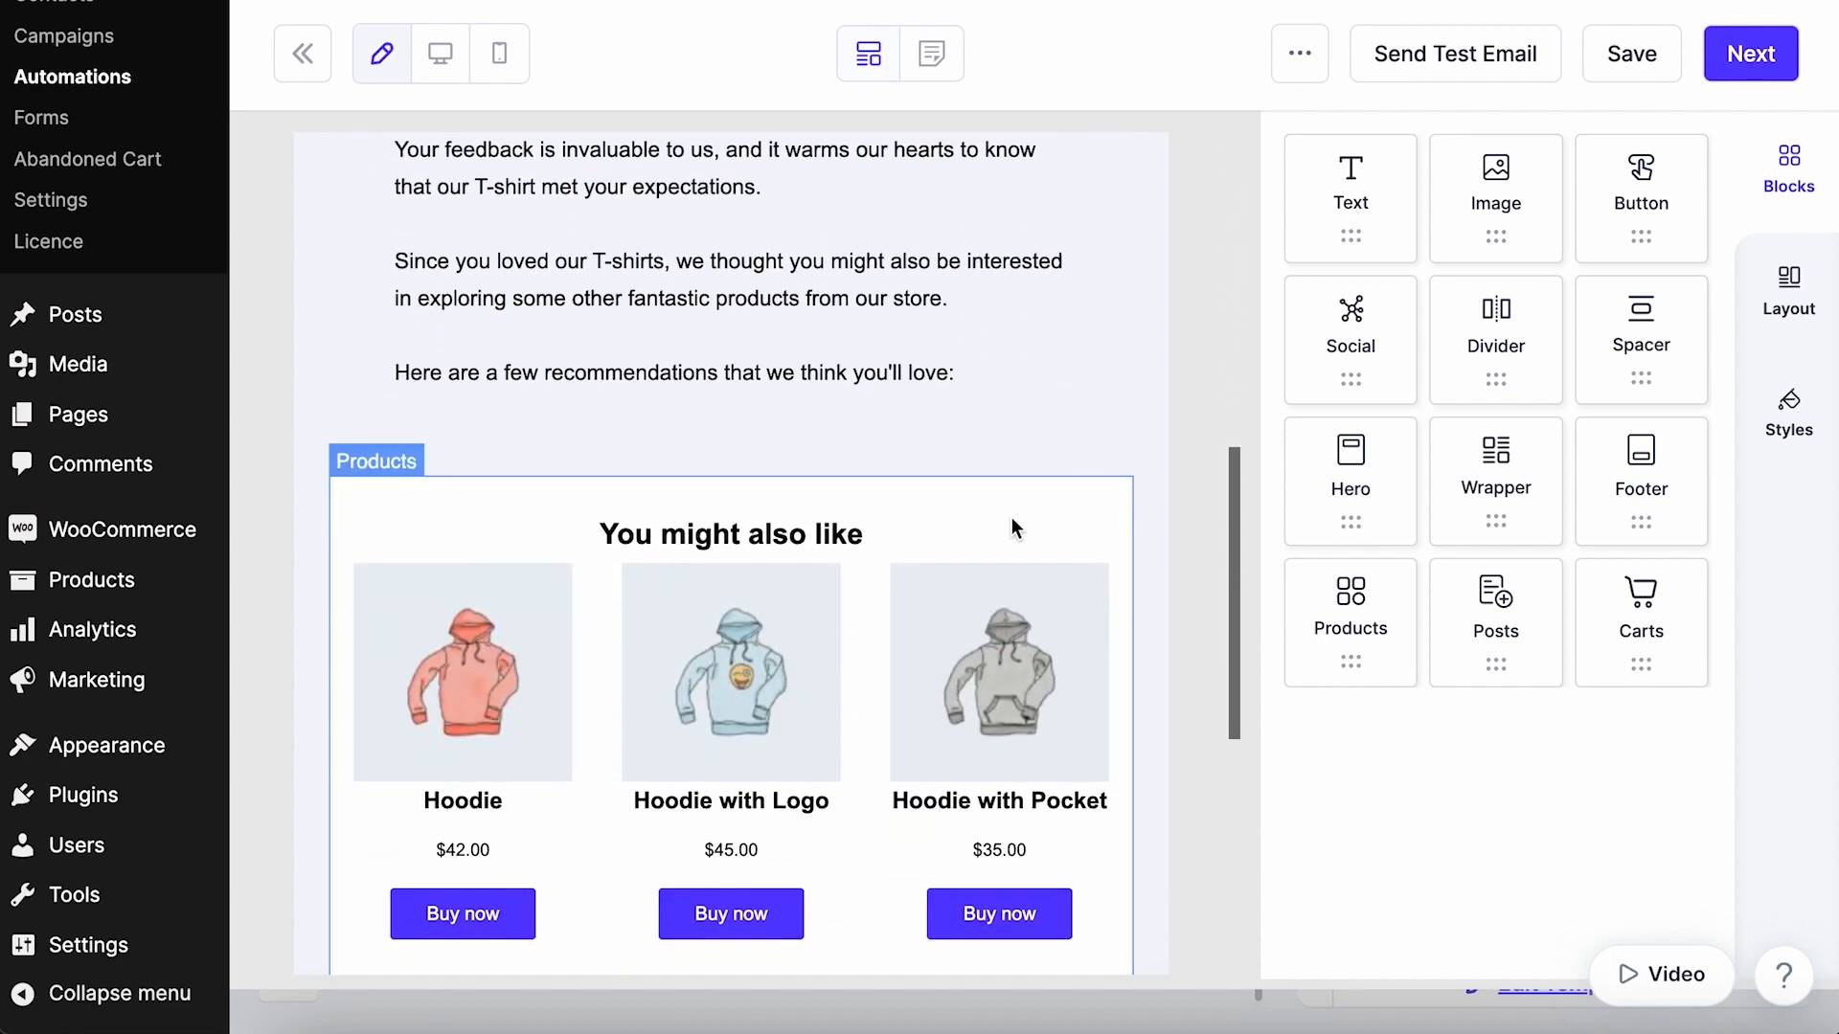
pyautogui.click(1011, 522)
pyautogui.click(1181, 661)
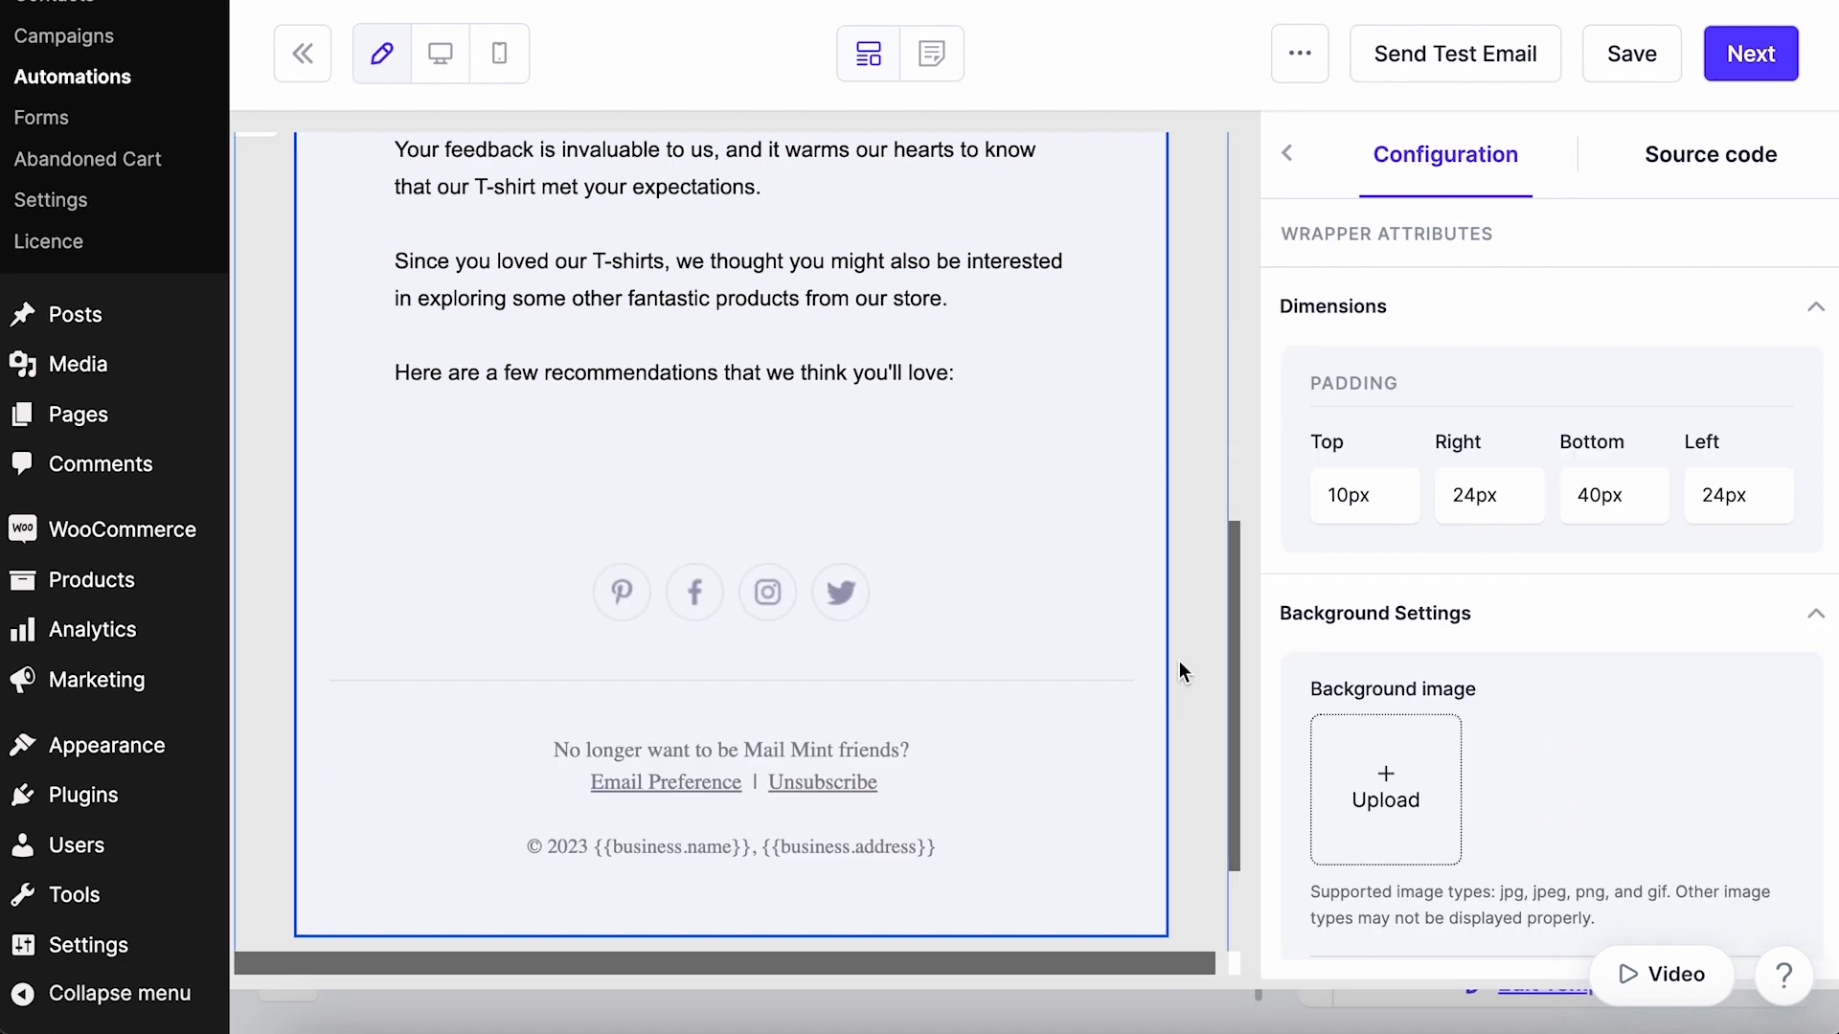
pyautogui.click(1287, 153)
# Insert a new Products block below the line "Here are a few recommendations that we think you'll love:".
pyautogui.scroll(5, 1016, 488)
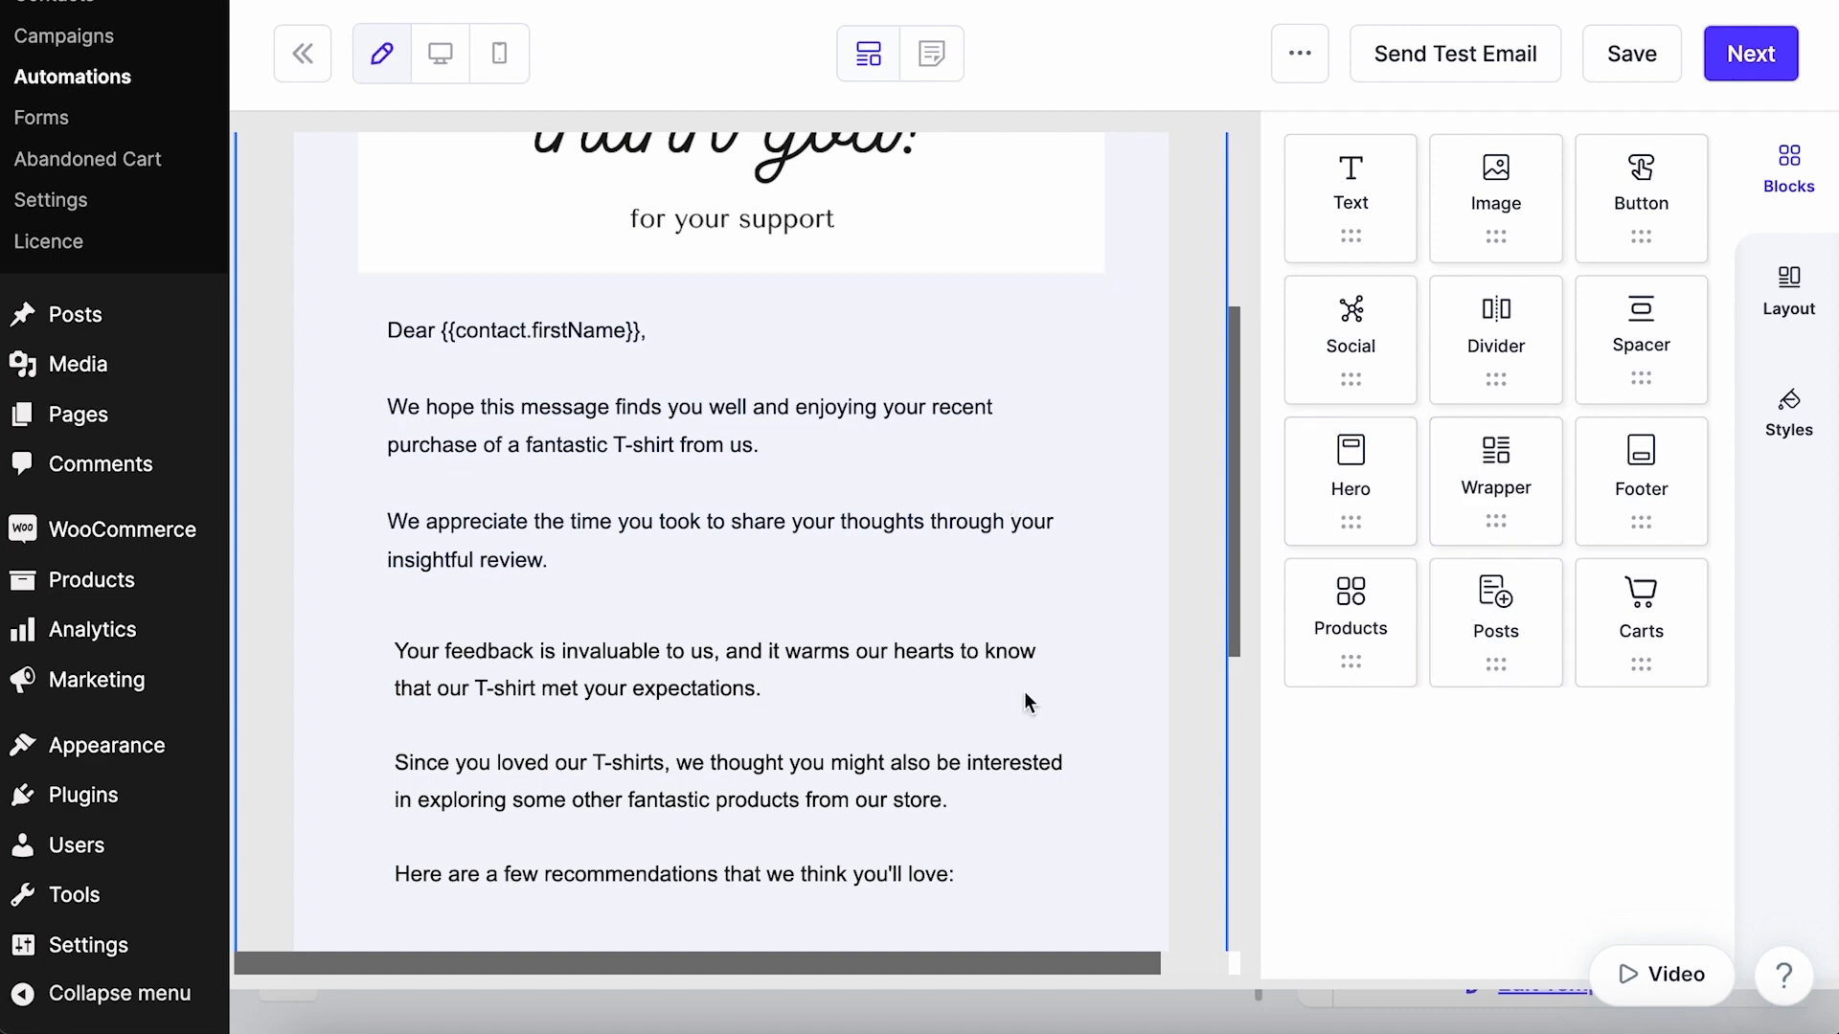
pyautogui.scroll(-5, 1026, 693)
pyautogui.moveTo(1346, 637); pyautogui.dragTo(846, 462)
pyautogui.moveTo(848, 479); pyautogui.dragTo(850, 497)
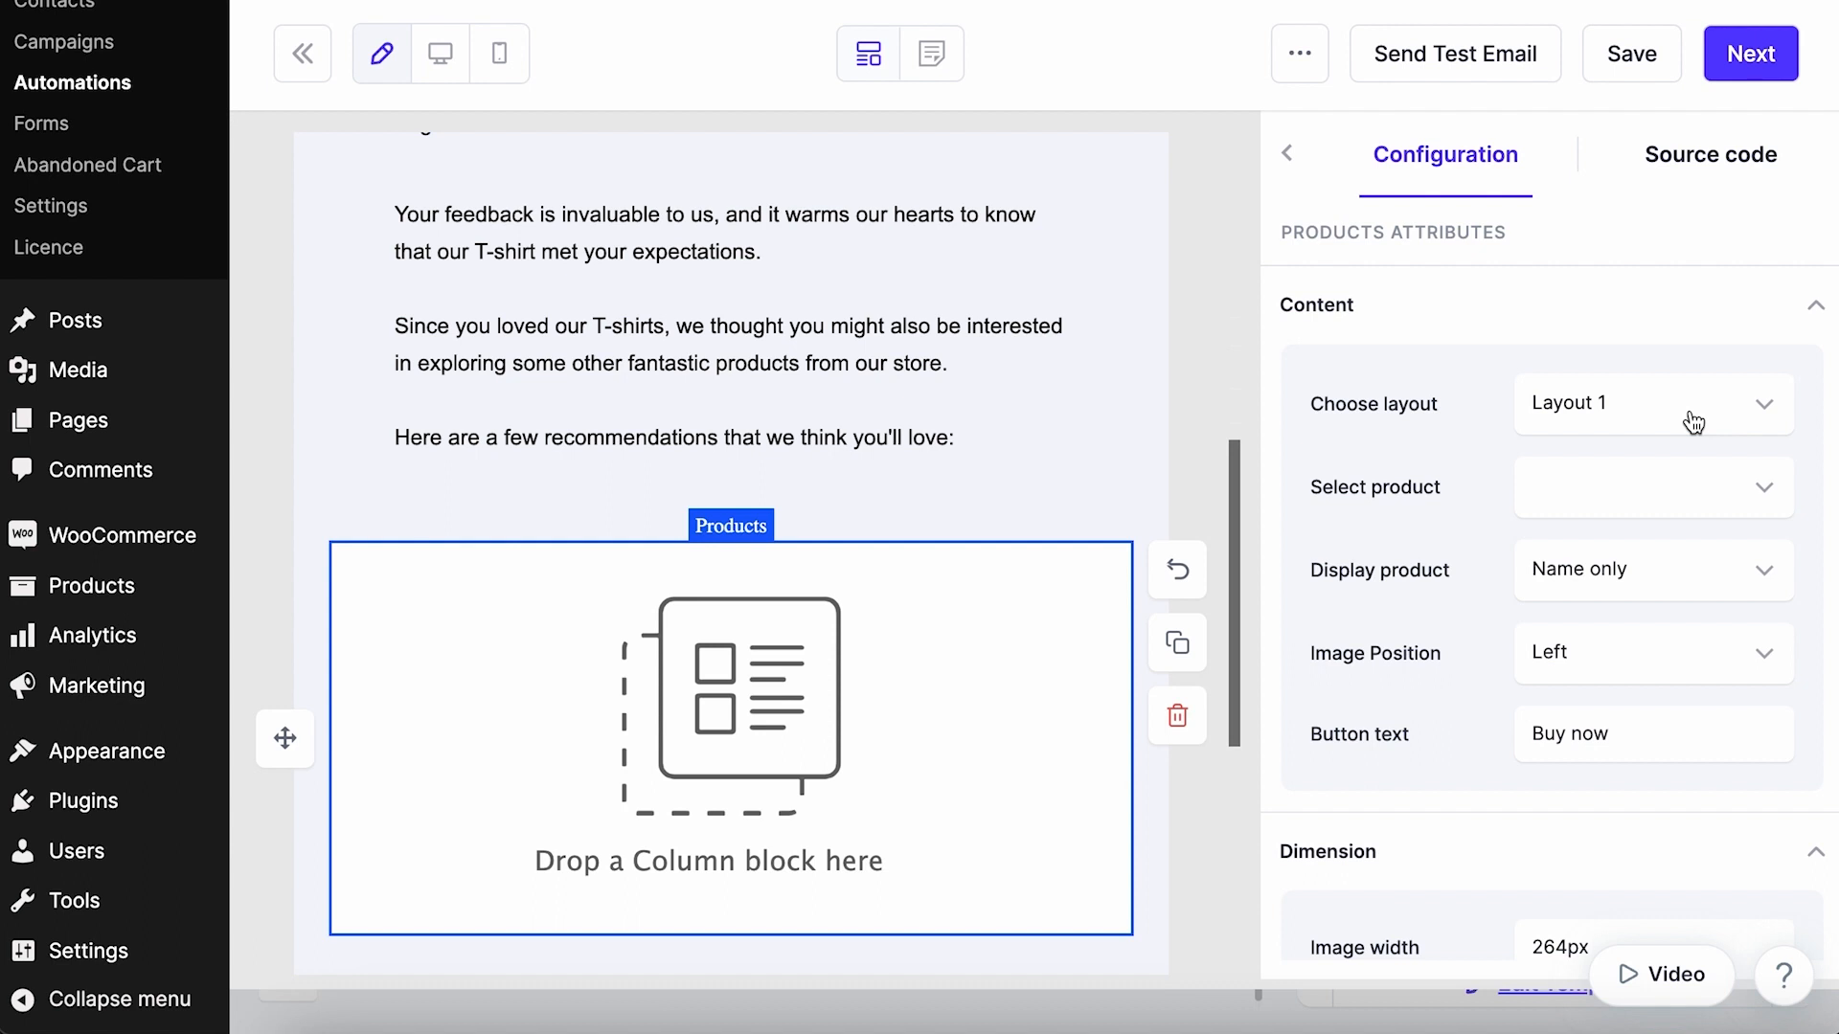
# Set the Products block to Layout 2 and its filter to Products by category.
pyautogui.click(1694, 422)
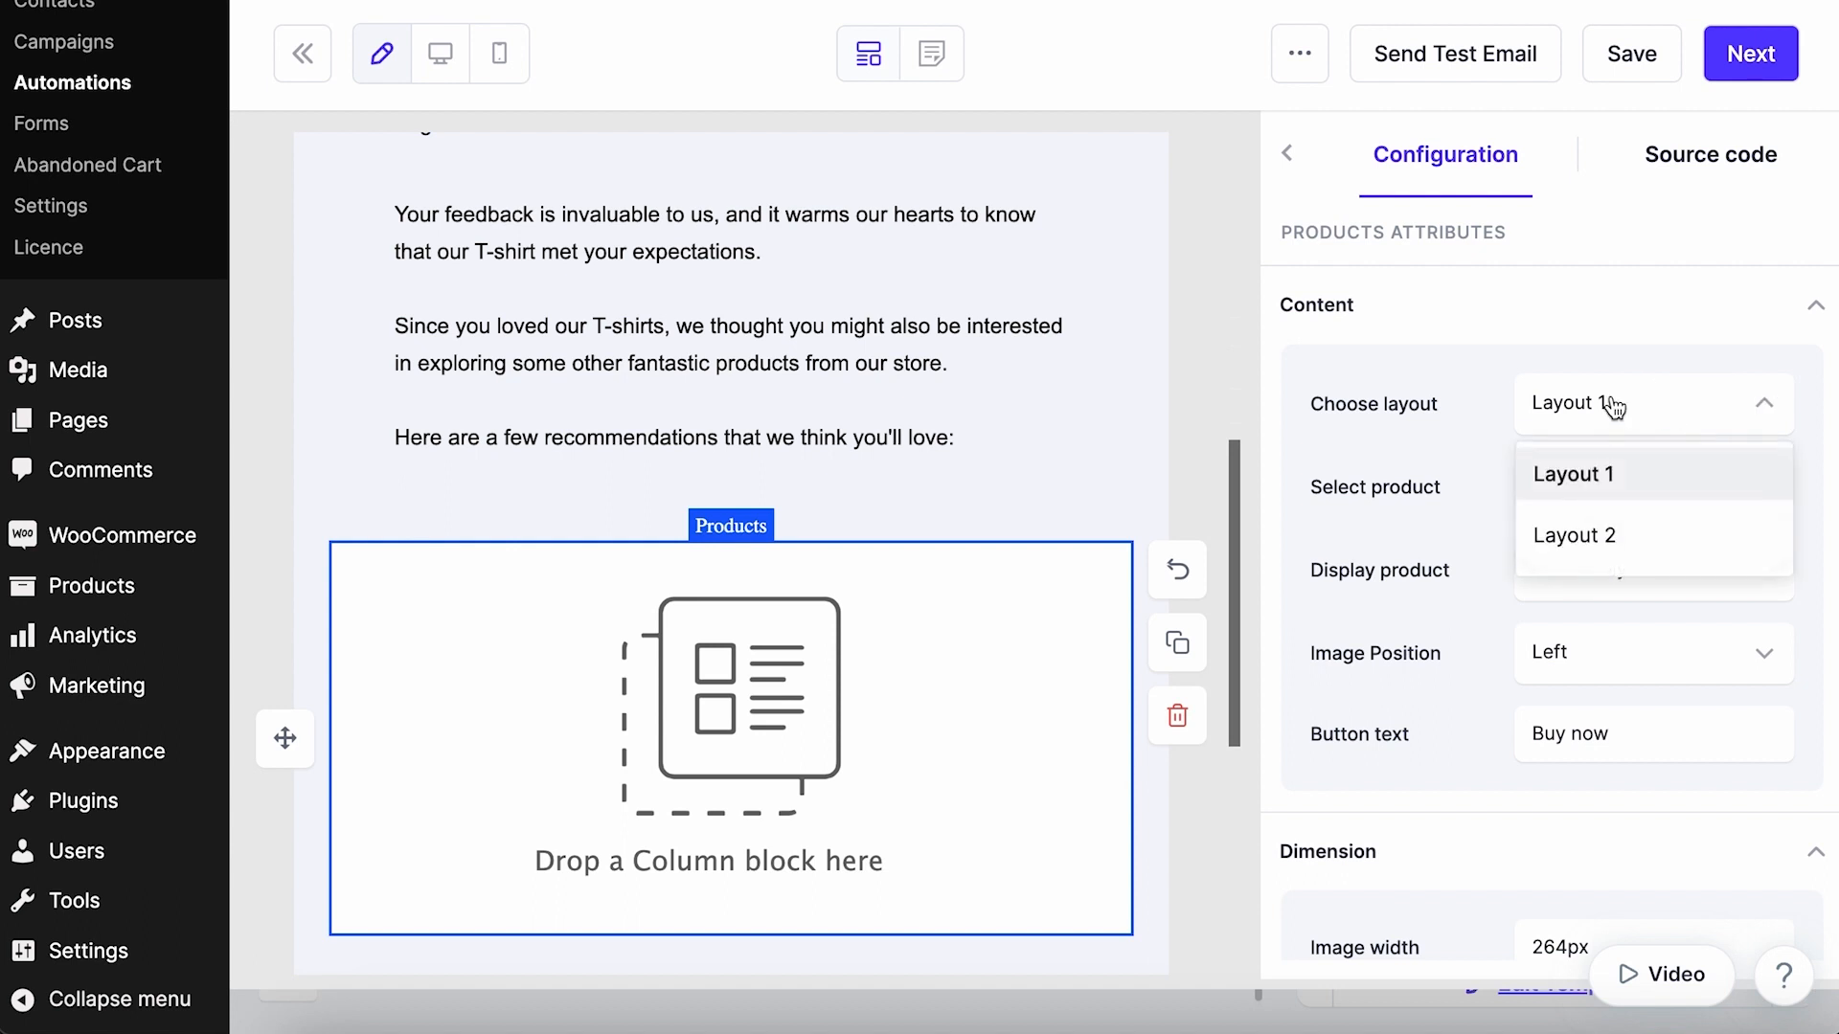
pyautogui.click(1597, 537)
pyautogui.click(1714, 496)
pyautogui.click(1704, 623)
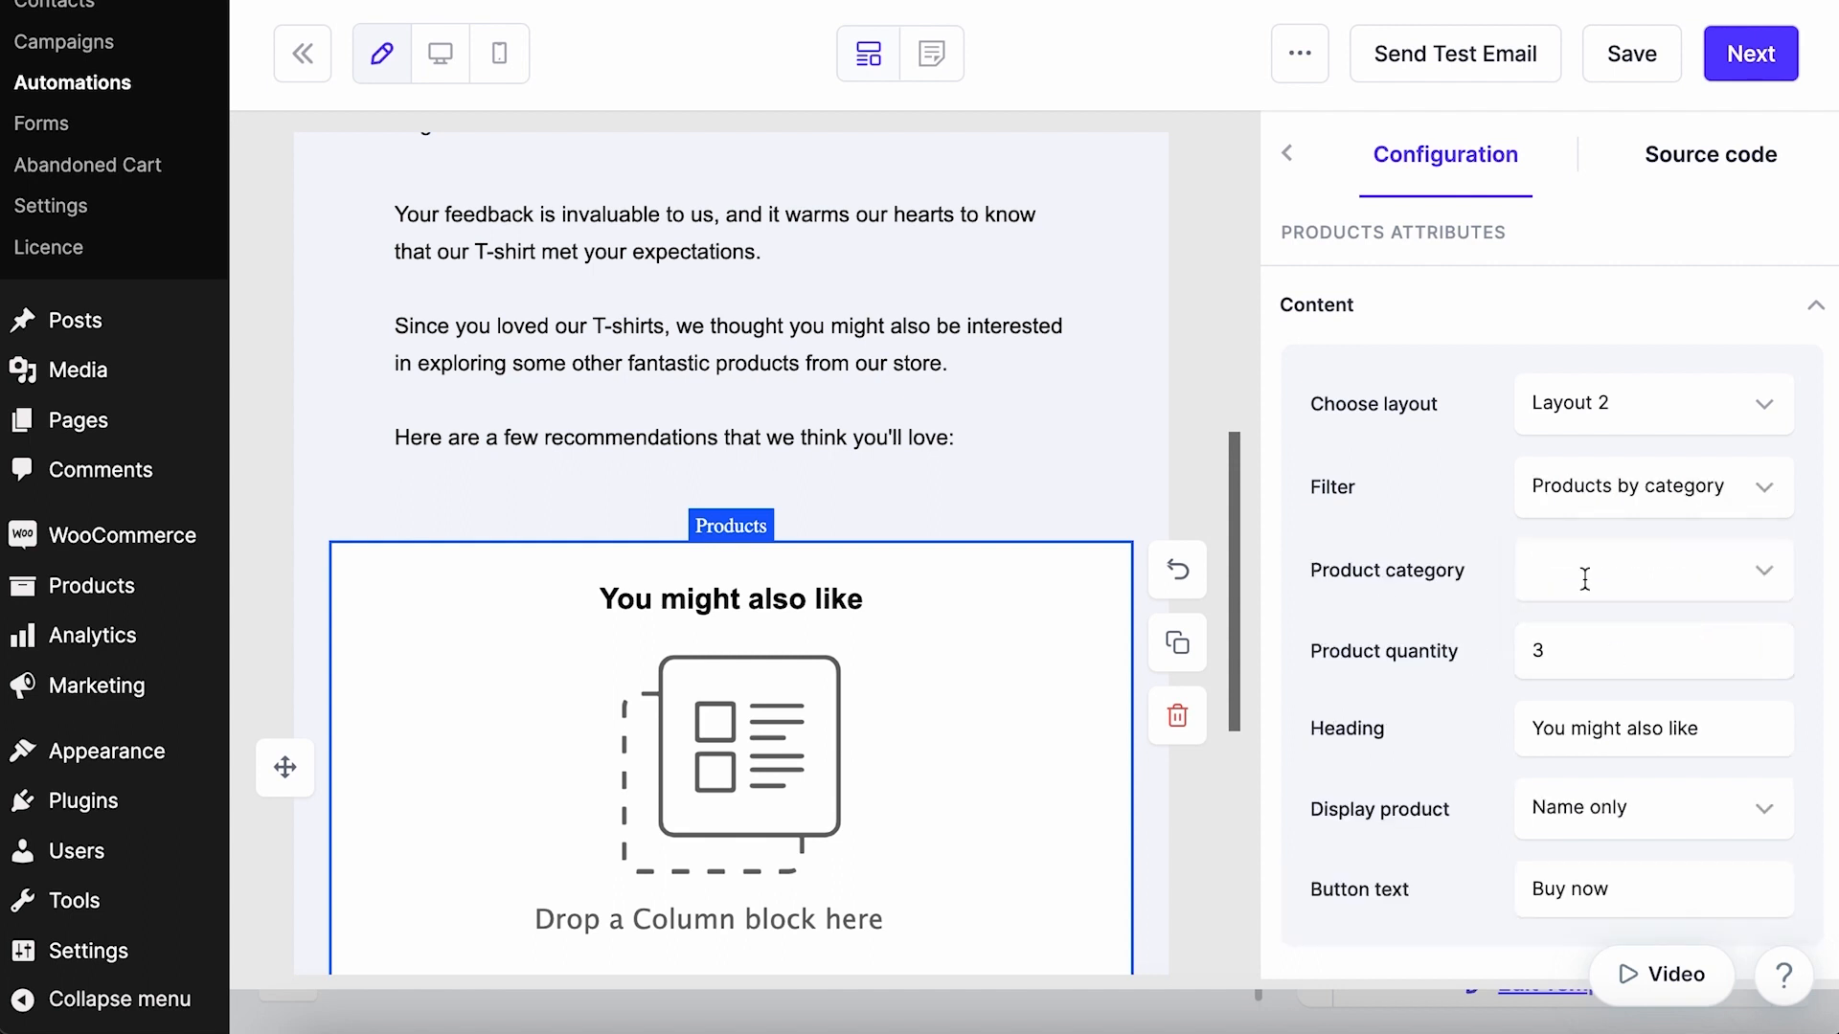
# Set the Products block's category to Hoodies and its heading to "Check out these!".
pyautogui.click(1647, 566)
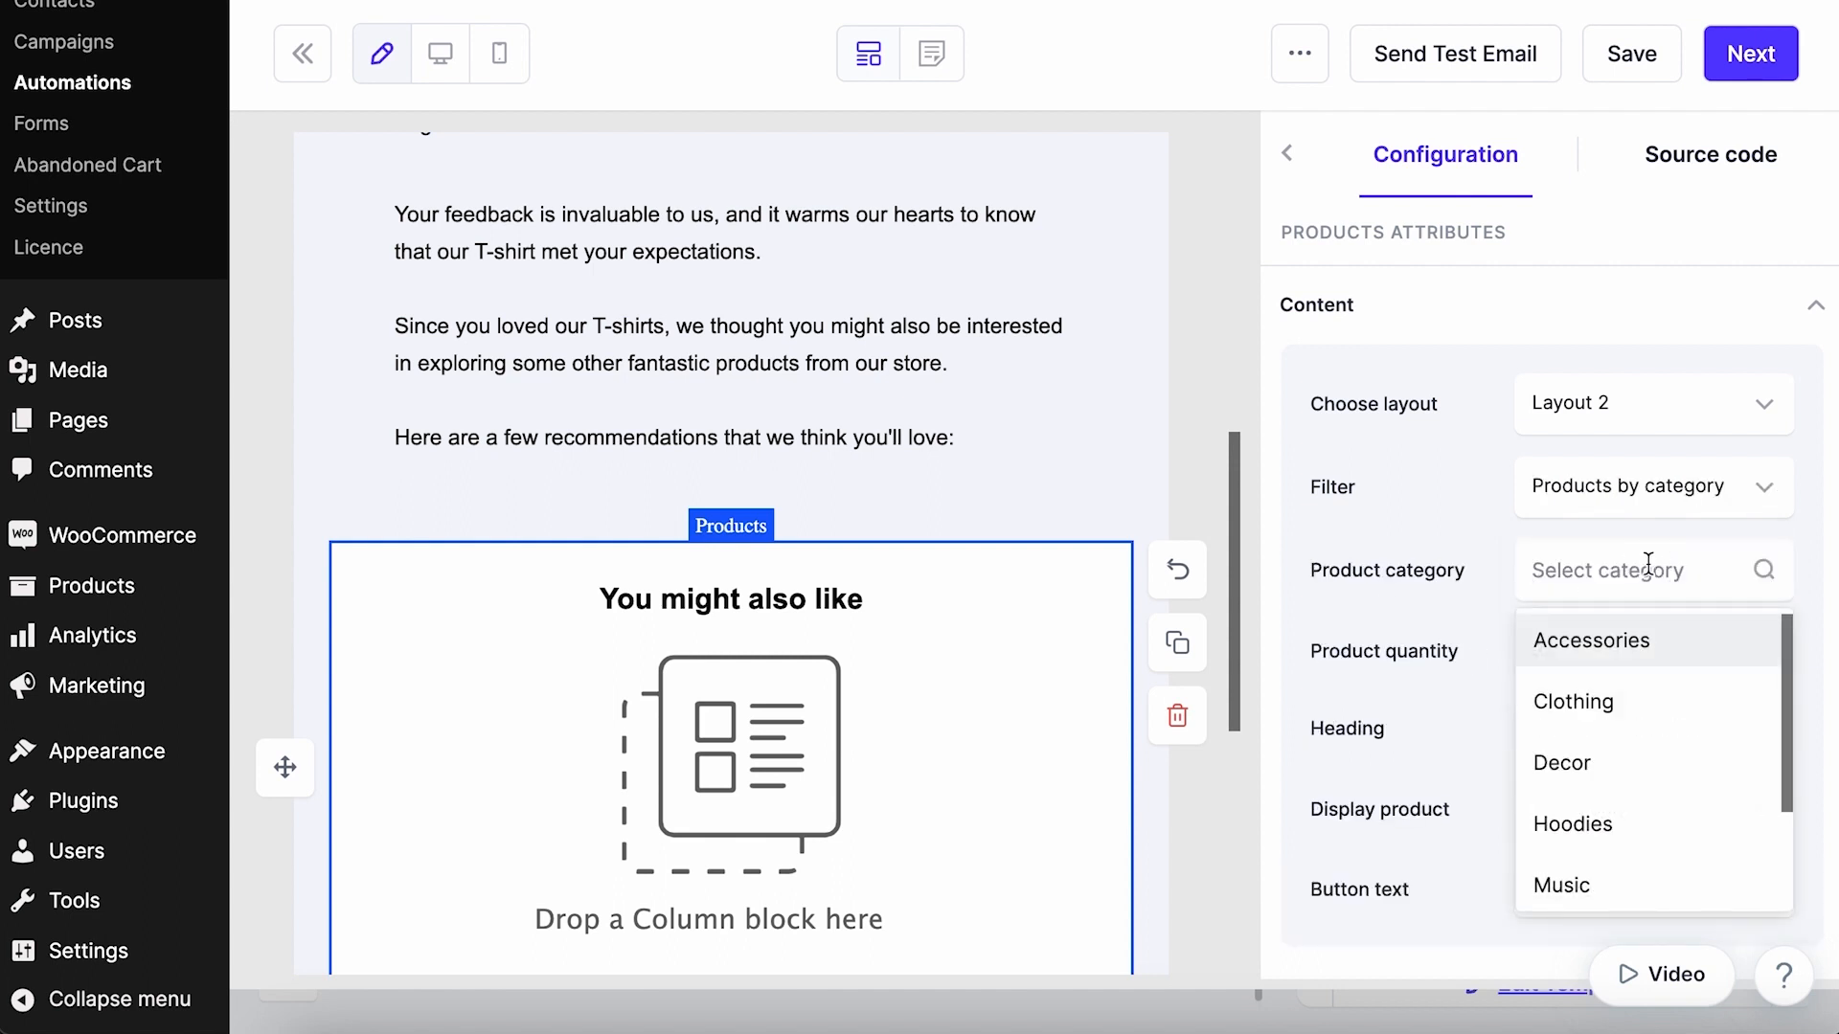
pyautogui.scroll(-2, 1710, 709)
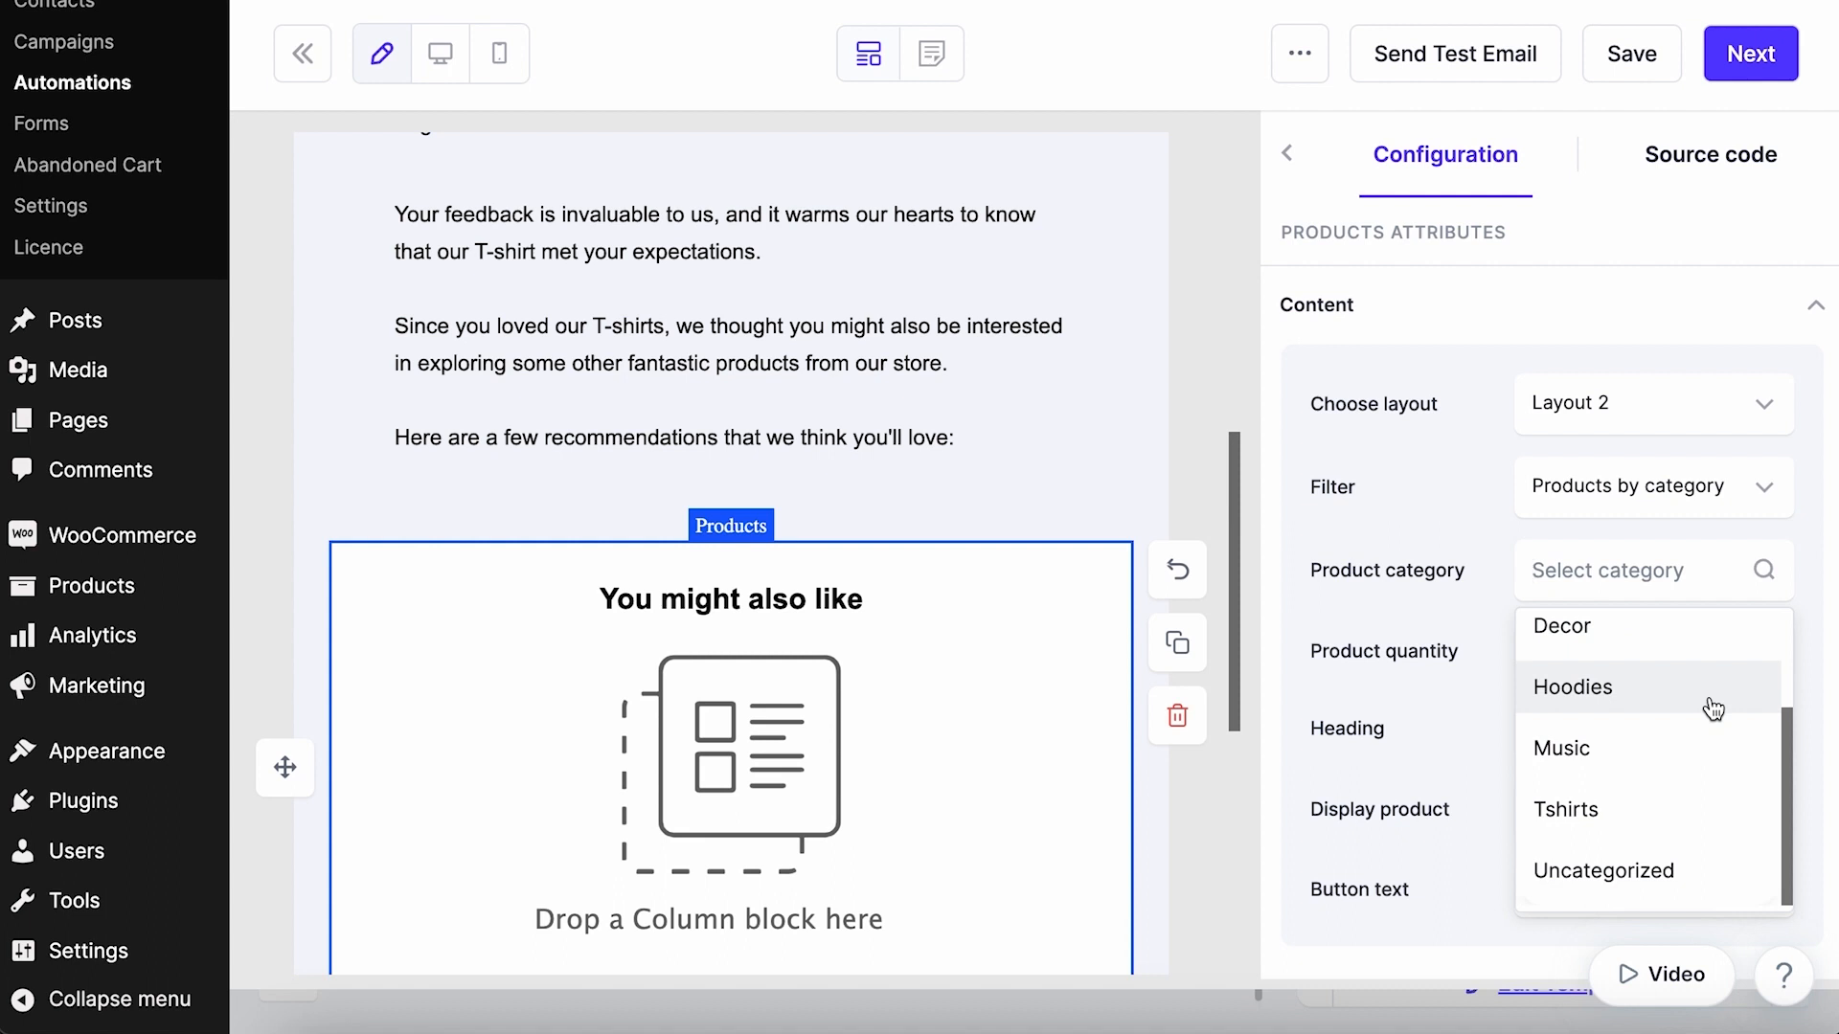
pyautogui.click(1654, 706)
pyautogui.scroll(-3, 1233, 659)
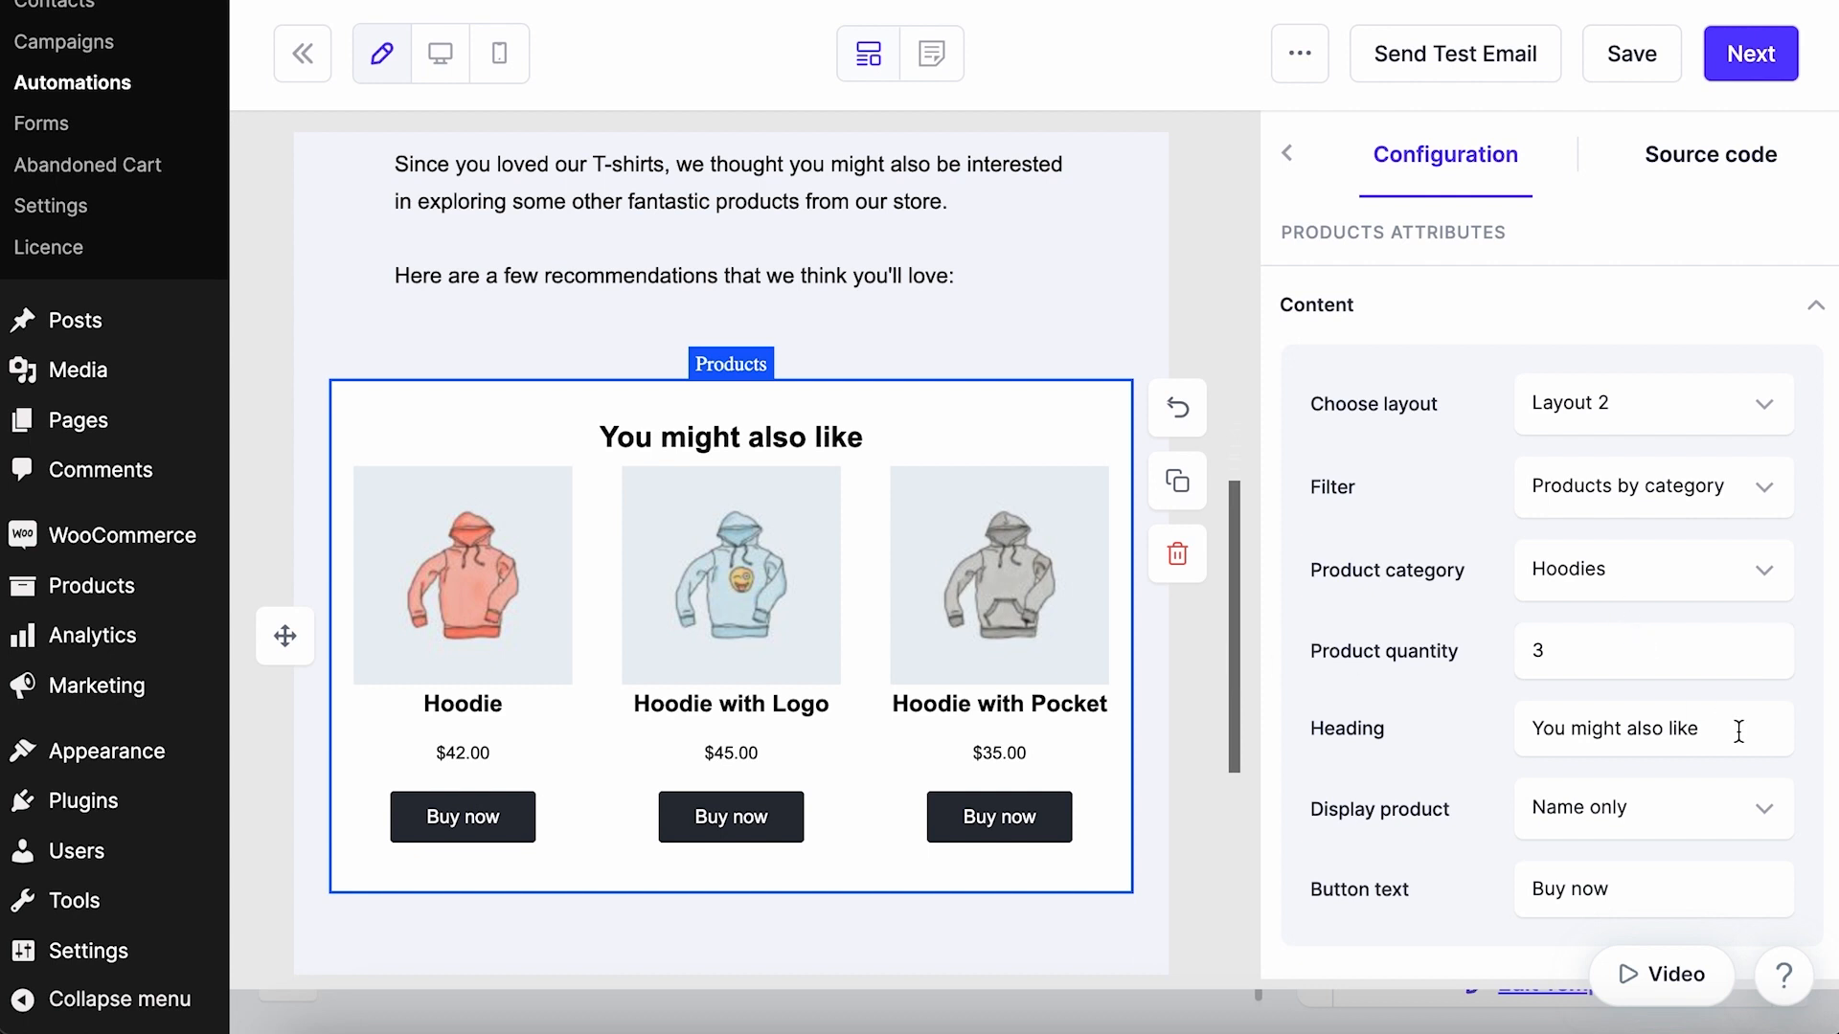
pyautogui.moveTo(1739, 730); pyautogui.dragTo(1457, 730)
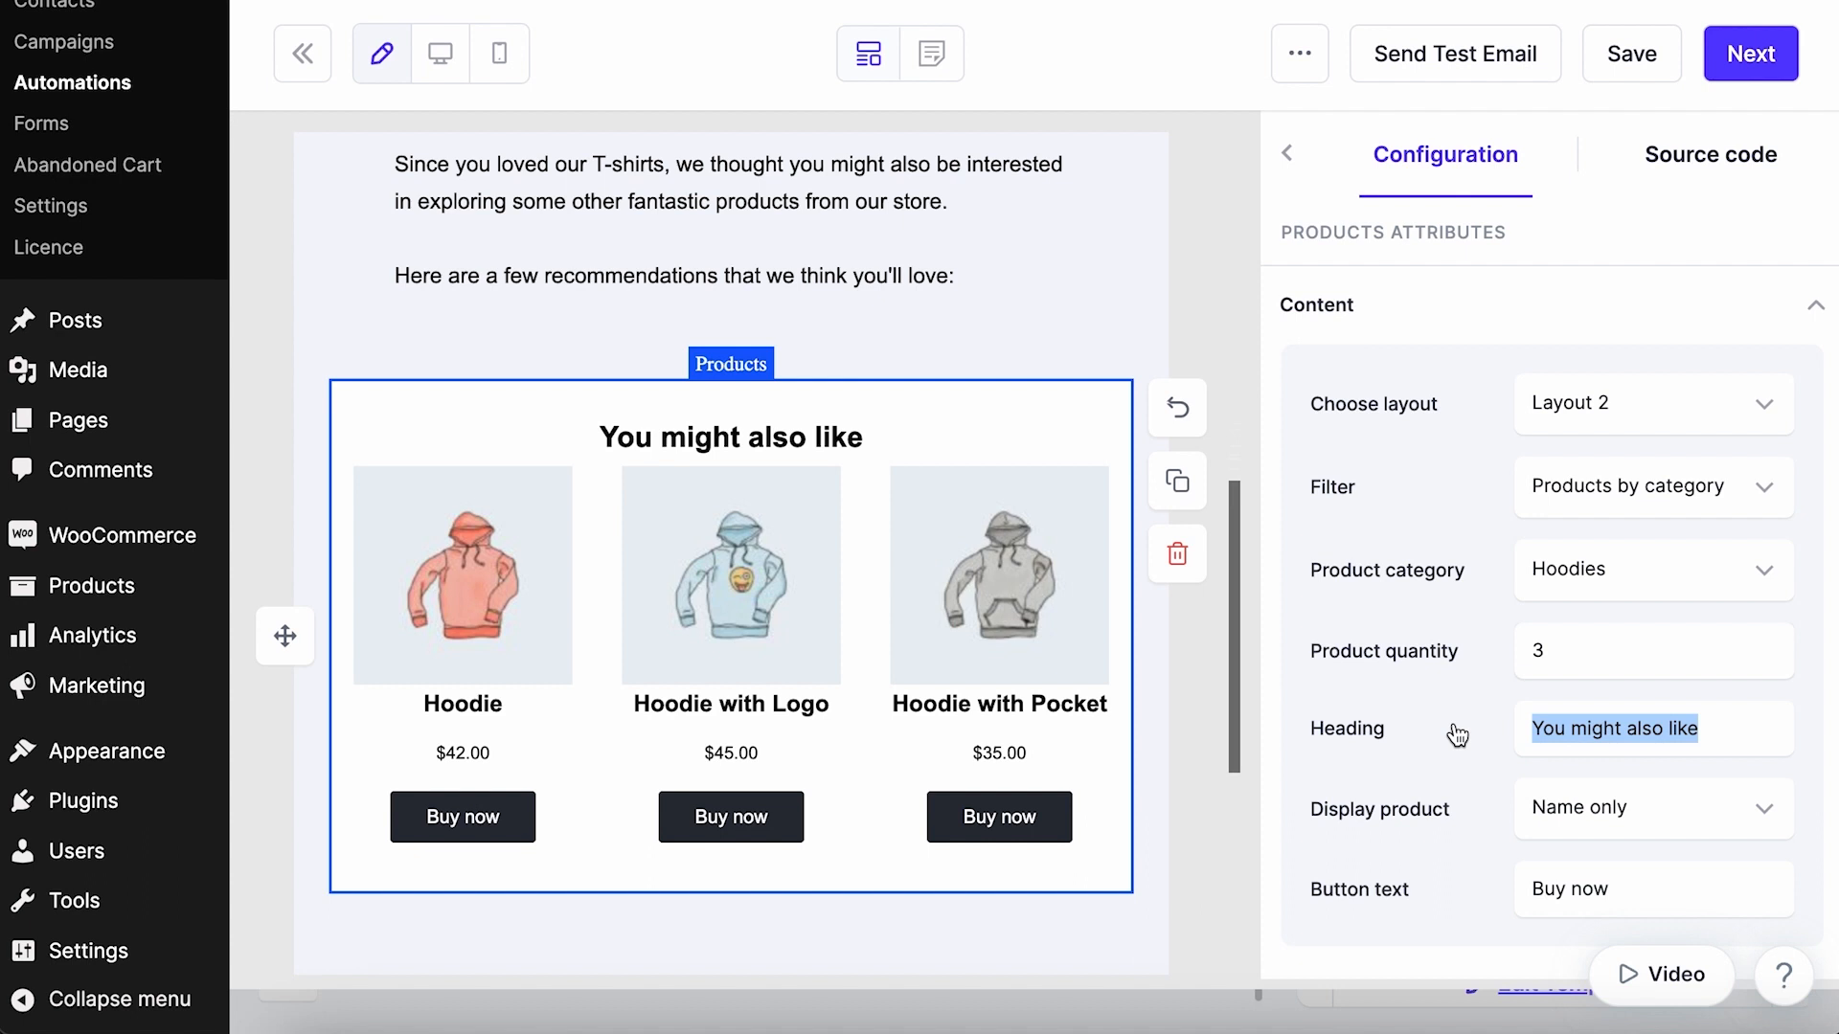
pyautogui.write('Check out these!')
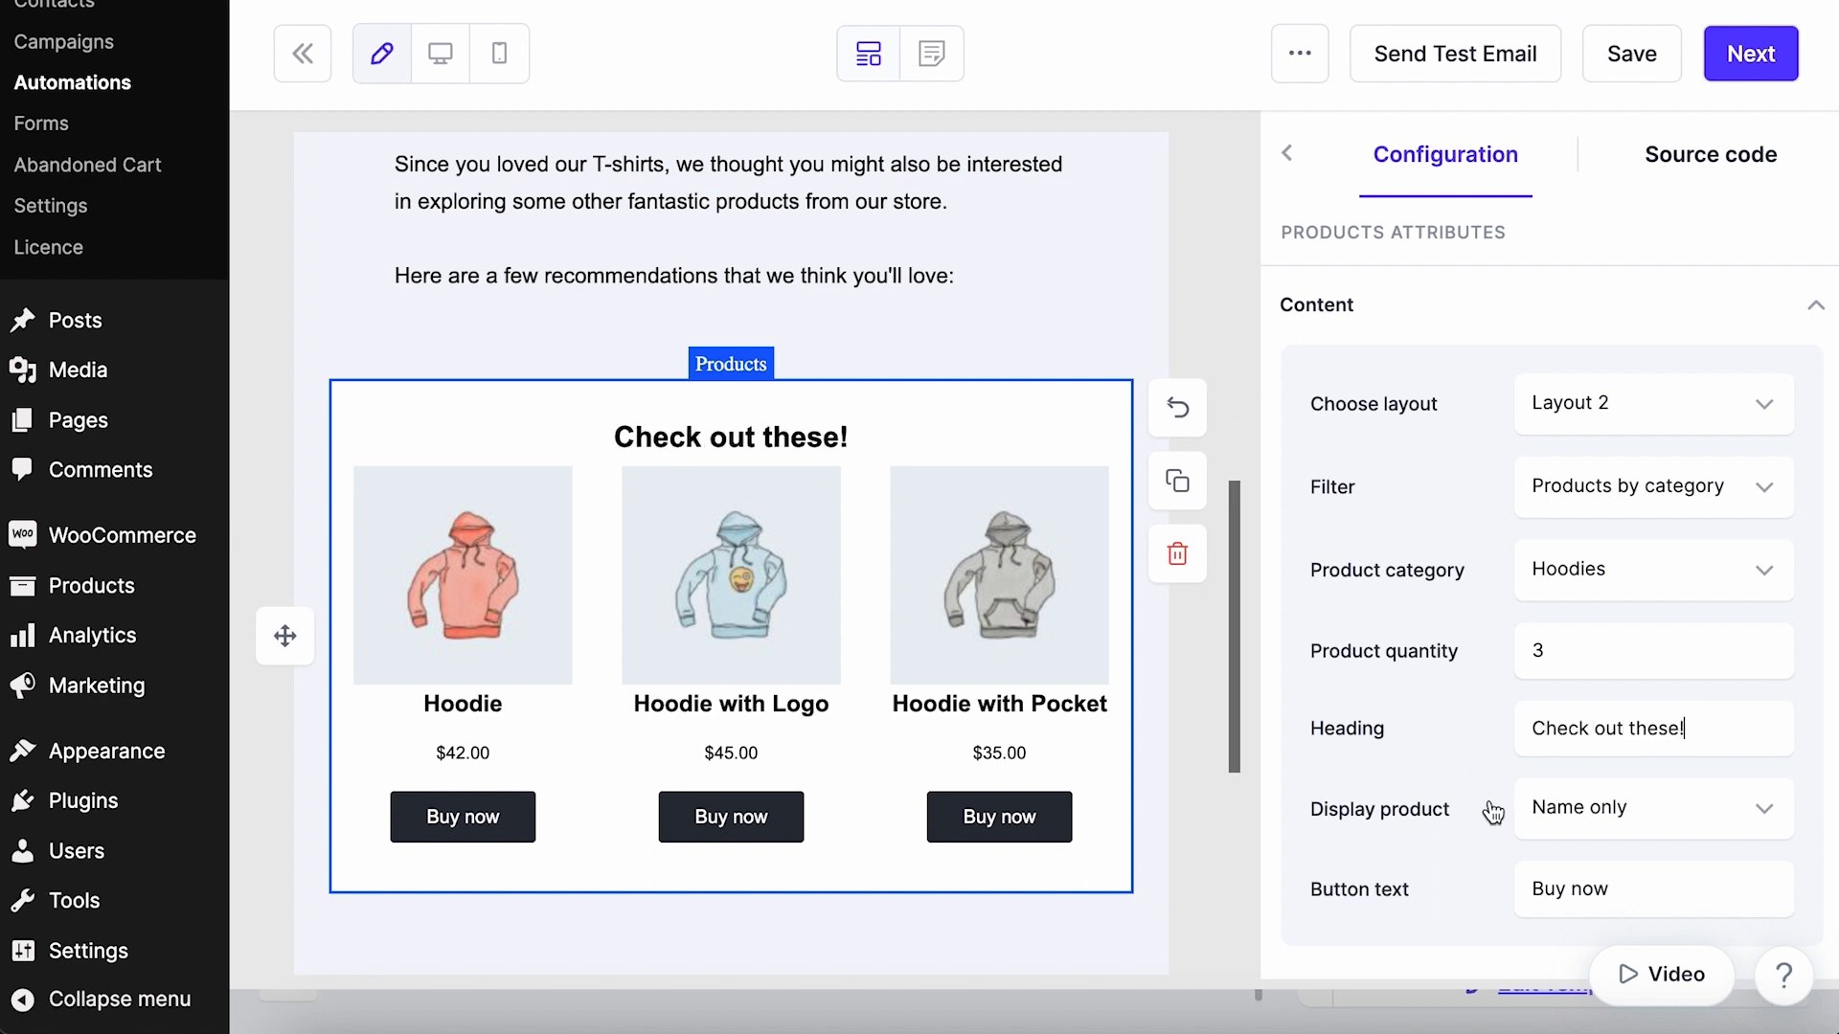
# Try displaying the products with name and a short description, and switch the display back to Name only.
pyautogui.click(1674, 816)
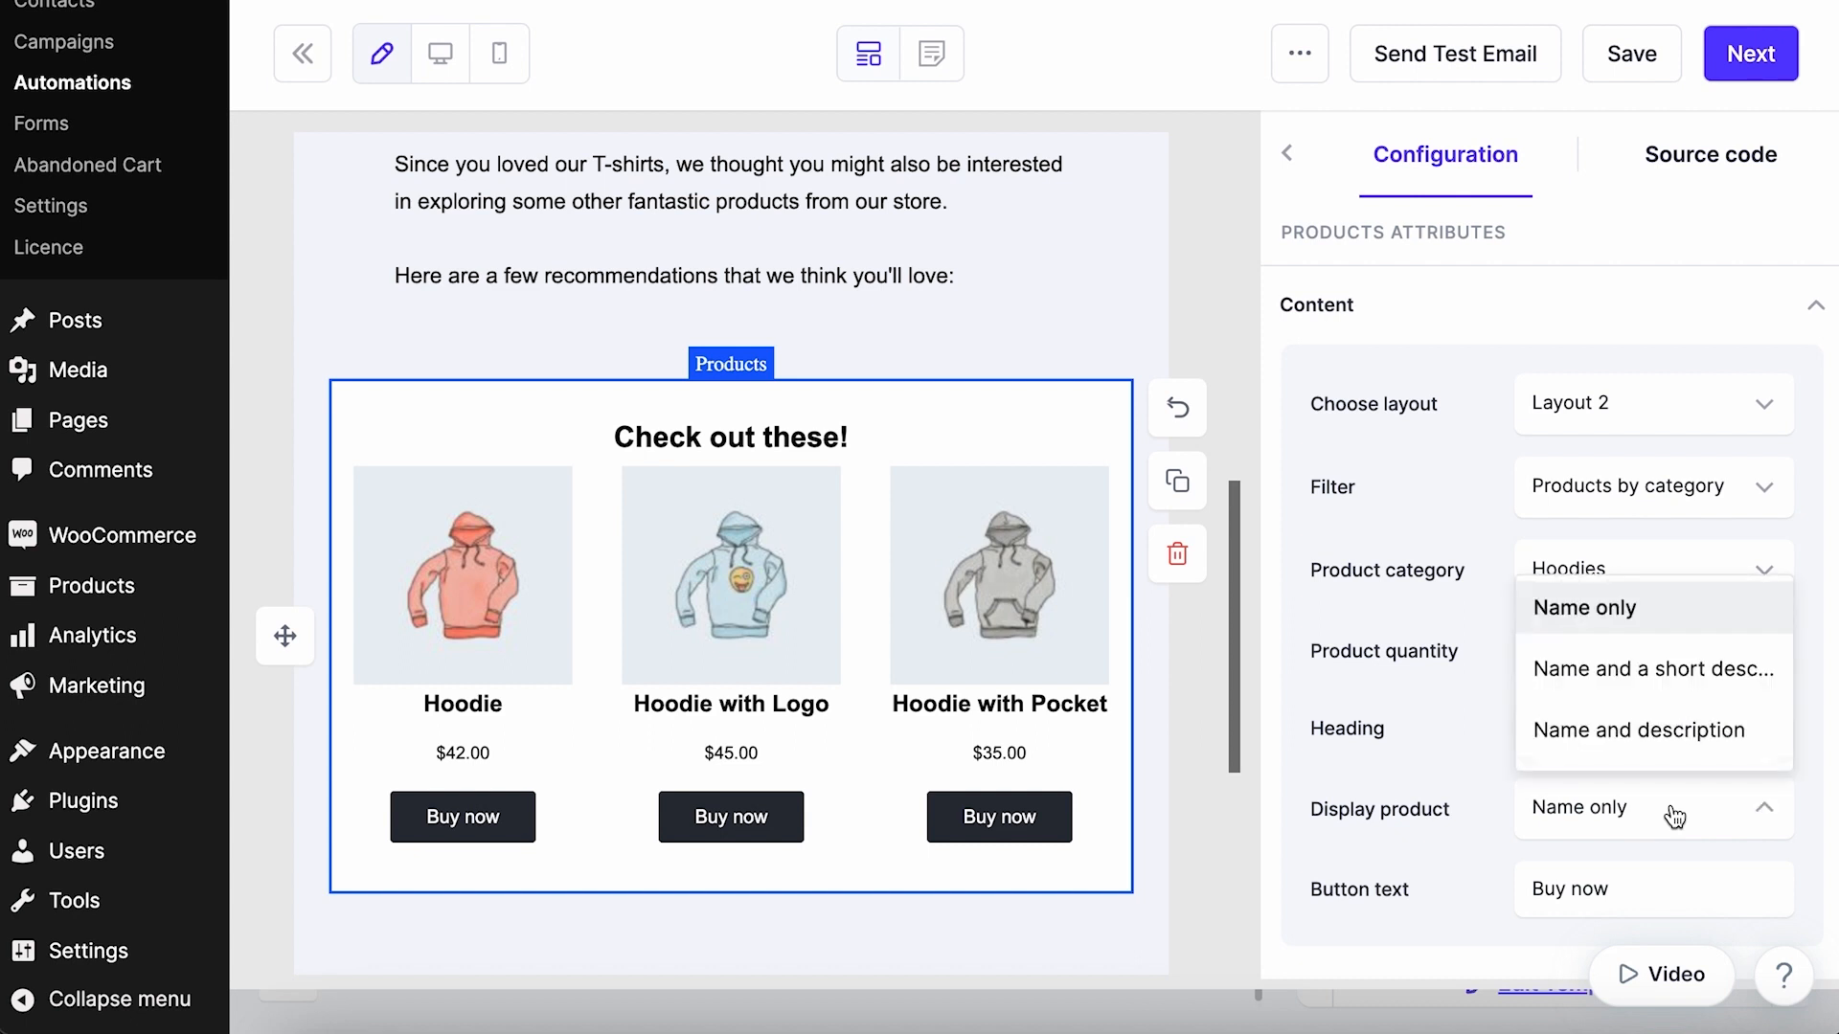
pyautogui.click(1686, 672)
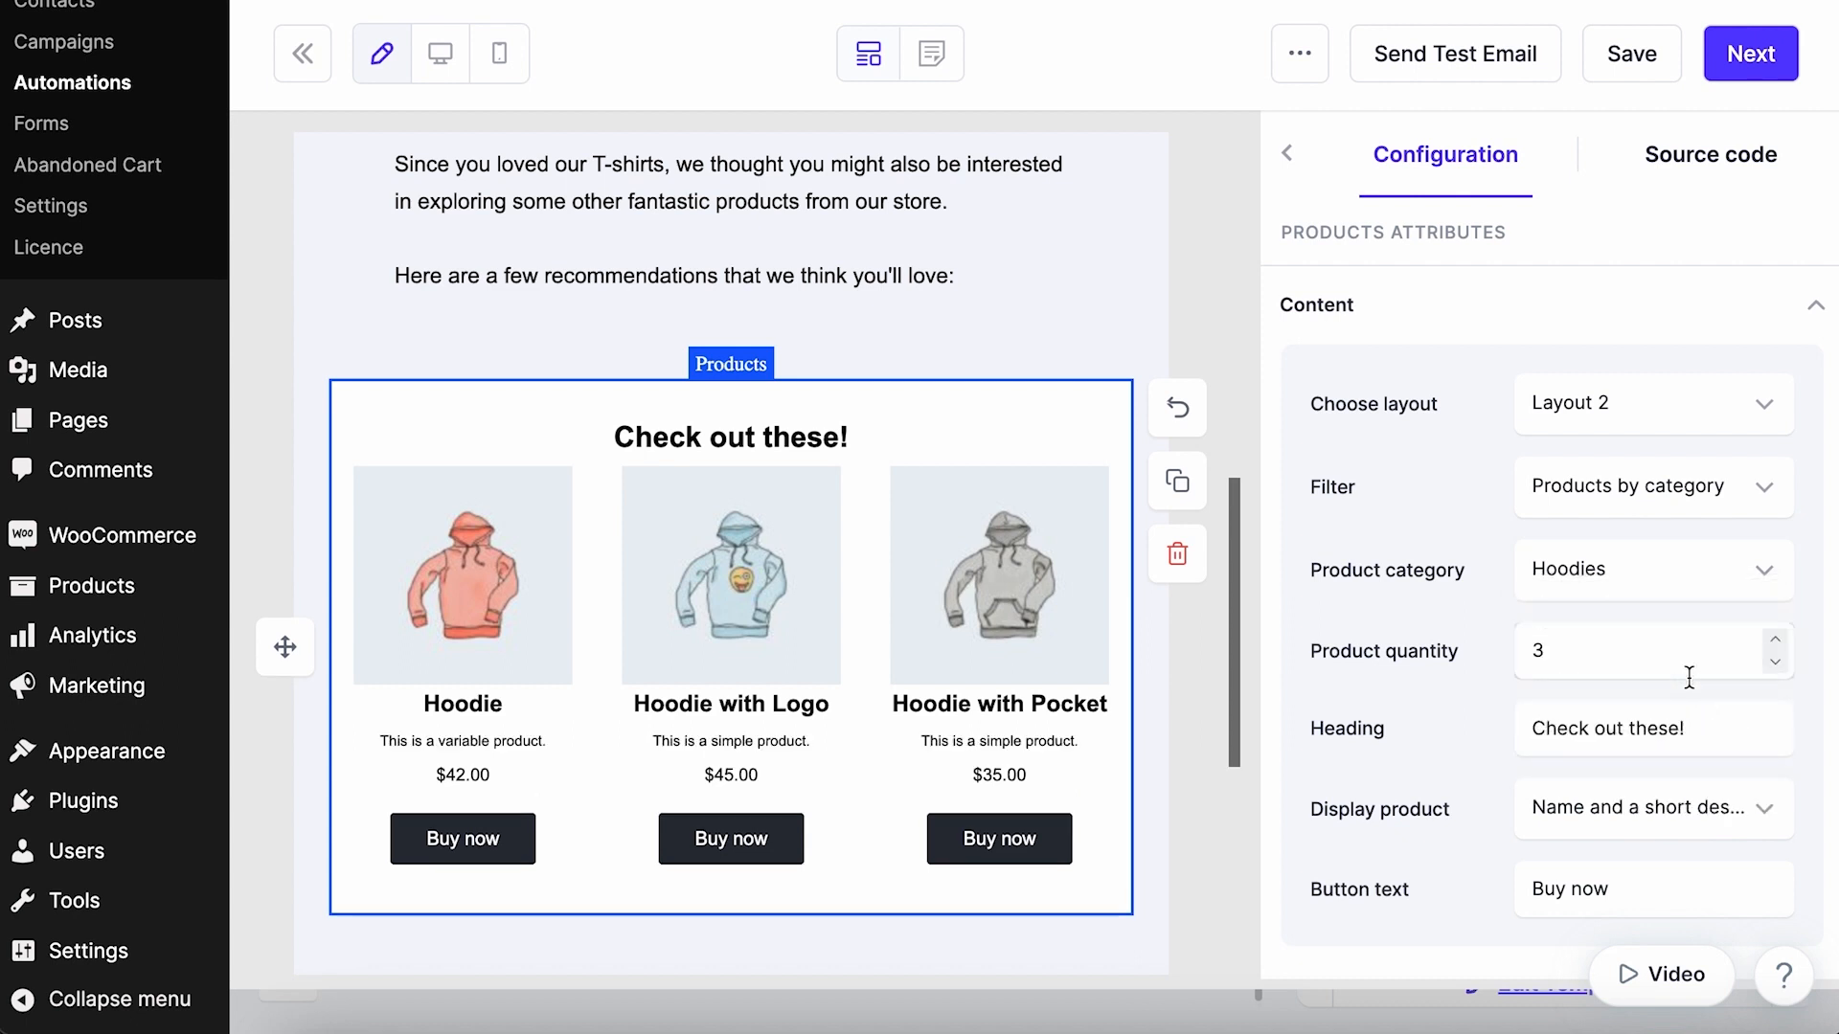
pyautogui.click(1677, 814)
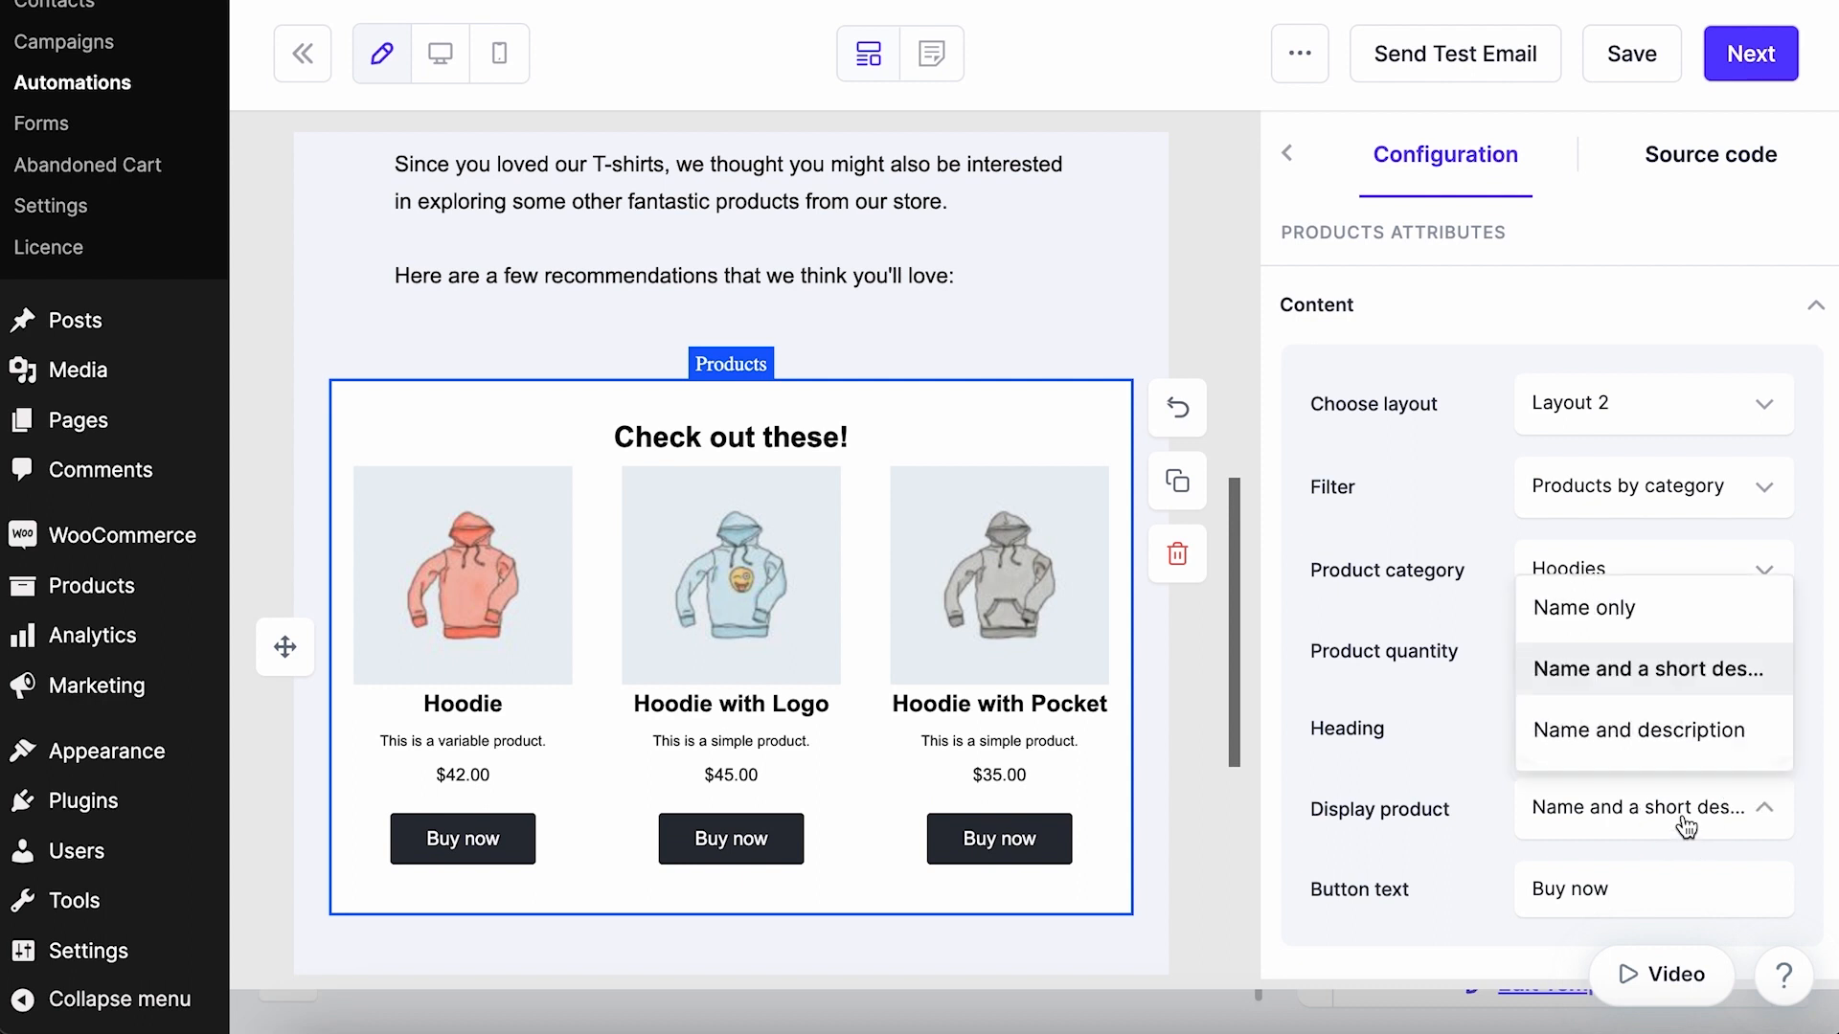
pyautogui.click(1666, 602)
# Set the Products block's button background to #f4f5fb by sampling the email's pale background colour.
pyautogui.scroll(-10, 1665, 593)
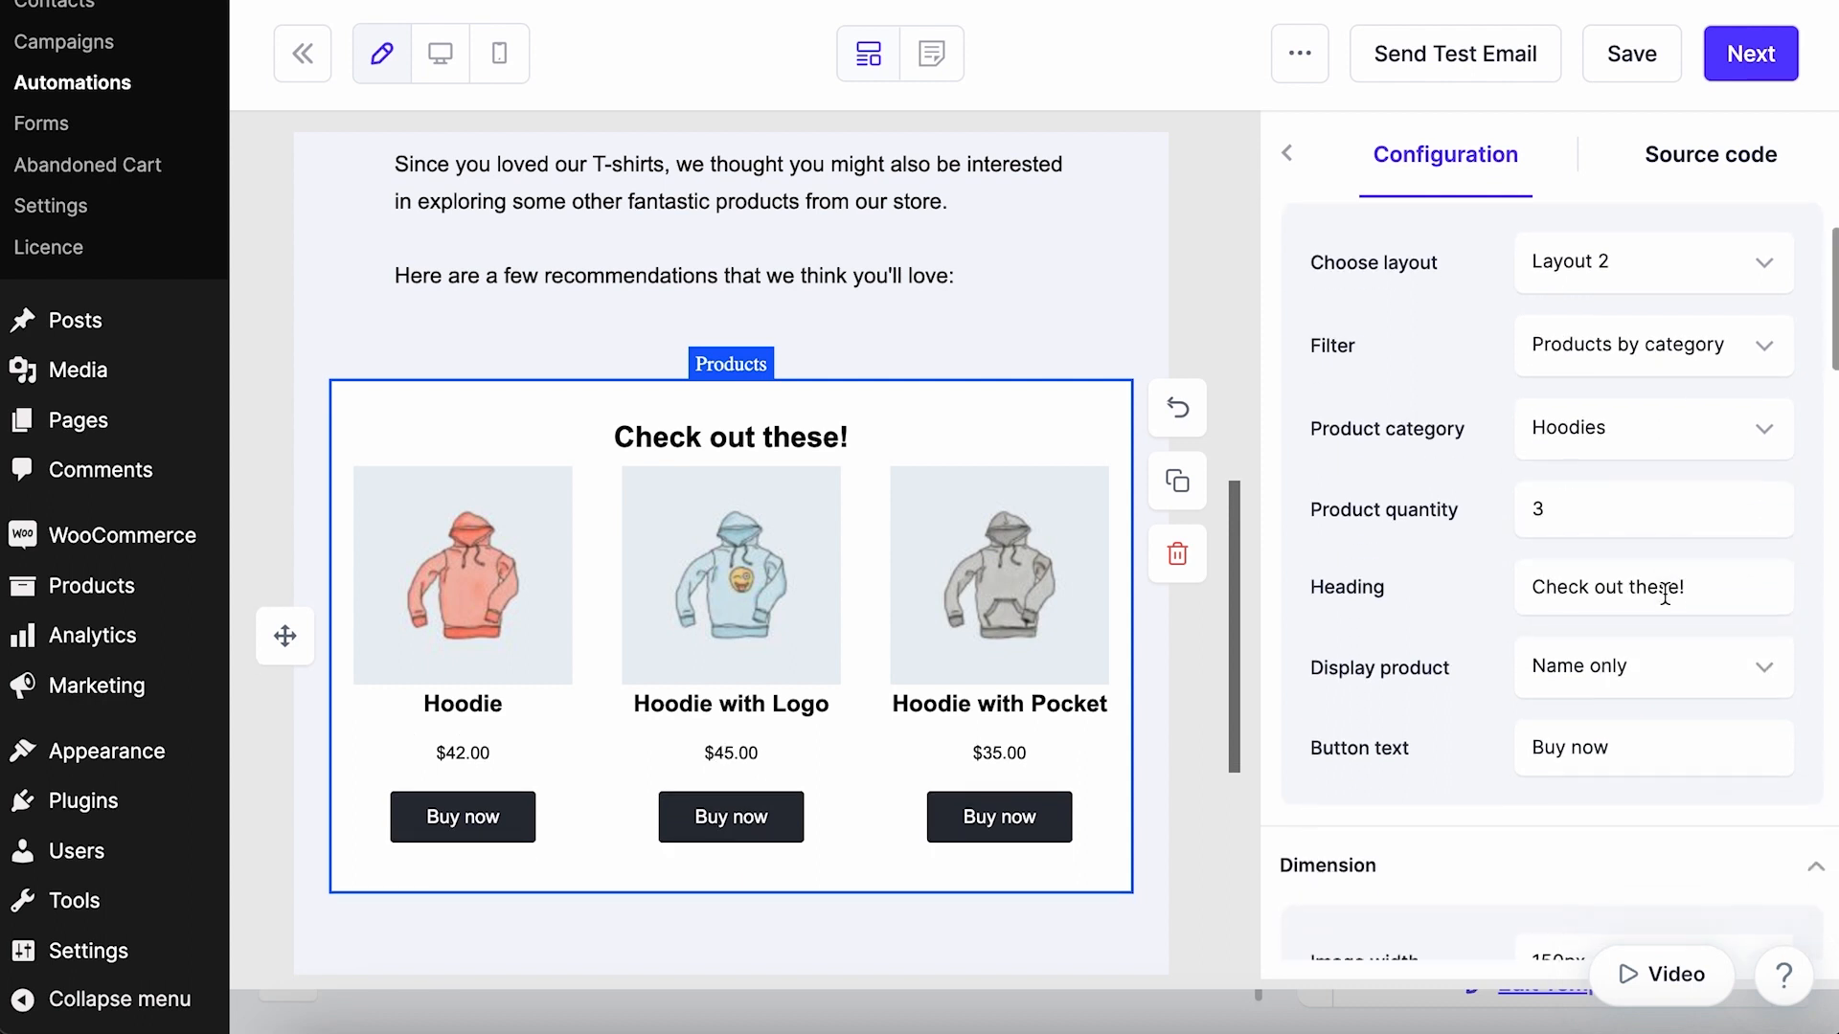
pyautogui.scroll(-5, 1665, 594)
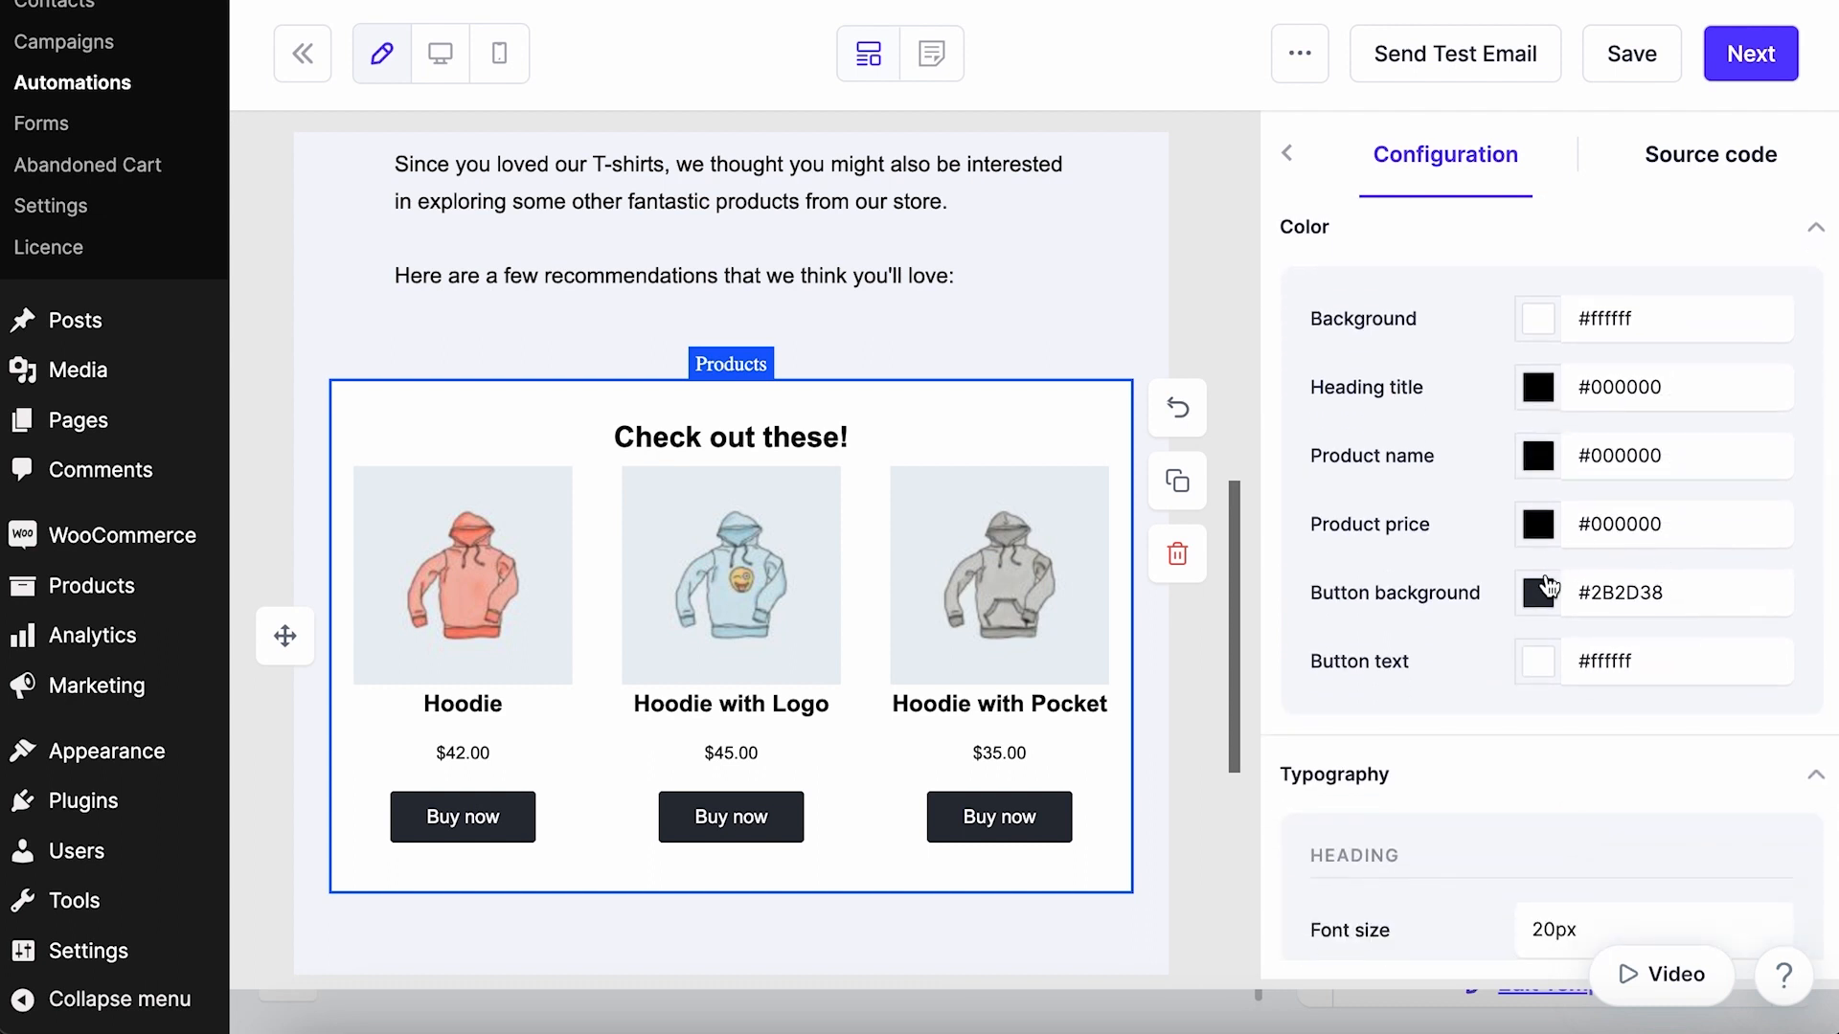
pyautogui.click(1537, 592)
pyautogui.click(1693, 354)
pyautogui.click(1699, 608)
pyautogui.click(1049, 267)
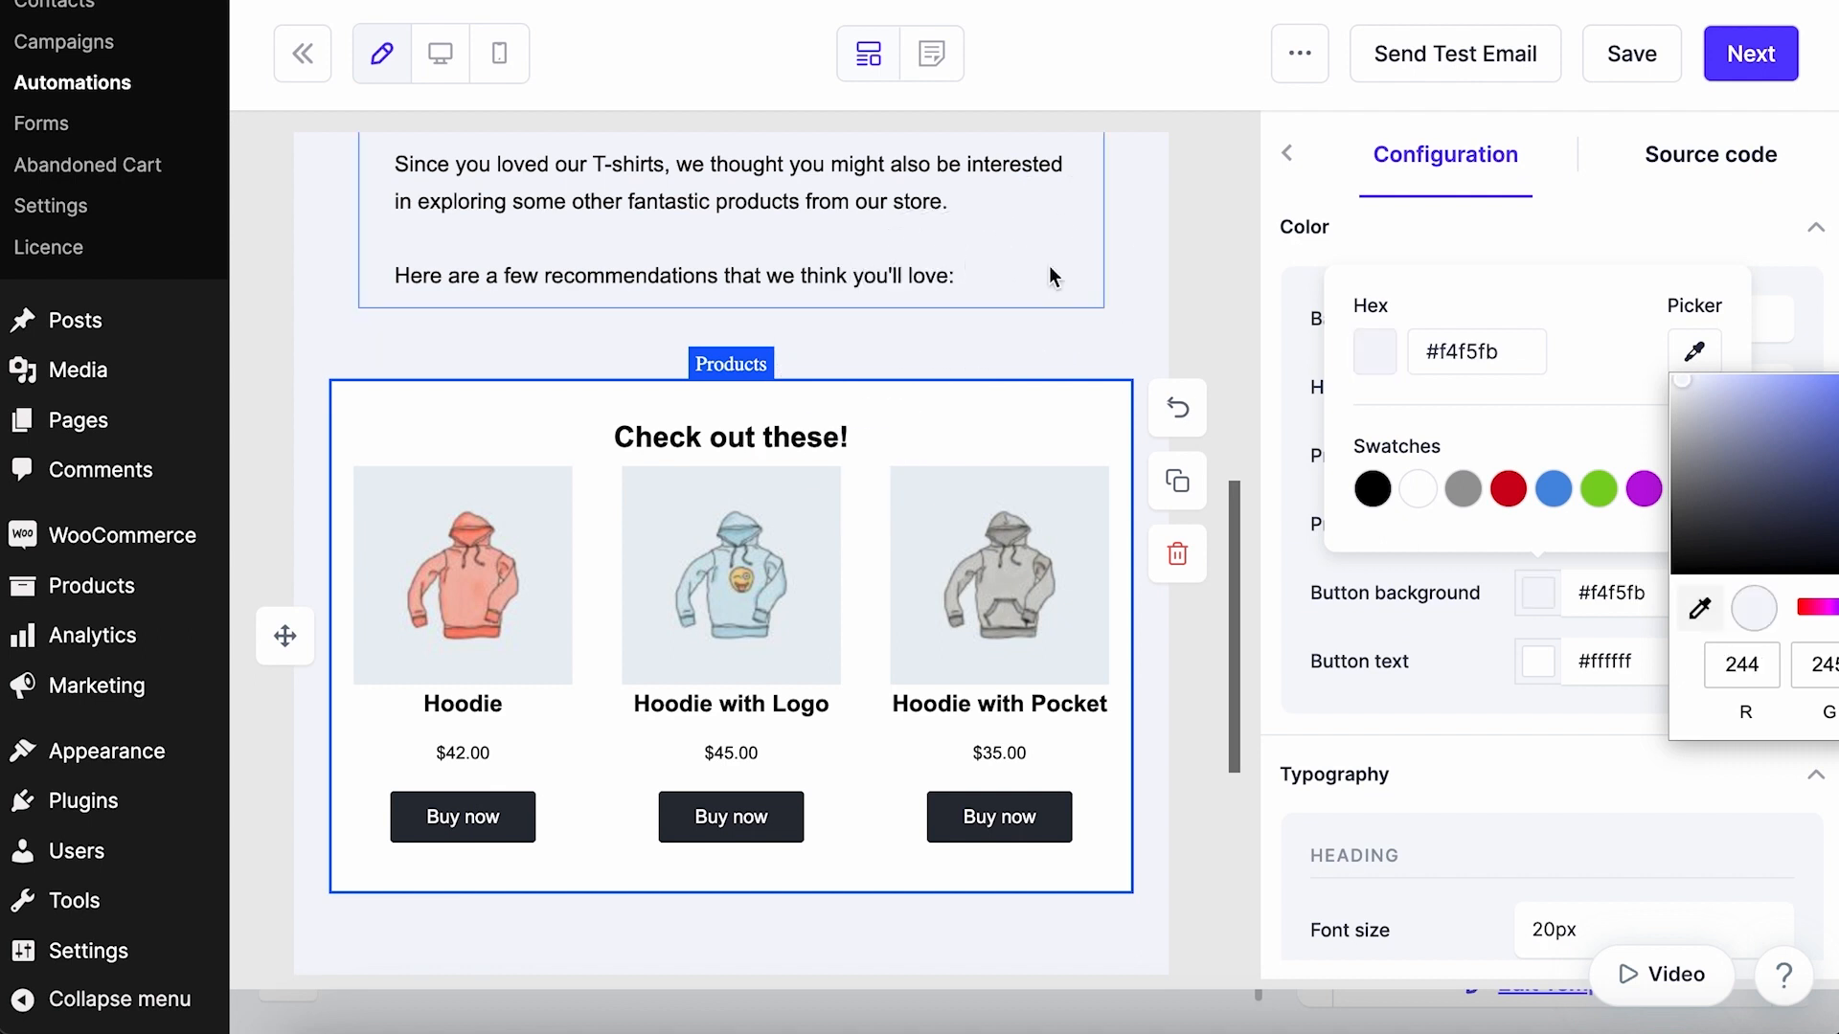
pyautogui.click(1524, 601)
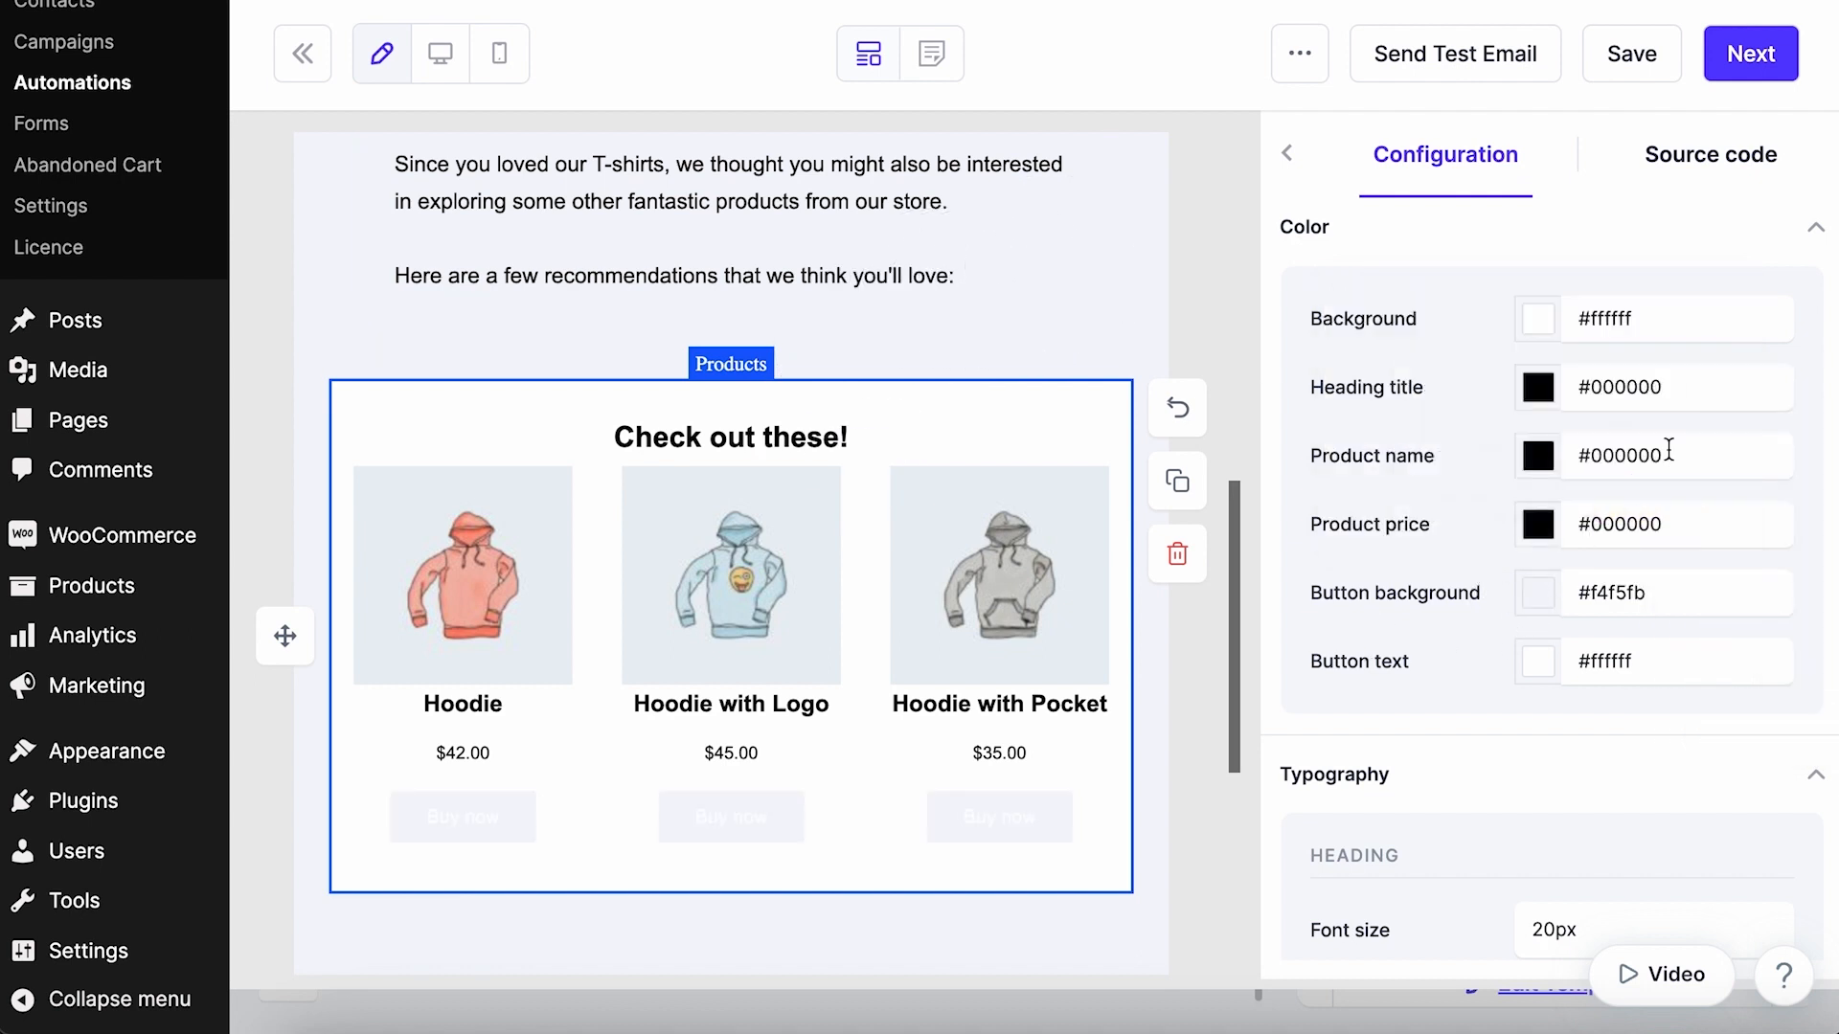
# Set the Products block's button text colour to black (#000000) and deselect the block.
pyautogui.click(1531, 666)
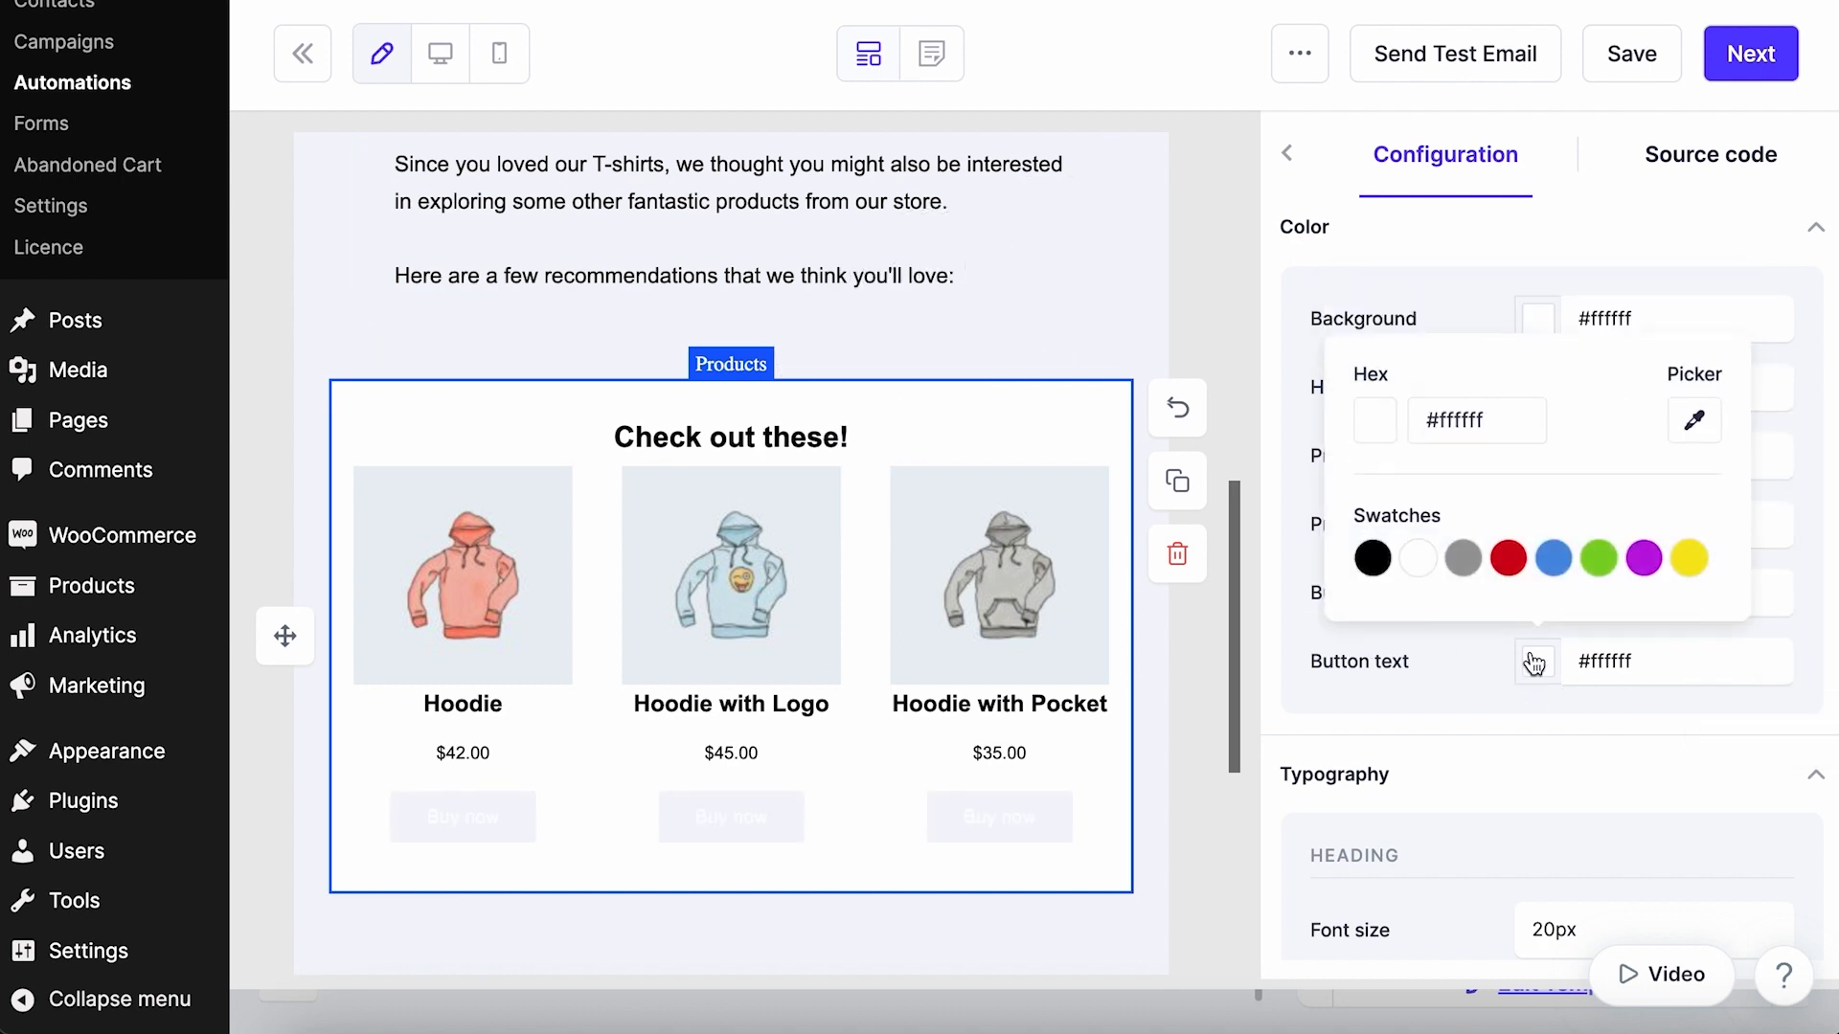
pyautogui.click(1367, 560)
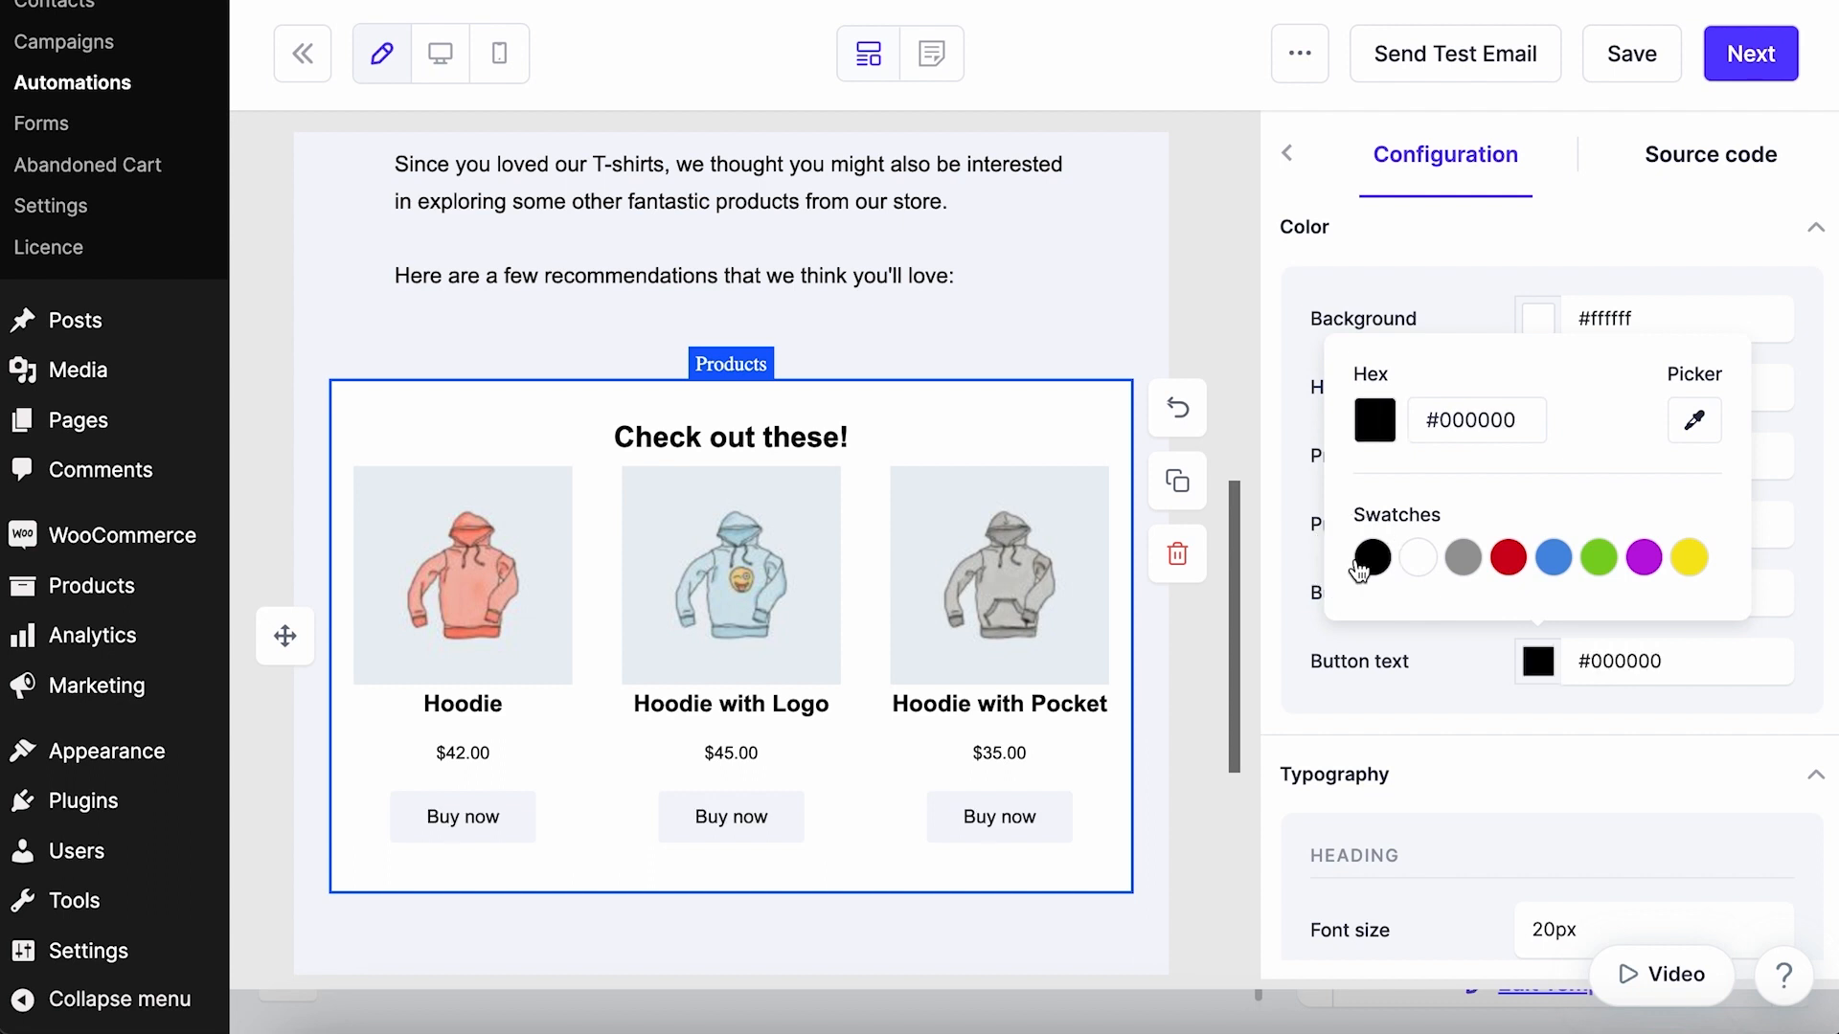
pyautogui.click(1188, 859)
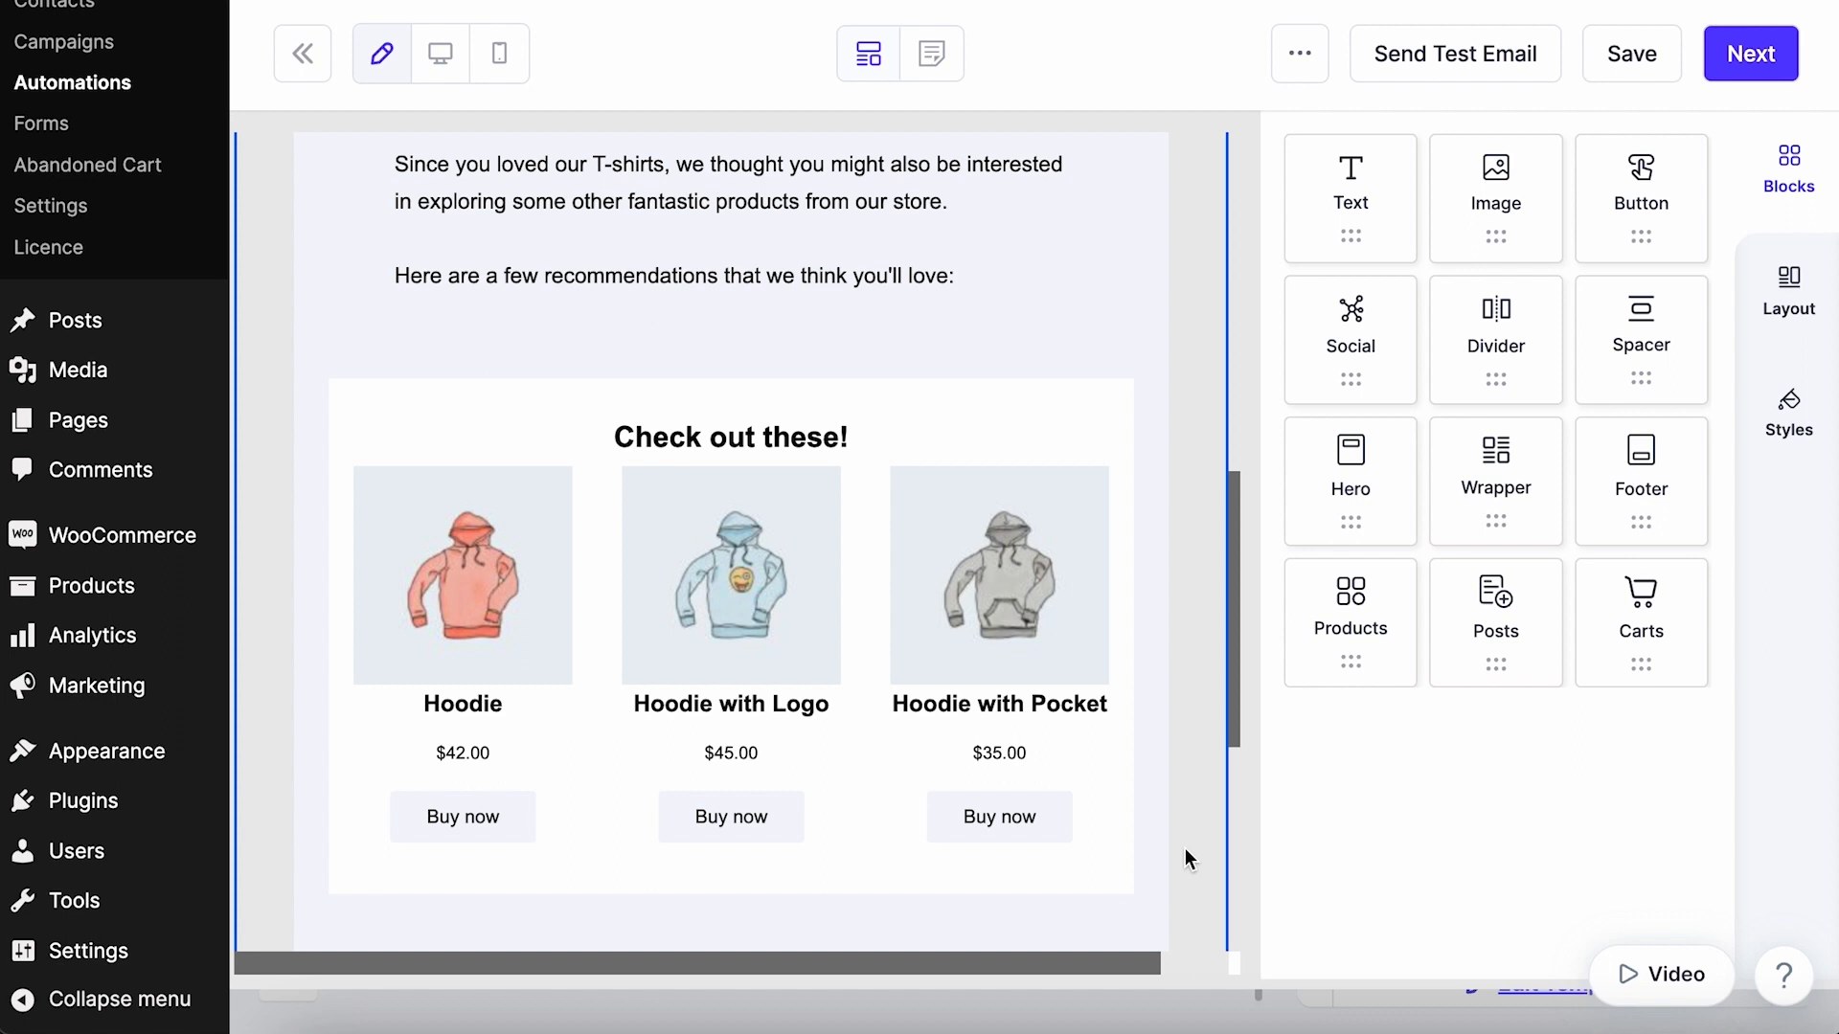
# Finish the email design, return to the Review Received automation and start its workflow.
pyautogui.click(1719, 56)
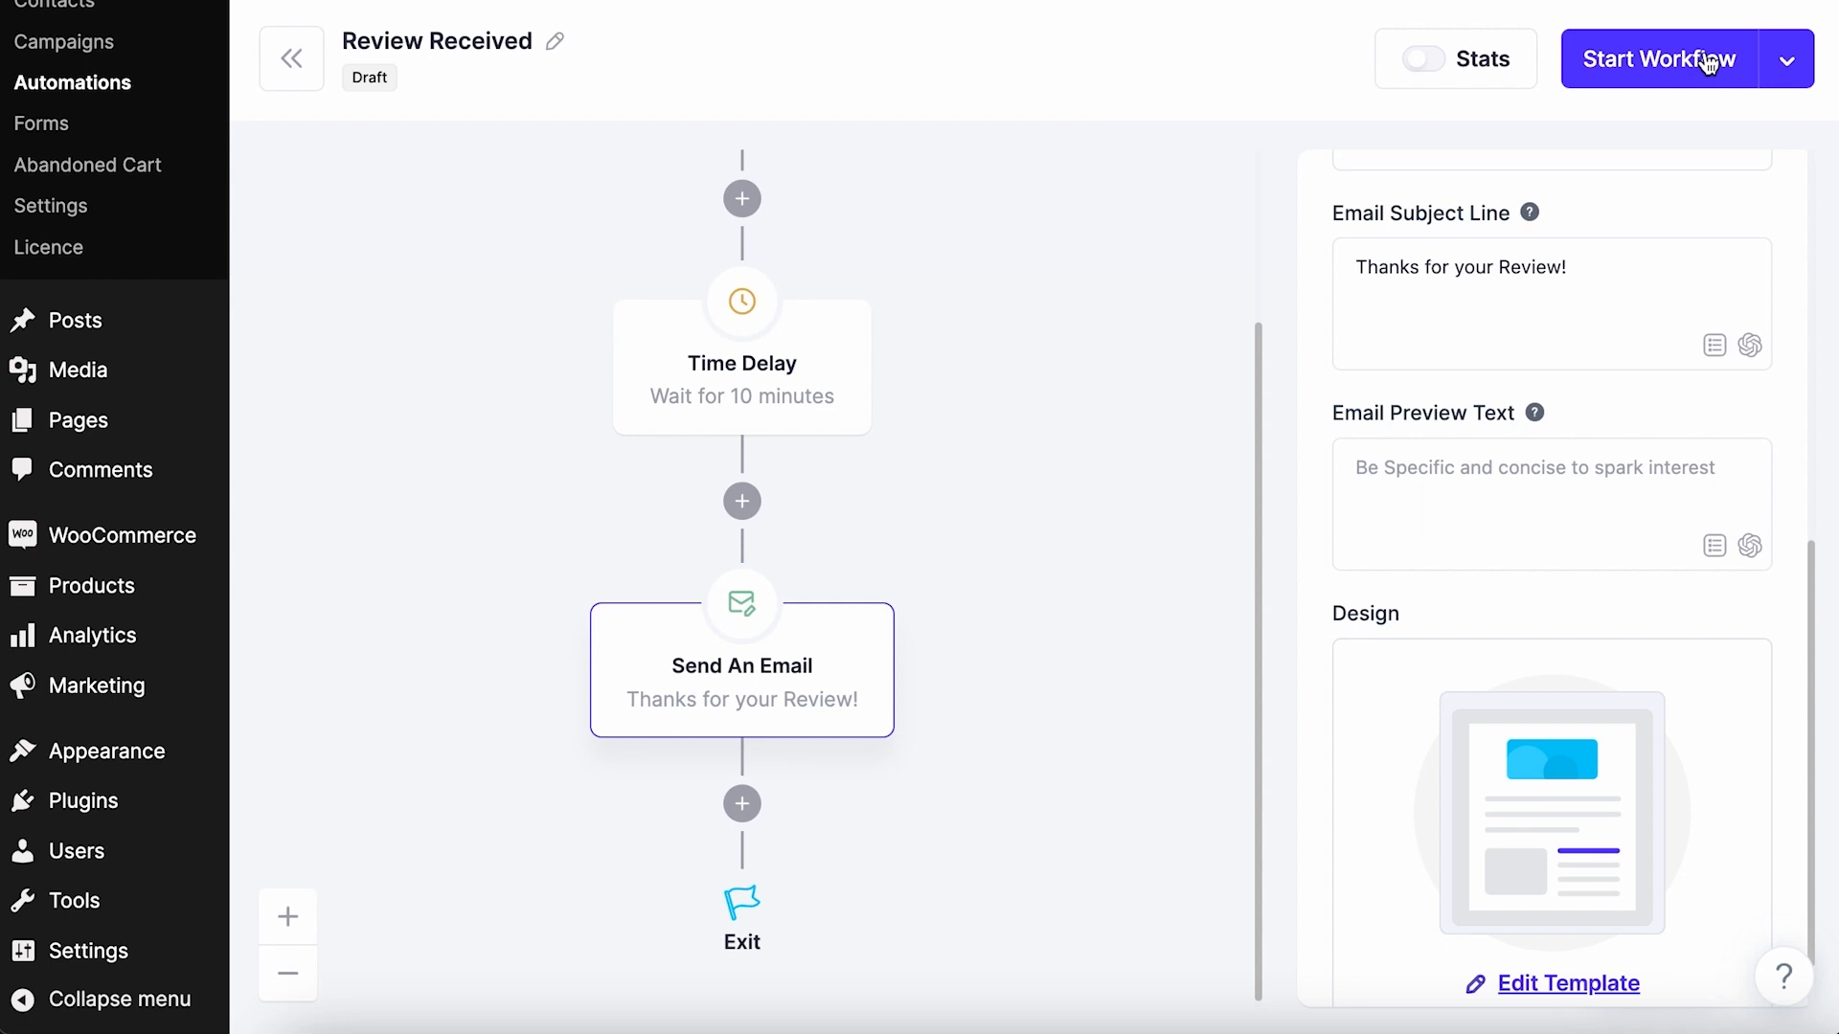
pyautogui.click(1710, 61)
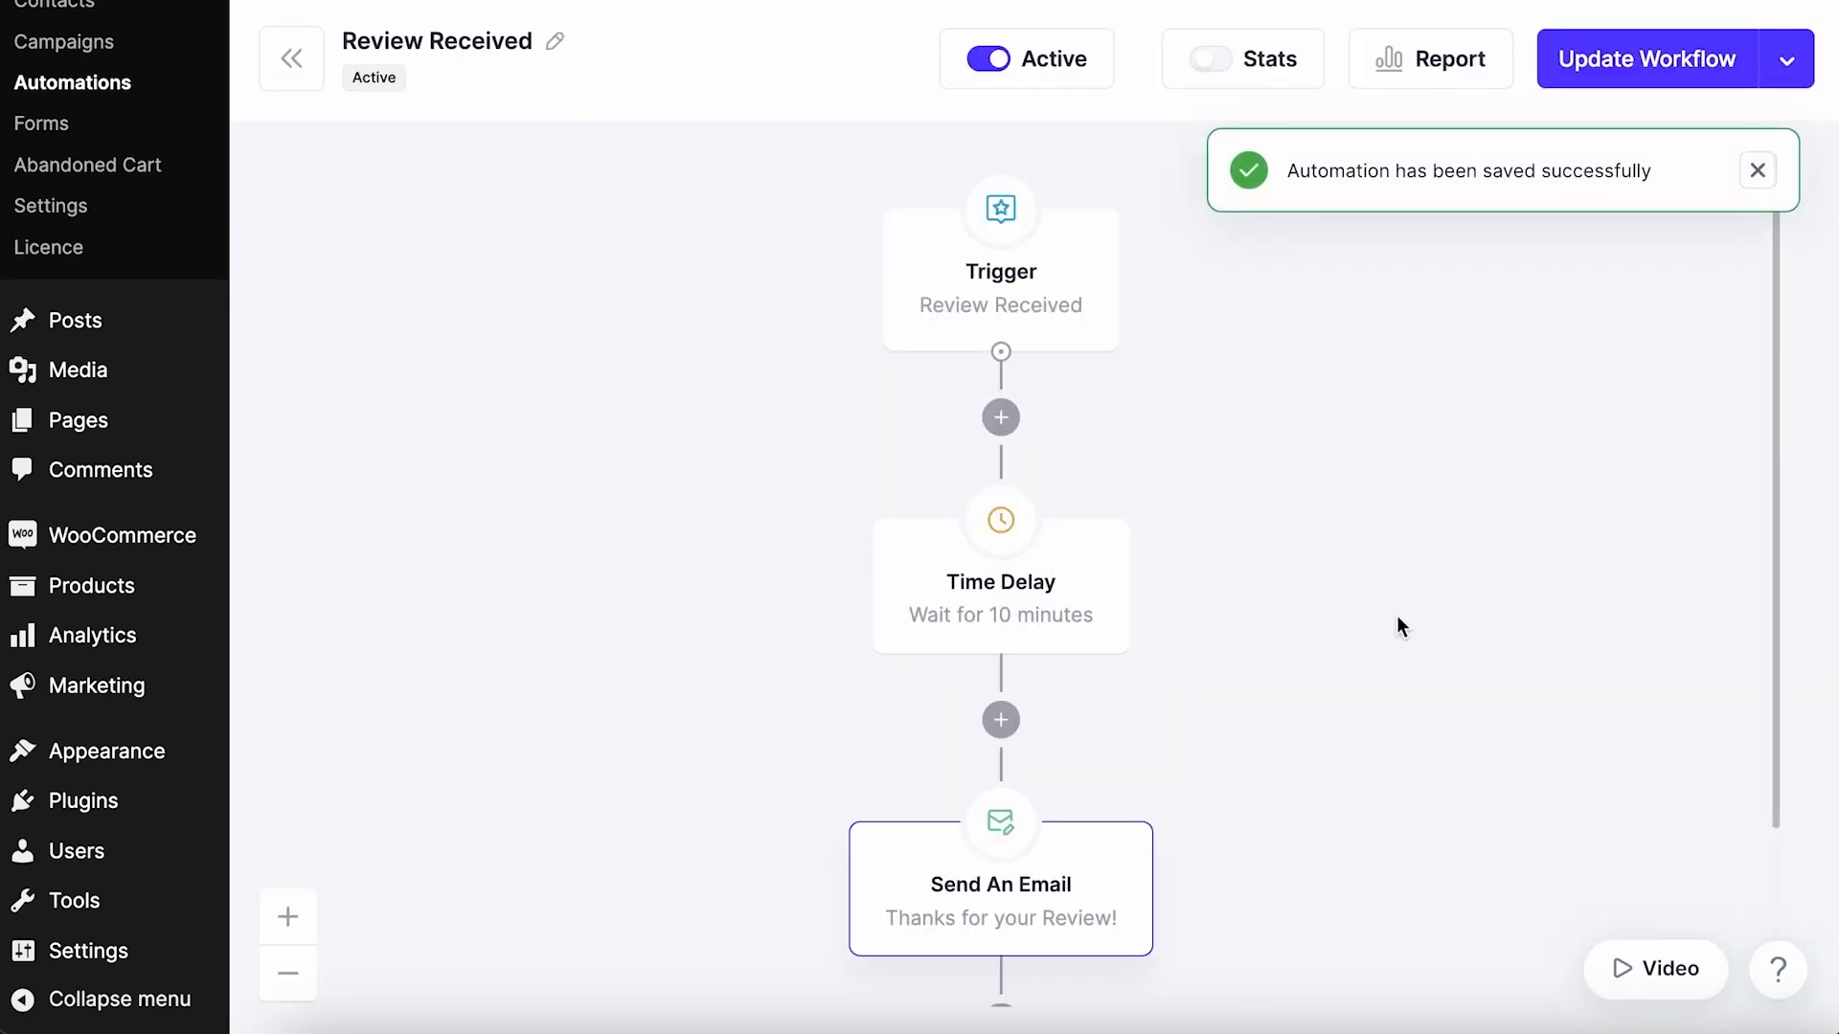